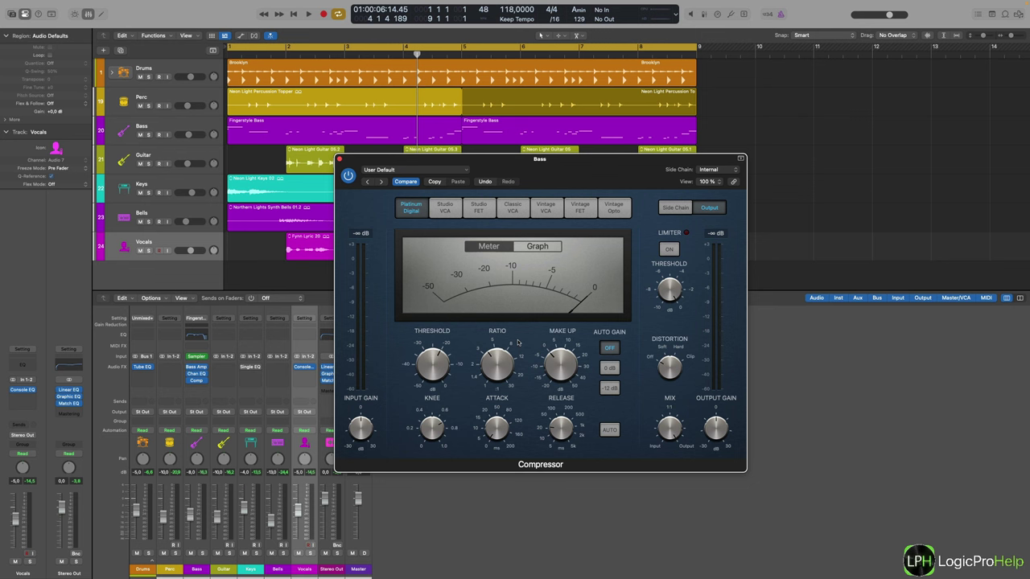
pyautogui.moveTo(574, 180); pyautogui.dragTo(500, 194)
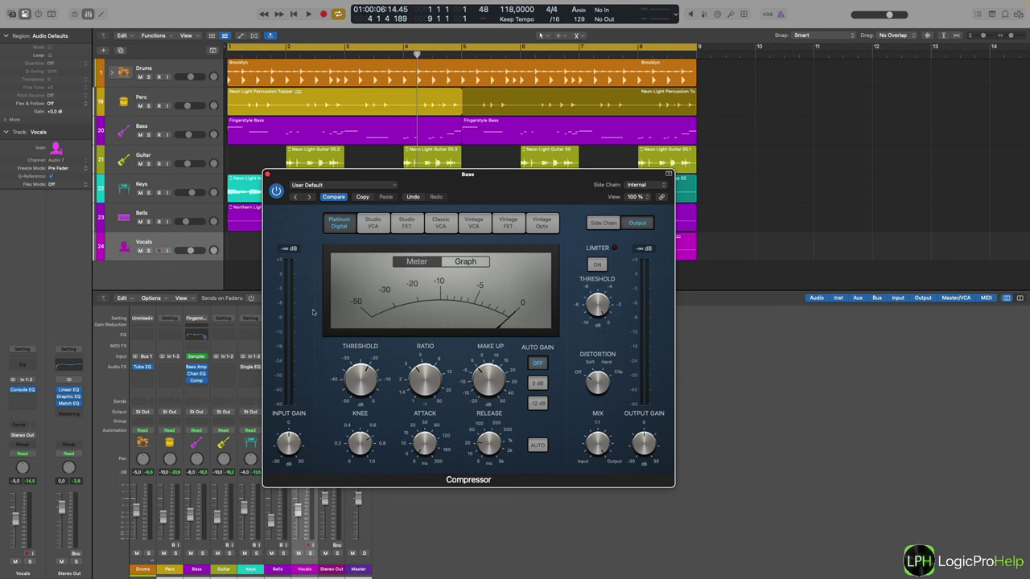
pyautogui.click(424, 375)
pyautogui.click(423, 376)
pyautogui.moveTo(364, 370); pyautogui.dragTo(362, 372)
pyautogui.moveTo(421, 175); pyautogui.dragTo(398, 171)
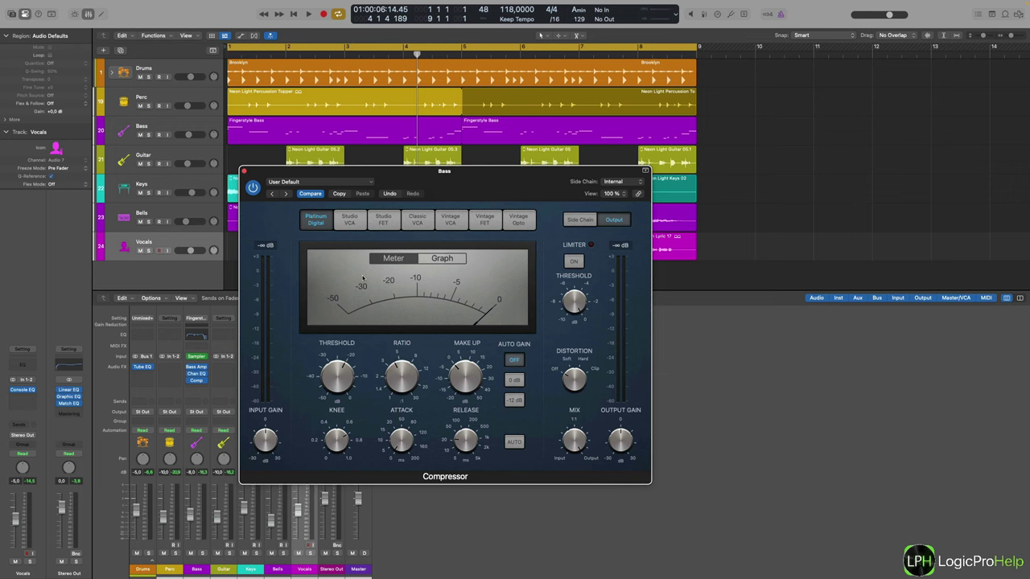
pyautogui.moveTo(466, 176); pyautogui.dragTo(459, 183)
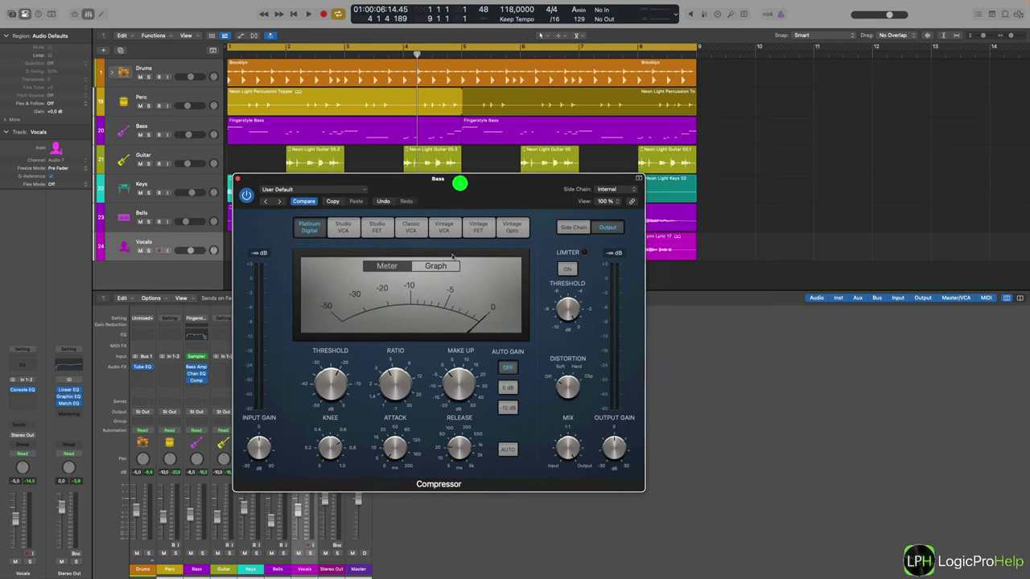
pyautogui.moveTo(472, 377)
pyautogui.moveTo(446, 203); pyautogui.dragTo(449, 196)
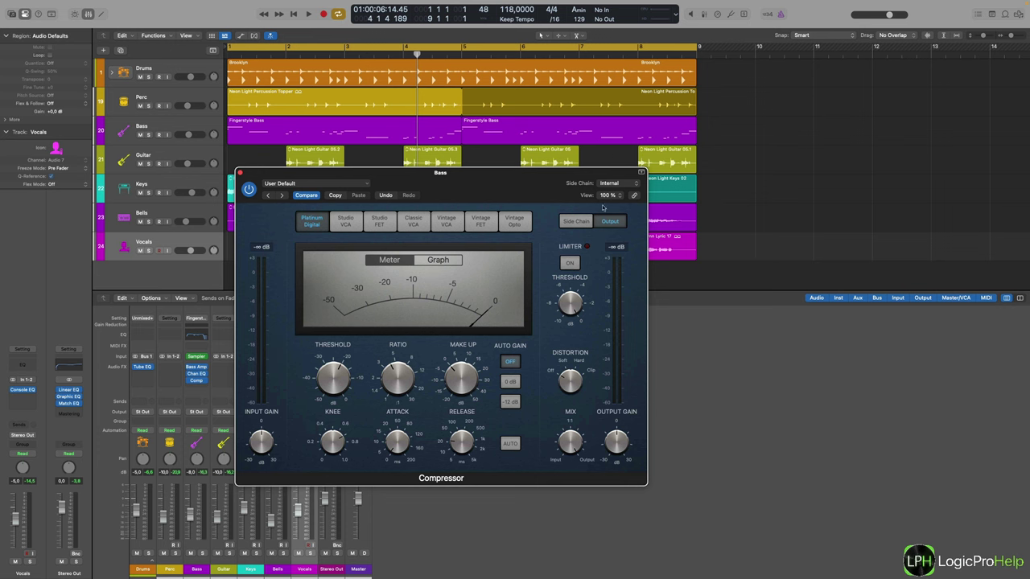
# Check the side chain source options of the Compressor on the Bass track, leaving the source unchanged
pyautogui.moveTo(552, 180); pyautogui.dragTo(529, 173)
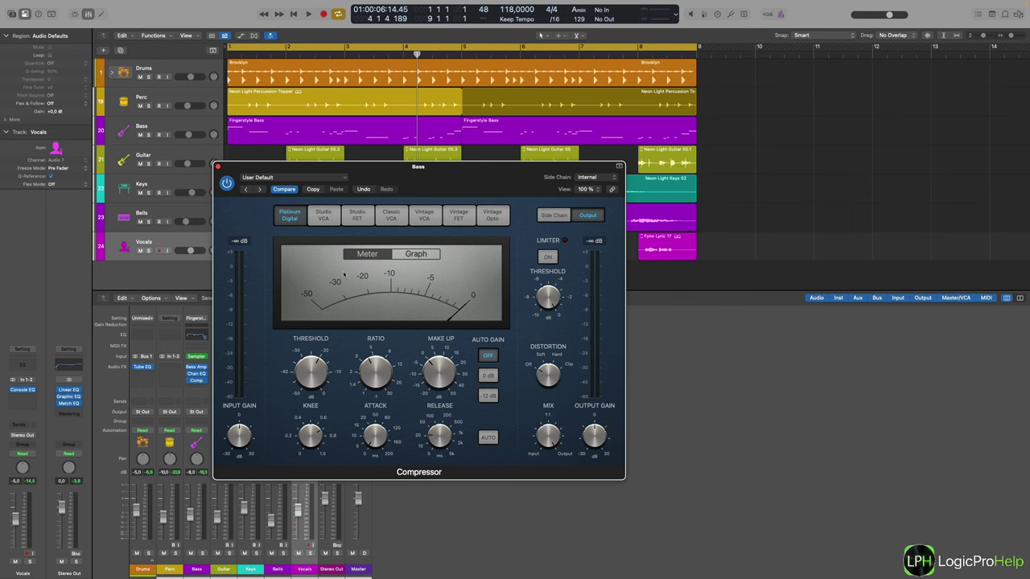
pyautogui.click(599, 178)
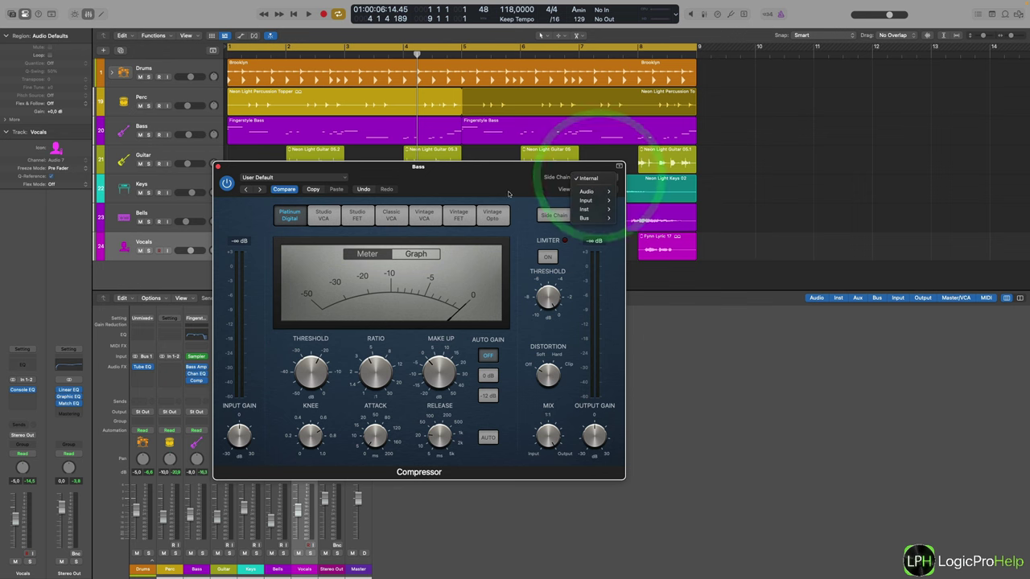
pyautogui.click(460, 172)
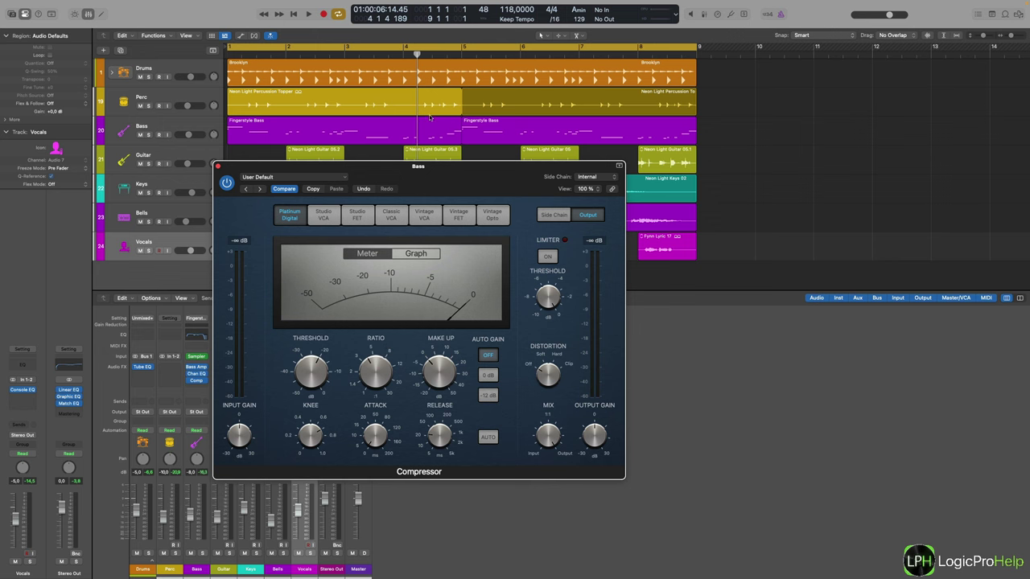
pyautogui.moveTo(437, 172); pyautogui.dragTo(458, 178)
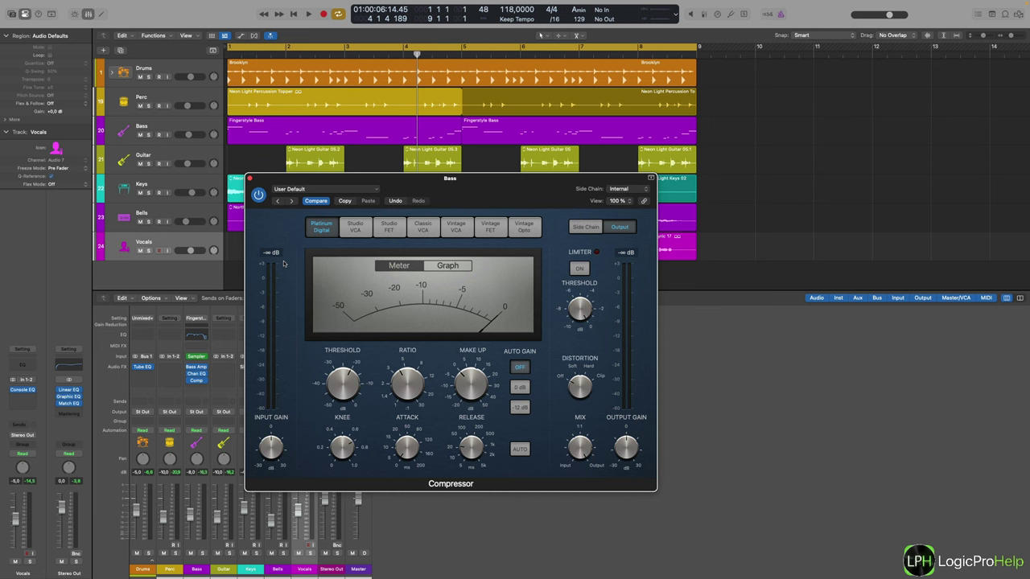
pyautogui.moveTo(454, 195); pyautogui.dragTo(432, 179)
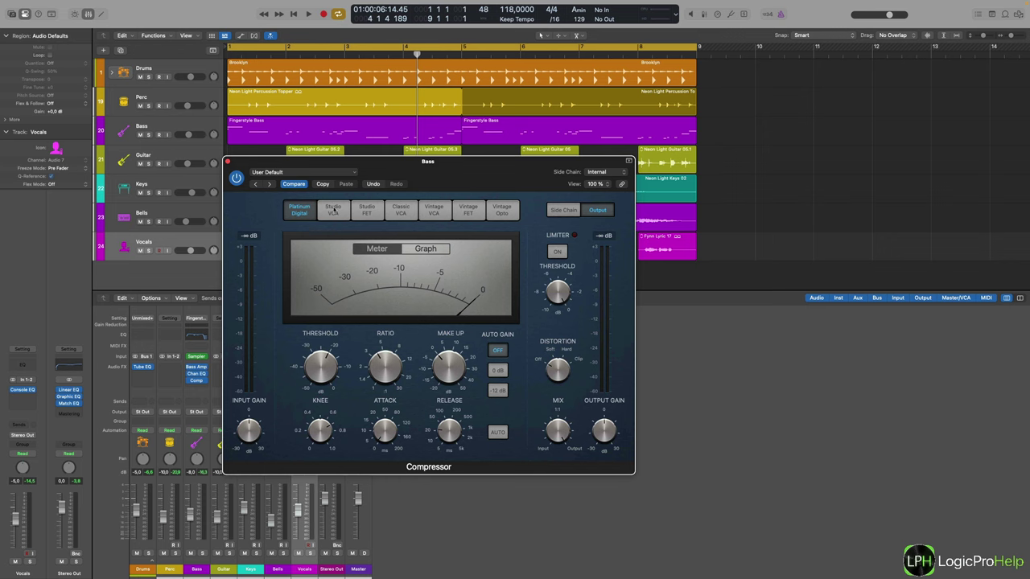
pyautogui.moveTo(448, 187); pyautogui.dragTo(516, 189)
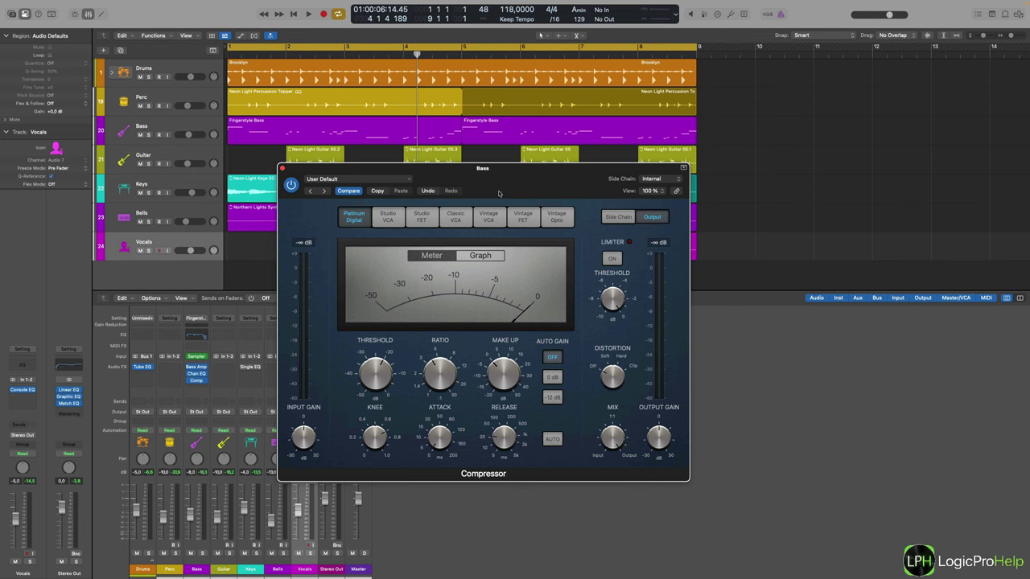
pyautogui.moveTo(484, 186); pyautogui.dragTo(517, 203)
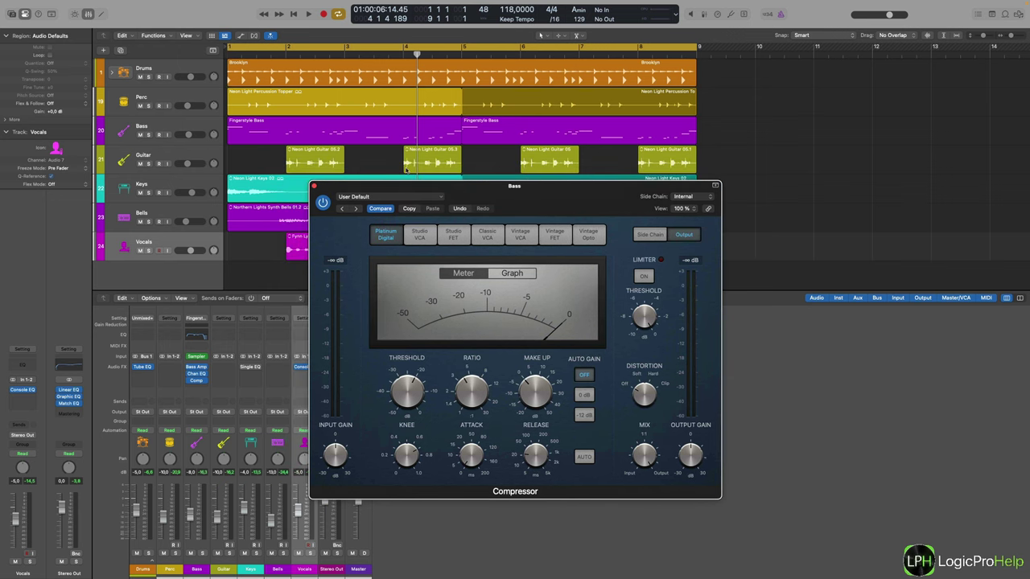
# Move the playhead to beat 2 of bar 1 and reposition the Bass track's Compressor window over the project
pyautogui.click(241, 54)
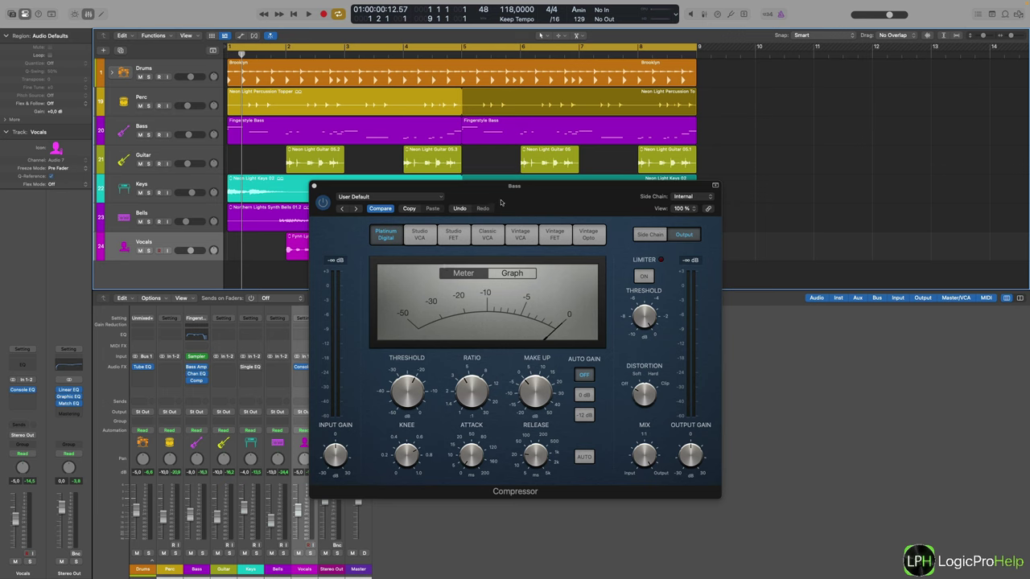
pyautogui.moveTo(501, 203)
pyautogui.mouseDown()
pyautogui.moveTo(483, 194)
pyautogui.moveTo(500, 197)
pyautogui.mouseUp()
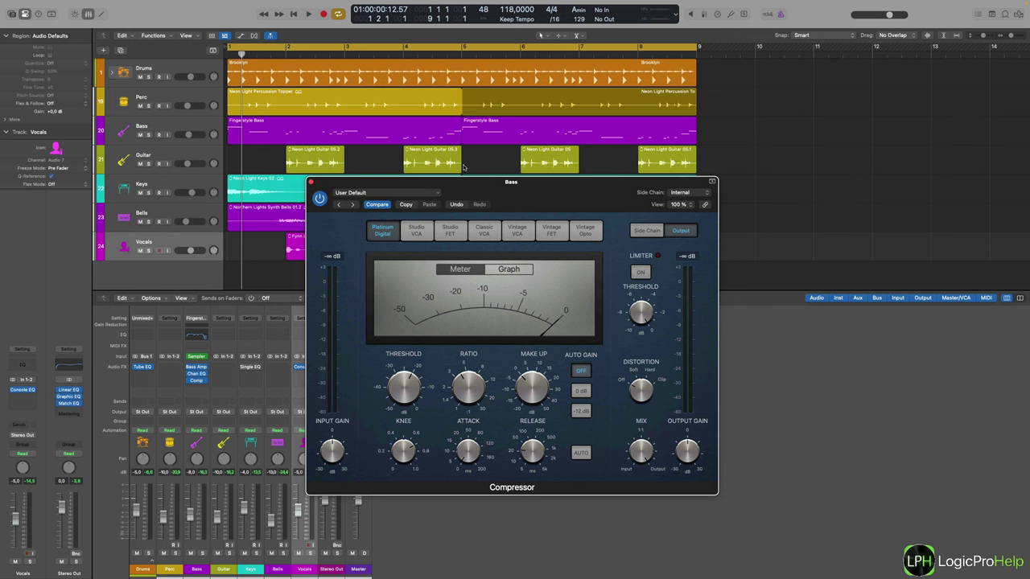
pyautogui.moveTo(523, 191); pyautogui.dragTo(563, 249)
pyautogui.click(567, 250)
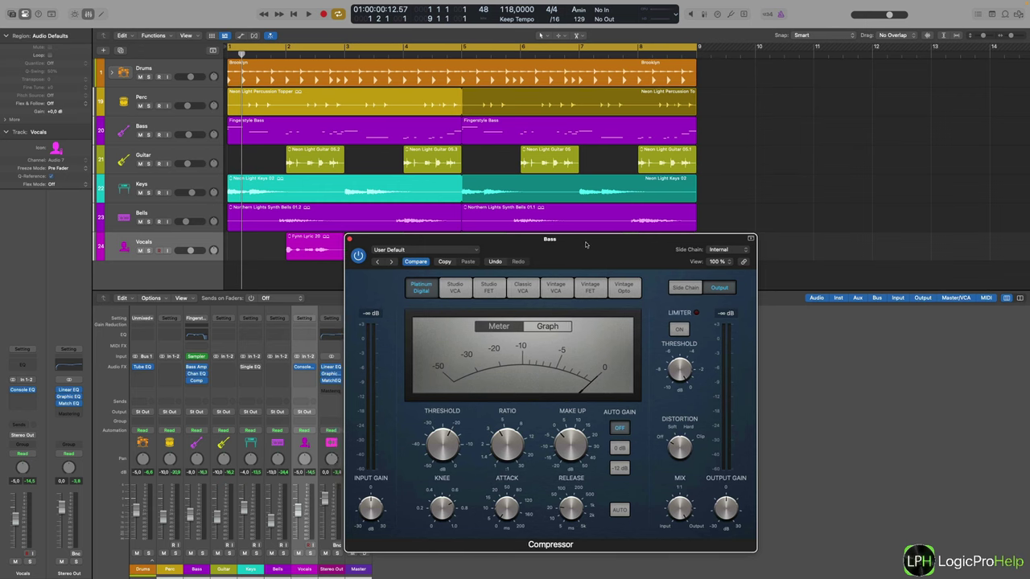
pyautogui.moveTo(588, 239); pyautogui.dragTo(561, 206)
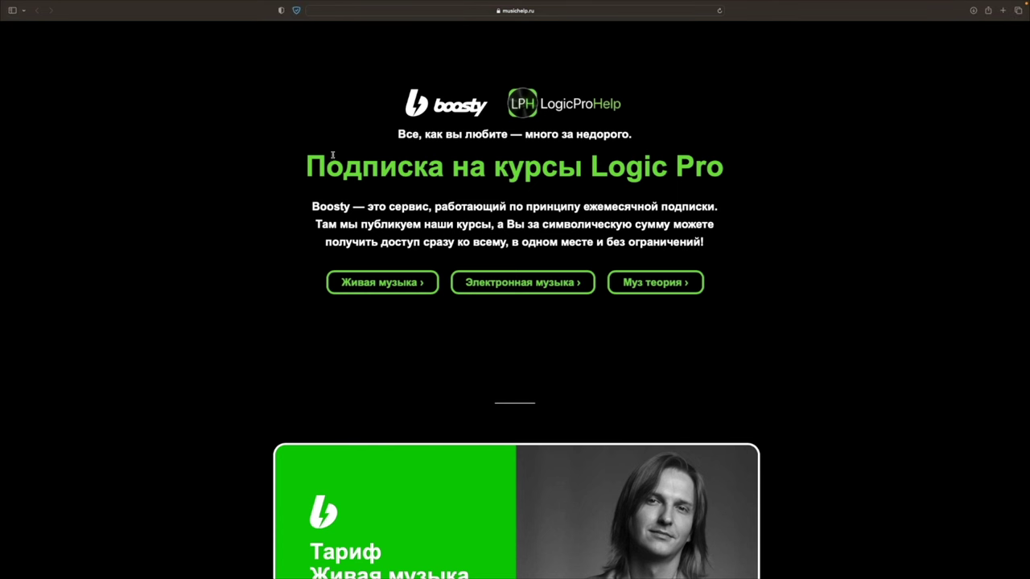
# Switch to the musichelp.ru page in Safari and examine the price, contents and course list of the "Живая музыка" plan
pyautogui.scroll(-1, 651, 188)
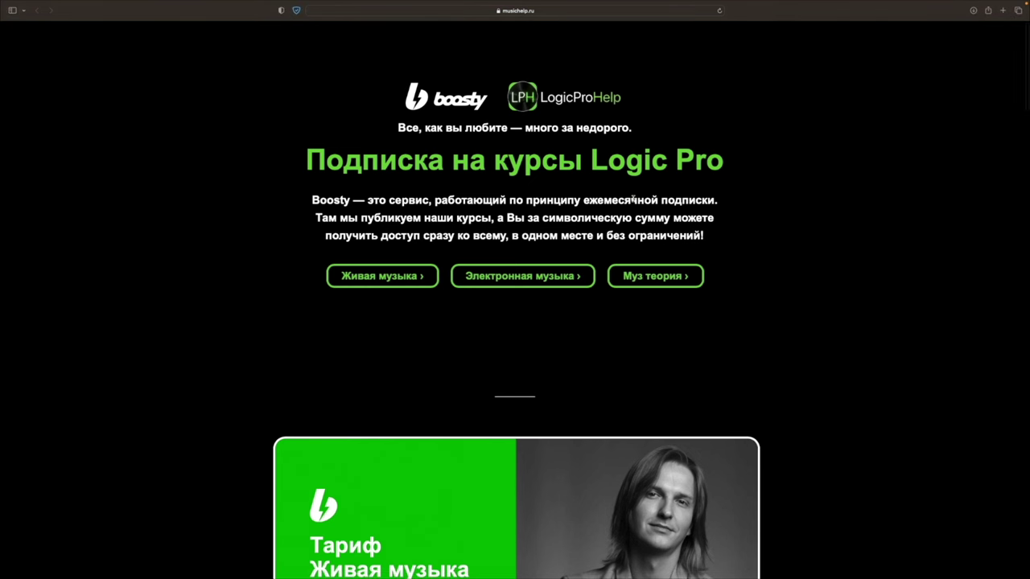
pyautogui.scroll(-5, 856, 209)
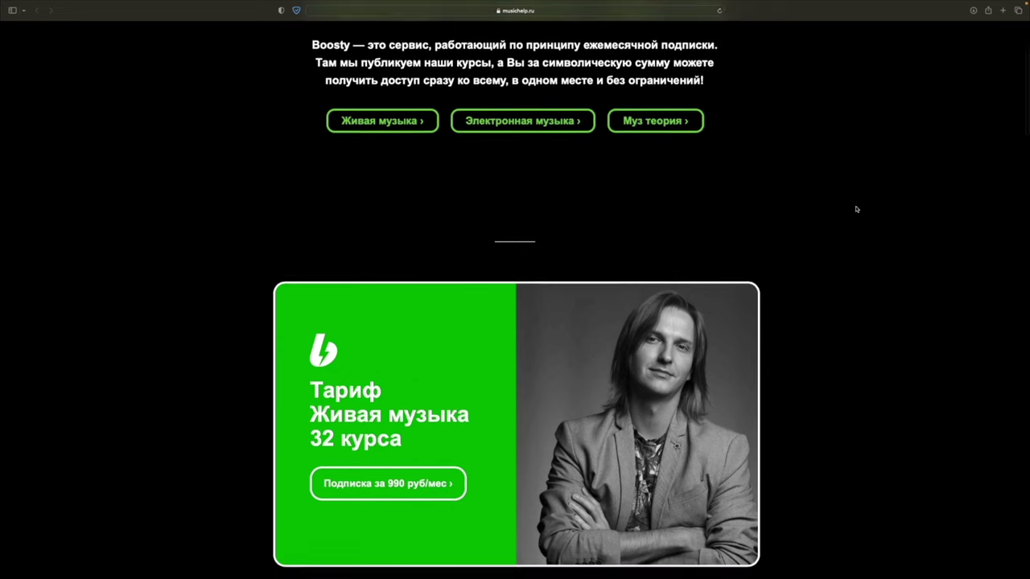
pyautogui.scroll(-4, 856, 210)
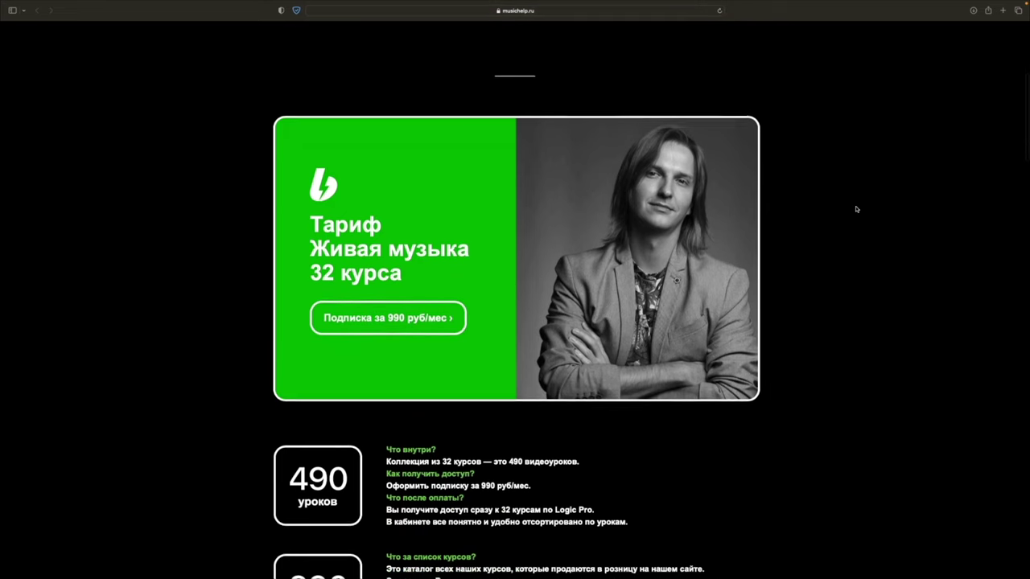
pyautogui.scroll(-5, 856, 209)
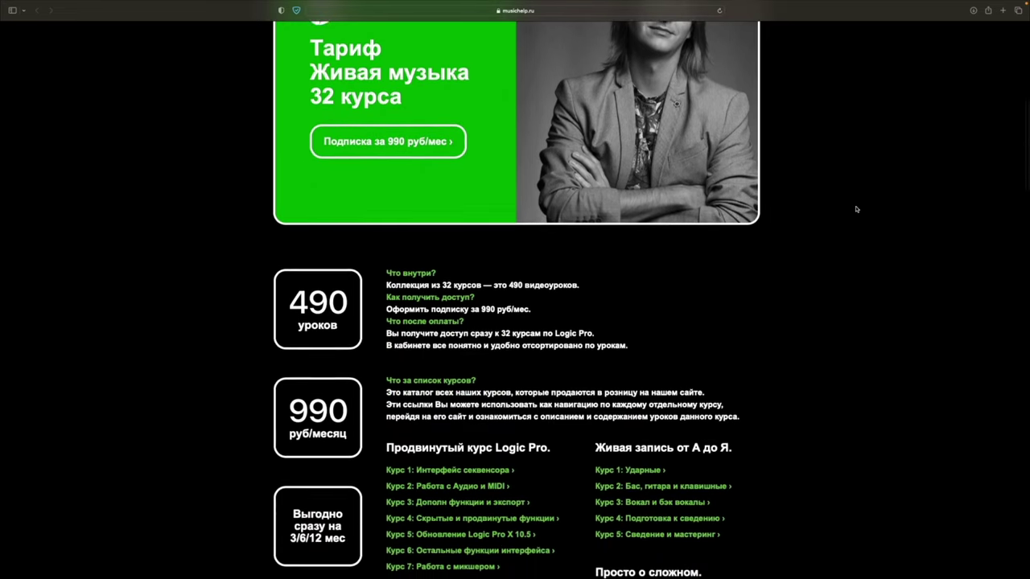
pyautogui.scroll(-5, 856, 209)
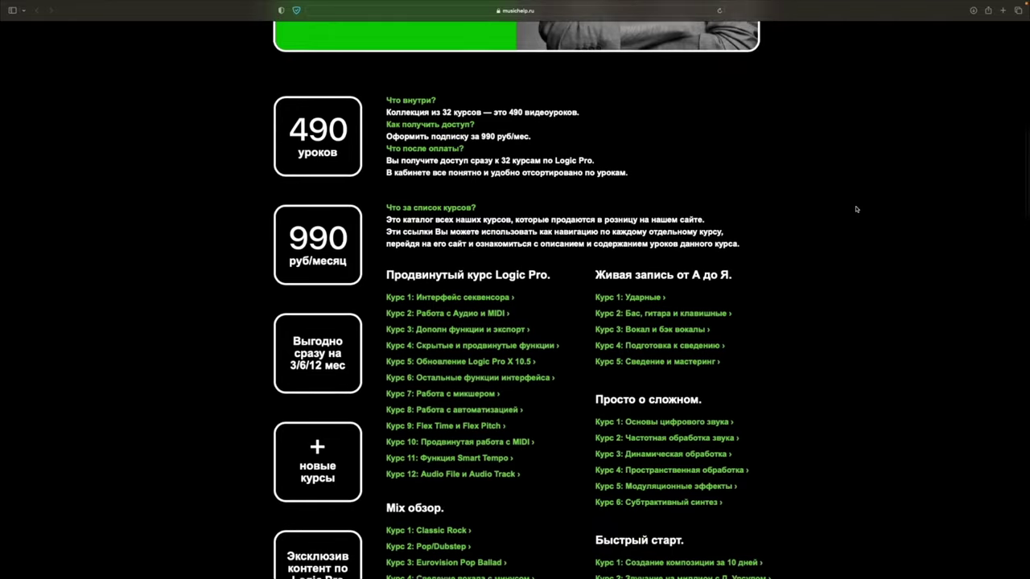
pyautogui.scroll(-3, 856, 210)
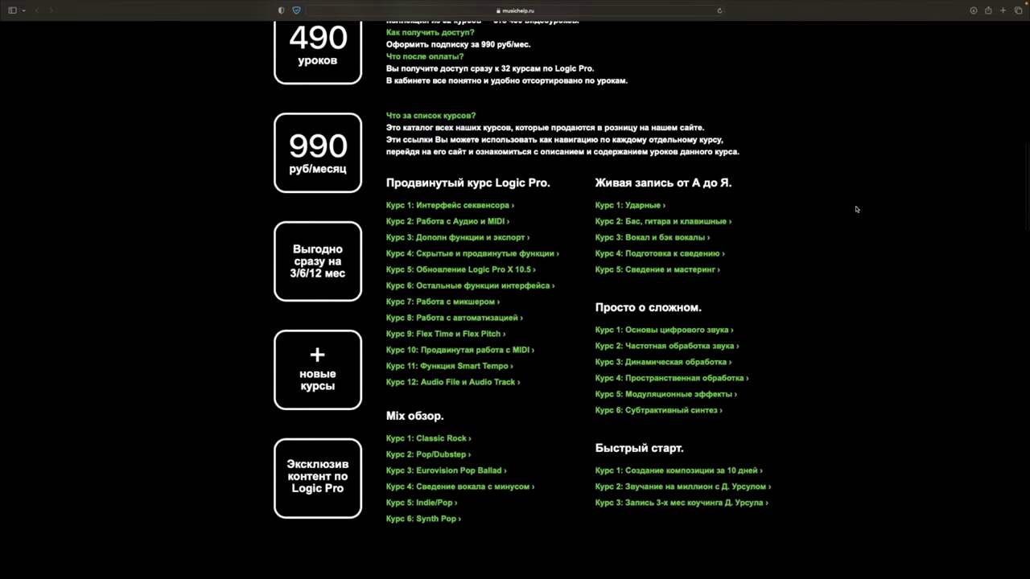
pyautogui.scroll(-8, 856, 209)
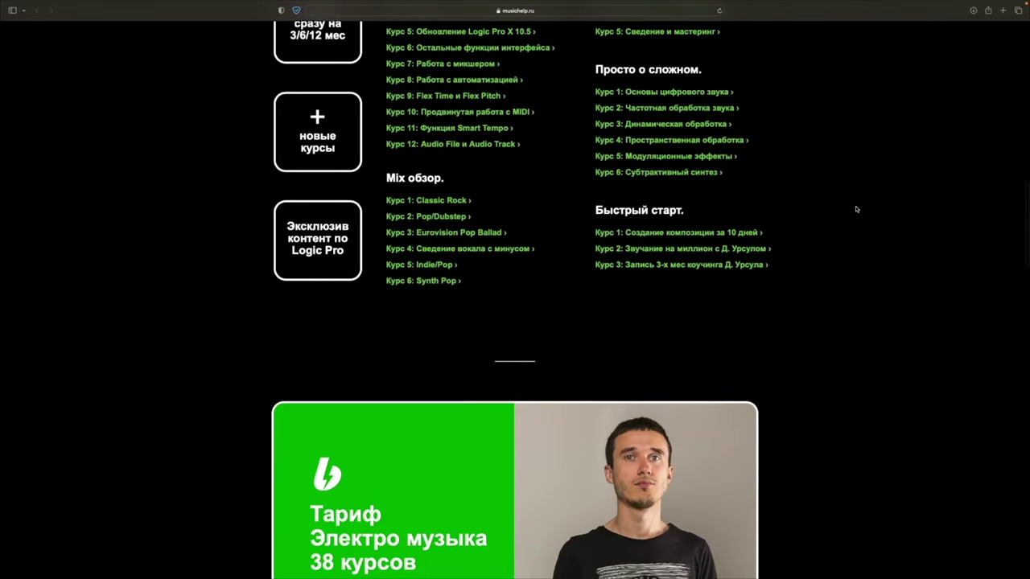
# Examine the "Электро музыка" and "Муз теория" plans with their course lists, and the other schools on Boosty
pyautogui.scroll(-7, 856, 209)
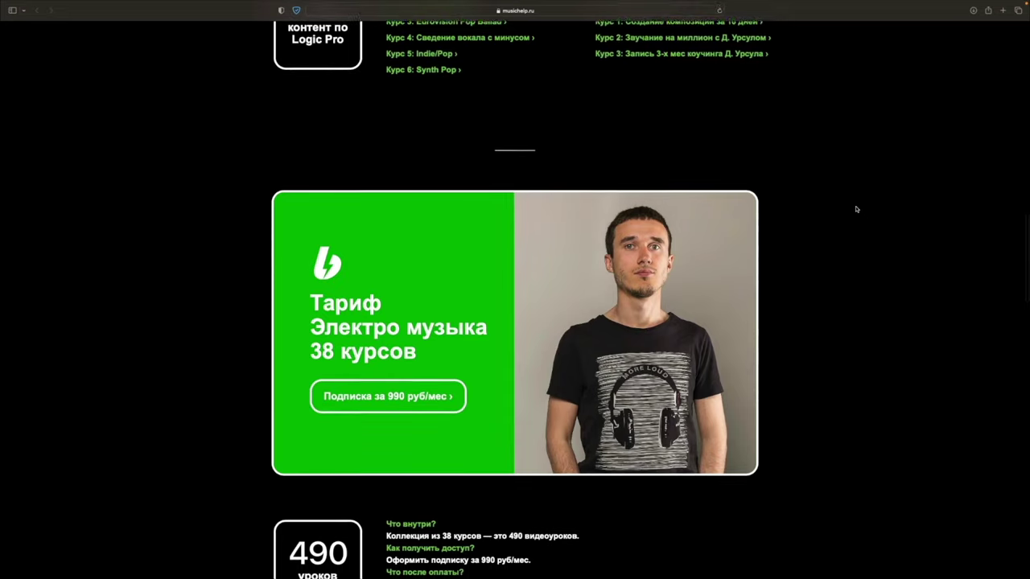
pyautogui.scroll(-3, 856, 209)
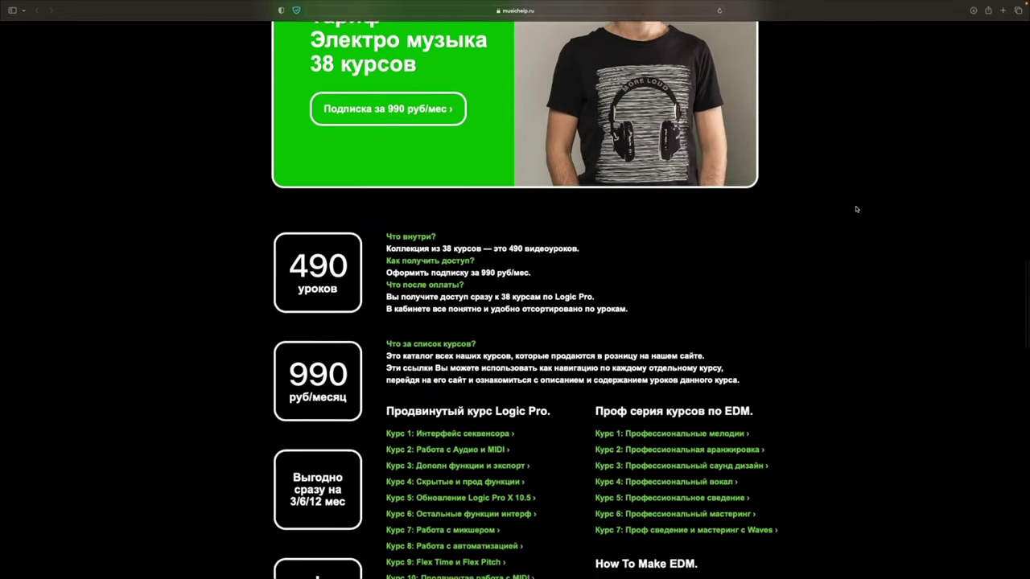
pyautogui.scroll(-10, 856, 209)
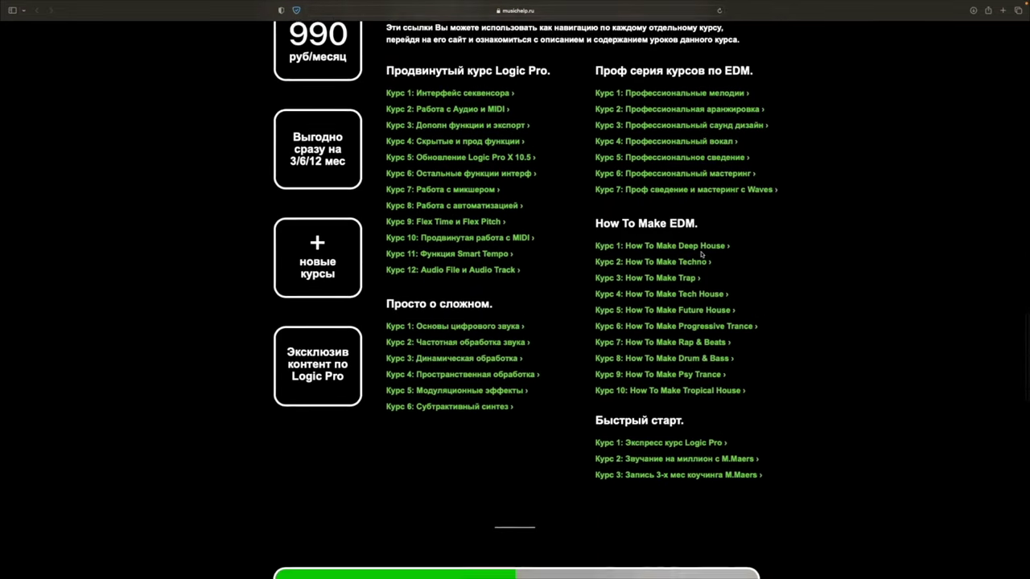
pyautogui.scroll(-9, 701, 255)
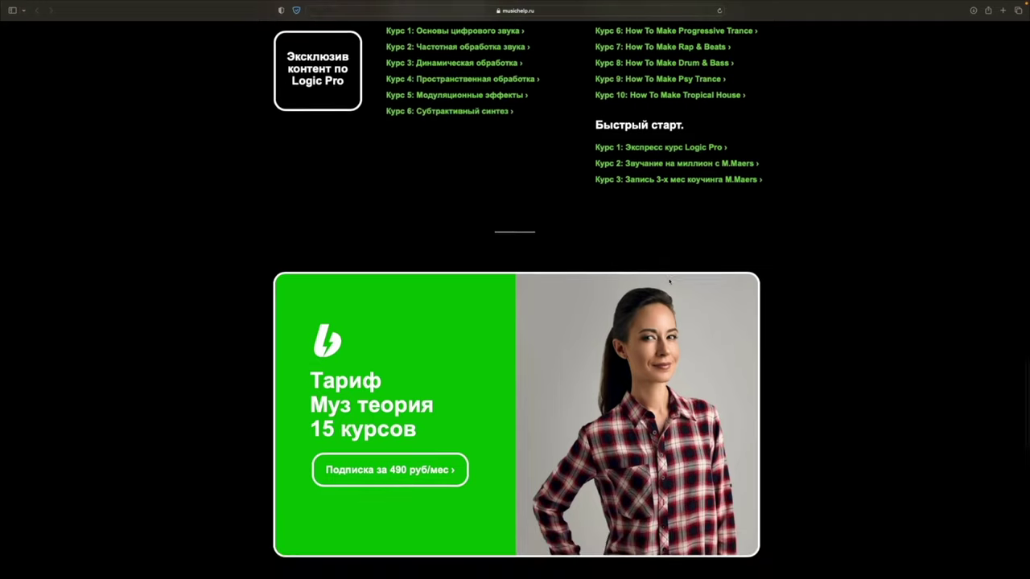
pyautogui.scroll(-13, 671, 287)
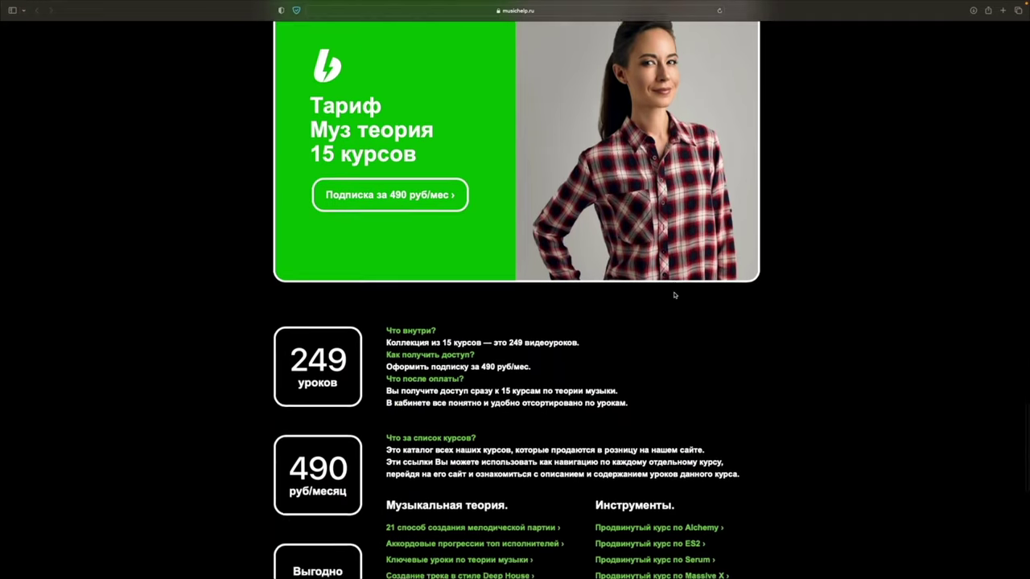
pyautogui.scroll(-9, 674, 292)
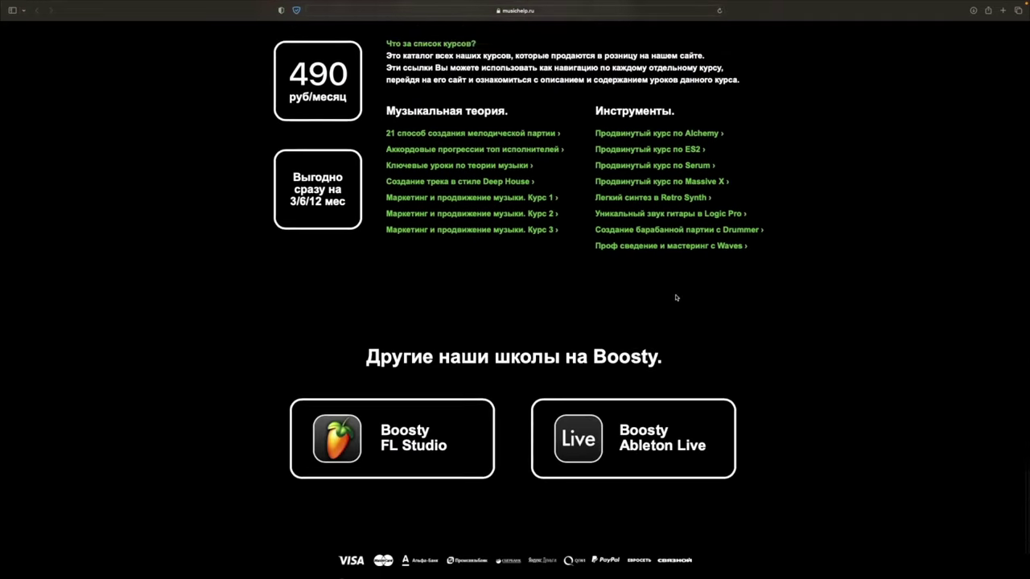
# Open the Boosty subscription page of the "Живая музыка" plan from the start of the course page
pyautogui.scroll(20, 676, 298)
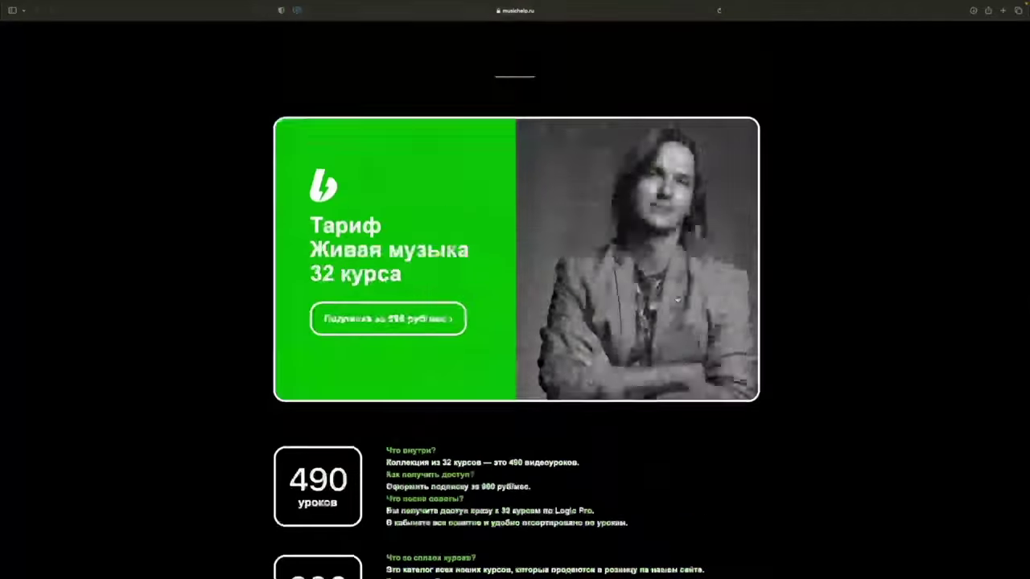
pyautogui.scroll(-10, 677, 298)
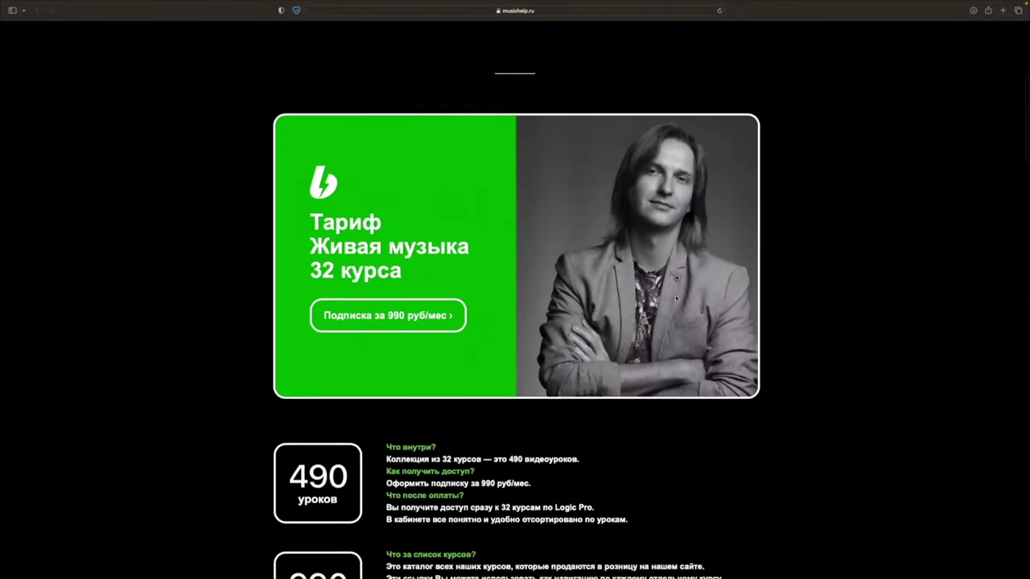
pyautogui.scroll(10, 483, 357)
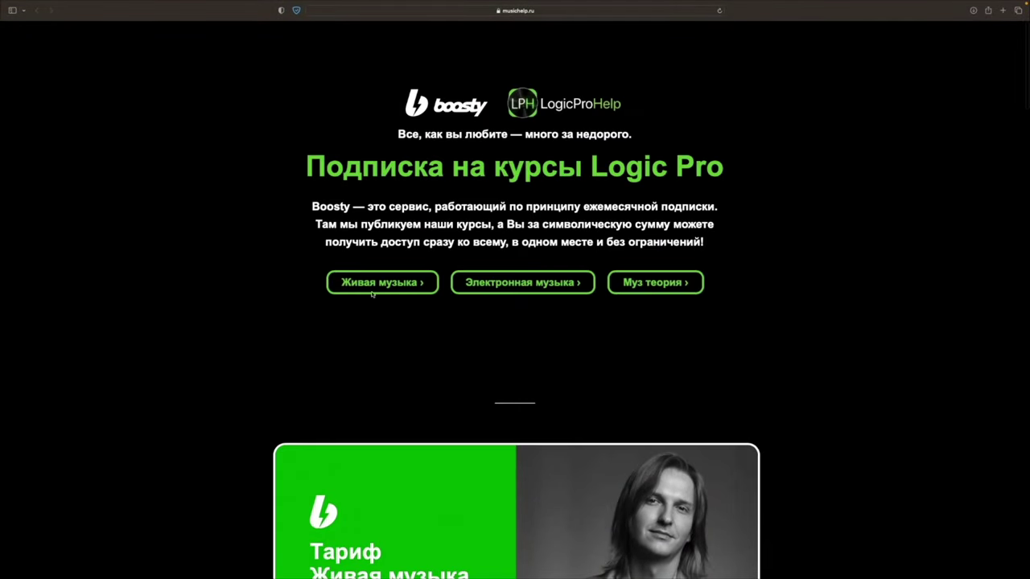
pyautogui.scroll(-11, 367, 287)
pyautogui.click(394, 264)
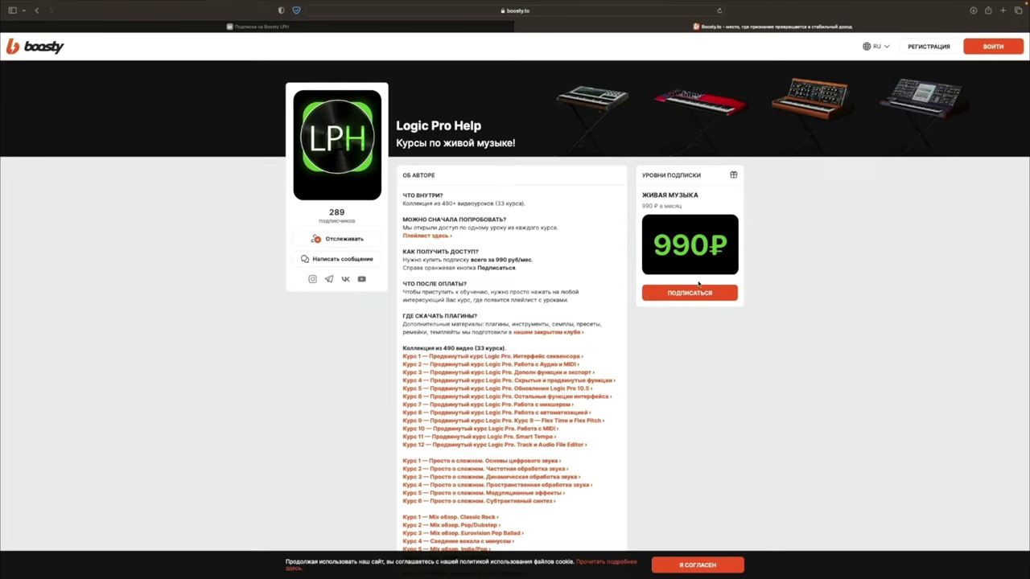
# Start buying the "Живая музыка" subscription, signing in through VK, and set the subscription period to 12 months
pyautogui.click(655, 295)
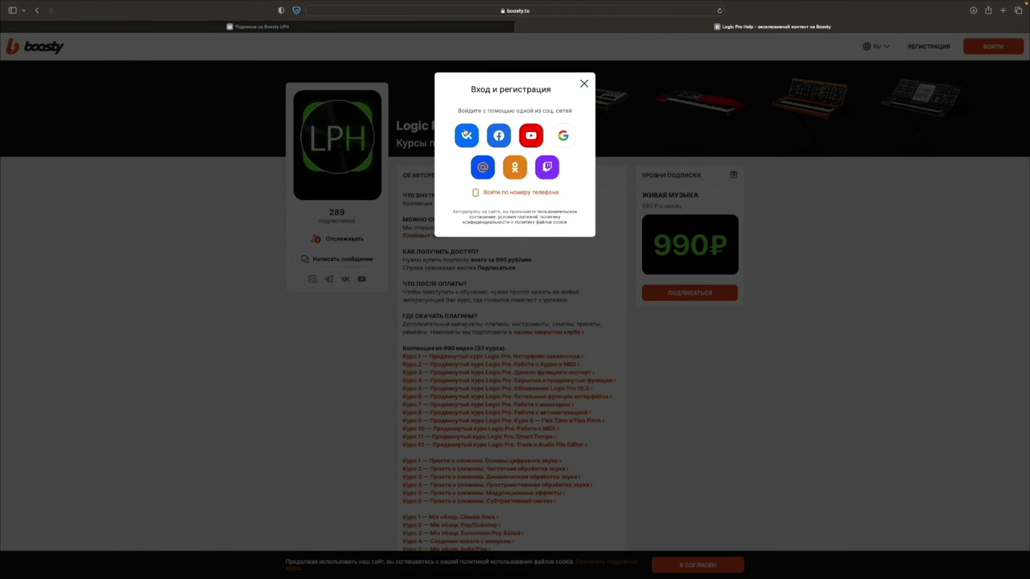
pyautogui.click(466, 136)
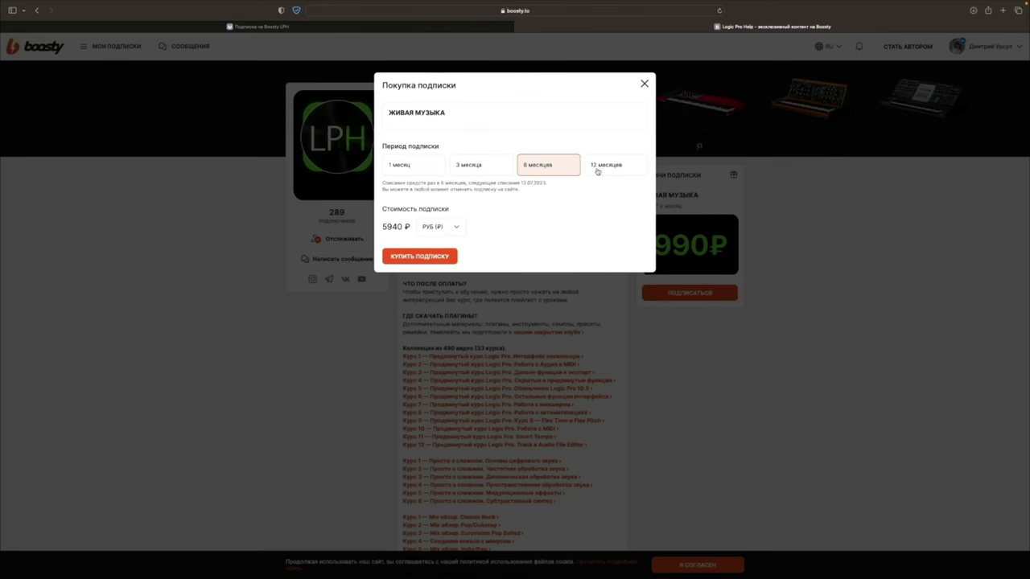
pyautogui.click(603, 169)
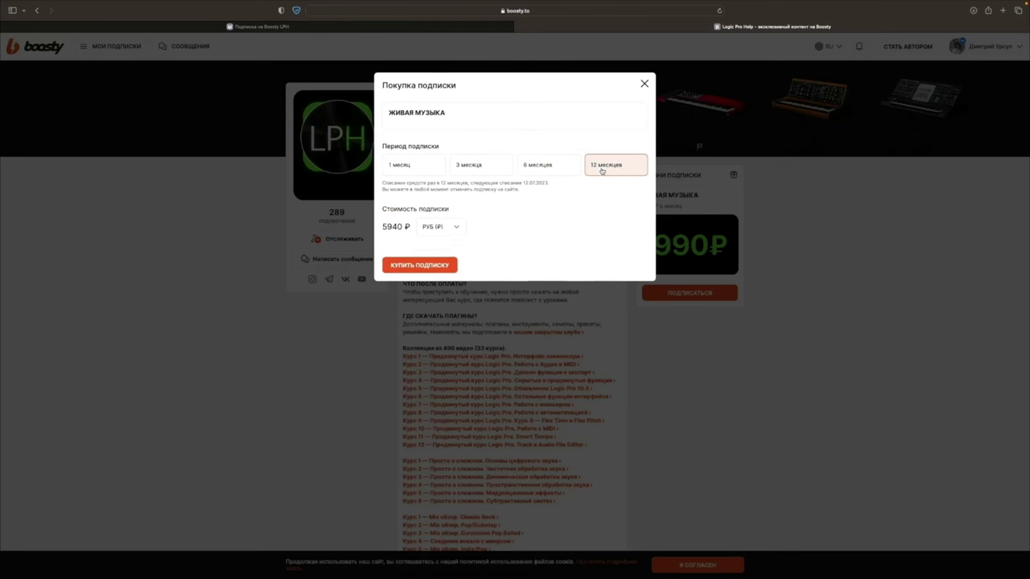
# Set the subscription period to 1 month, continue to the payment methods, and close the purchase form without paying
pyautogui.click(412, 169)
pyautogui.click(447, 256)
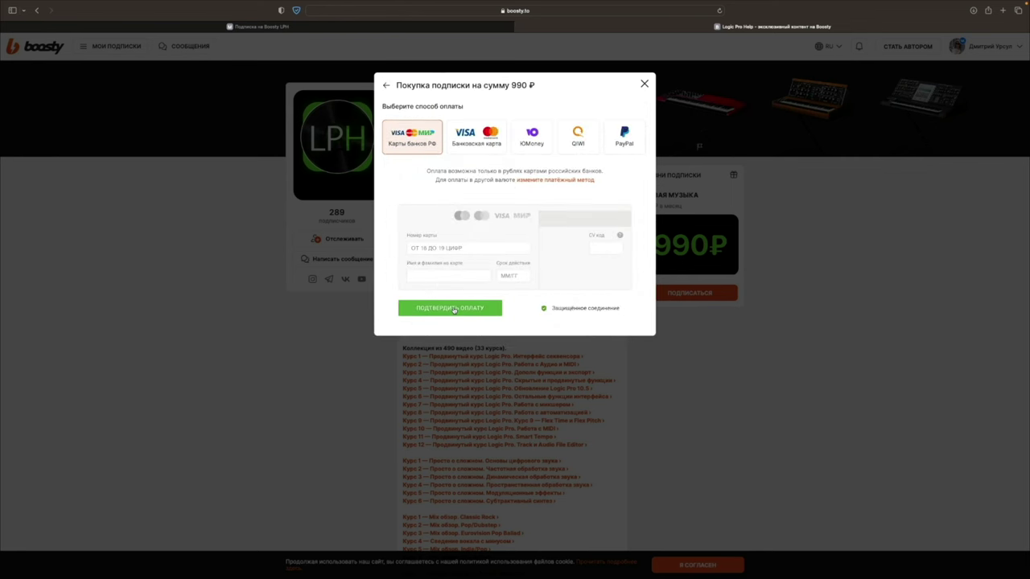
pyautogui.press('Escape')
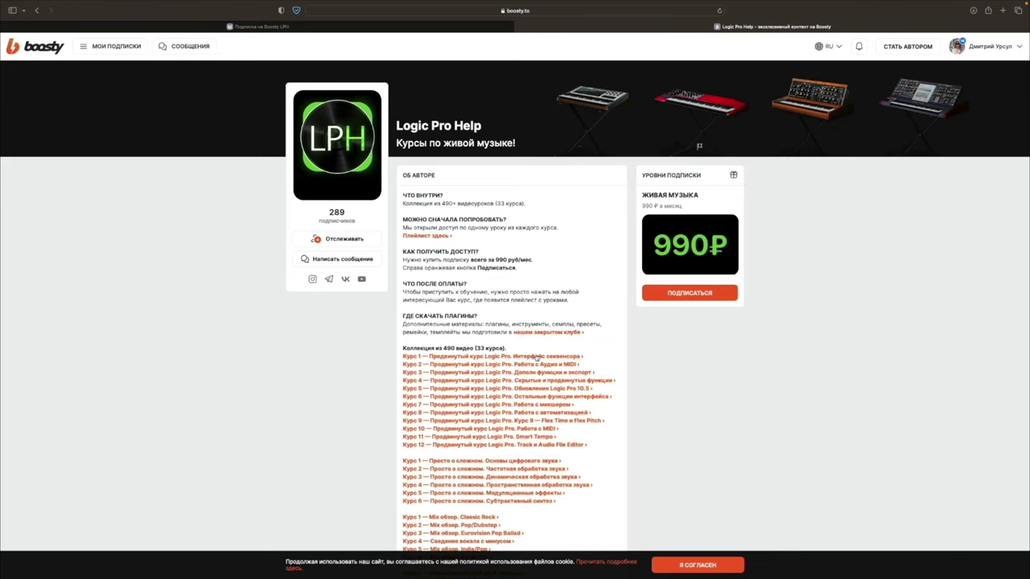
# Examine the course list on the Boosty page, and return to the start of the plans page on musichelp.ru
pyautogui.scroll(-2, 537, 357)
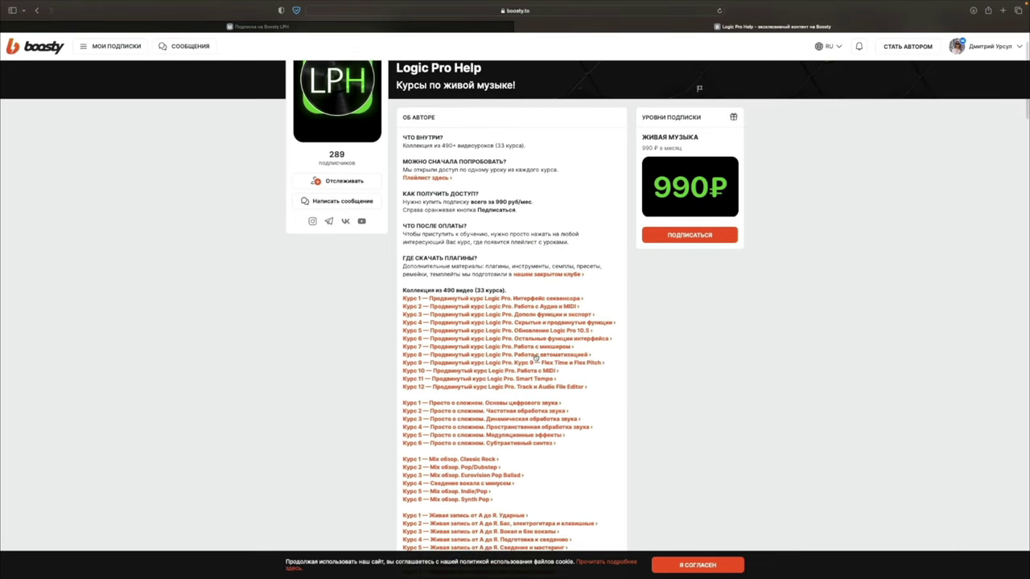
pyautogui.scroll(-1, 469, 435)
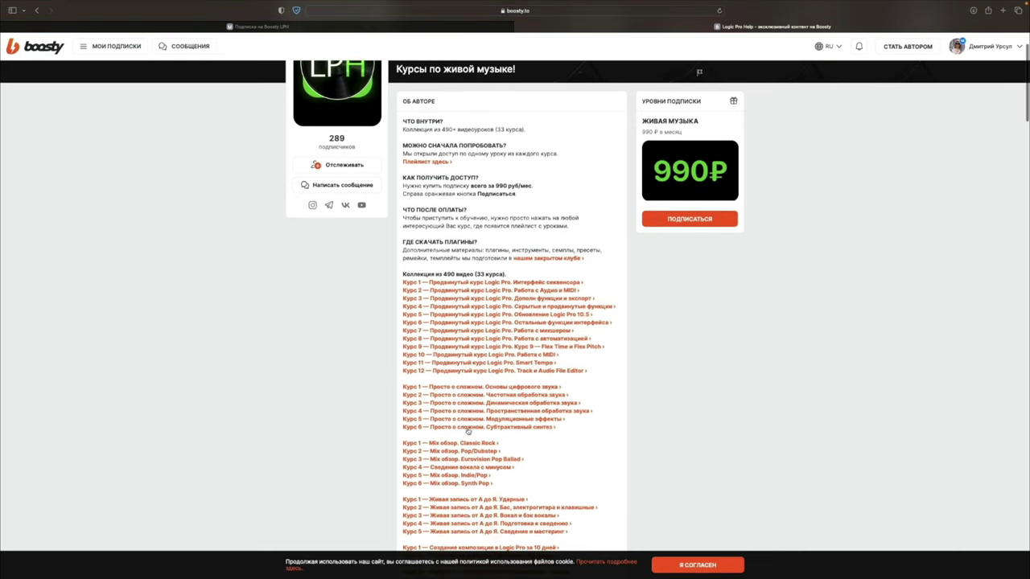
pyautogui.hotkey('ctrl', 'shift', 'Tab')
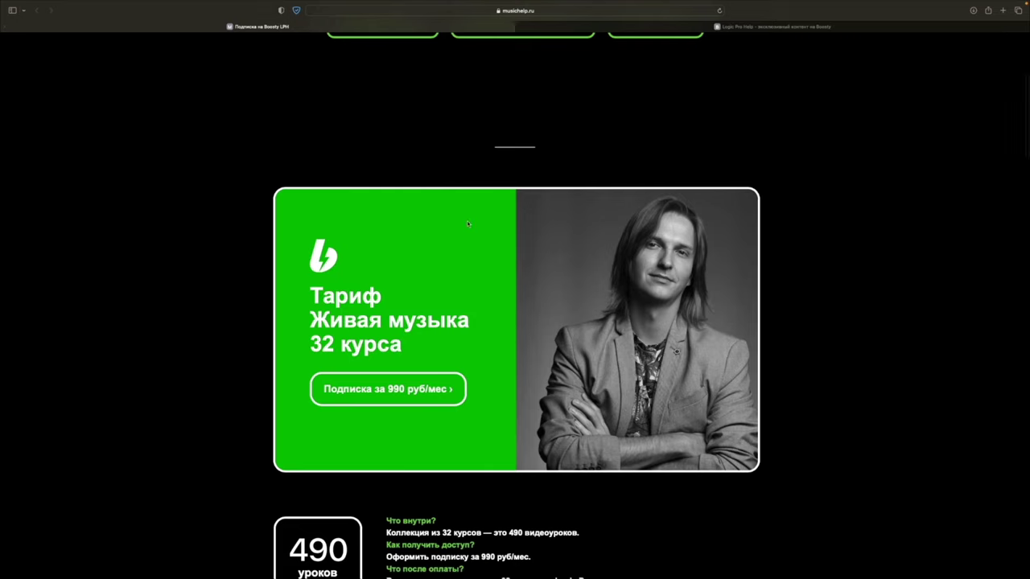
pyautogui.scroll(8, 467, 223)
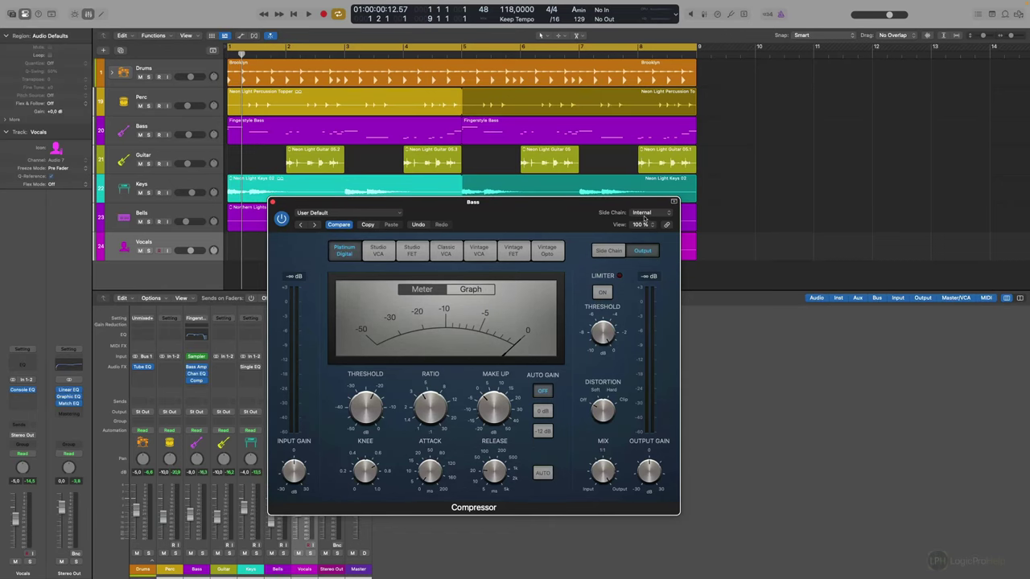
# In Logic Pro, solo the Bass track and raise its Compressor's threshold while the part plays
pyautogui.moveTo(550, 214); pyautogui.dragTo(528, 209)
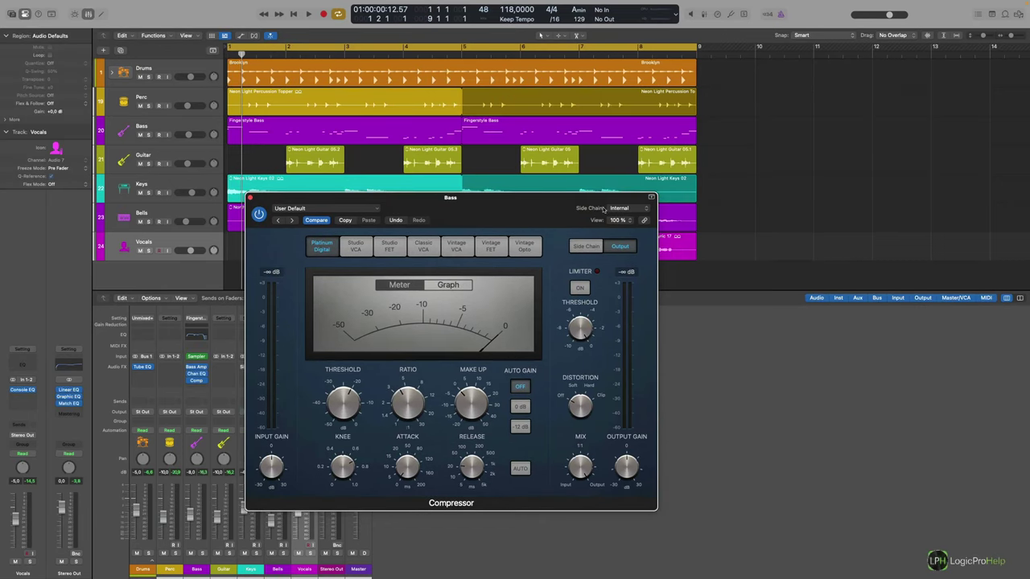
pyautogui.click(148, 134)
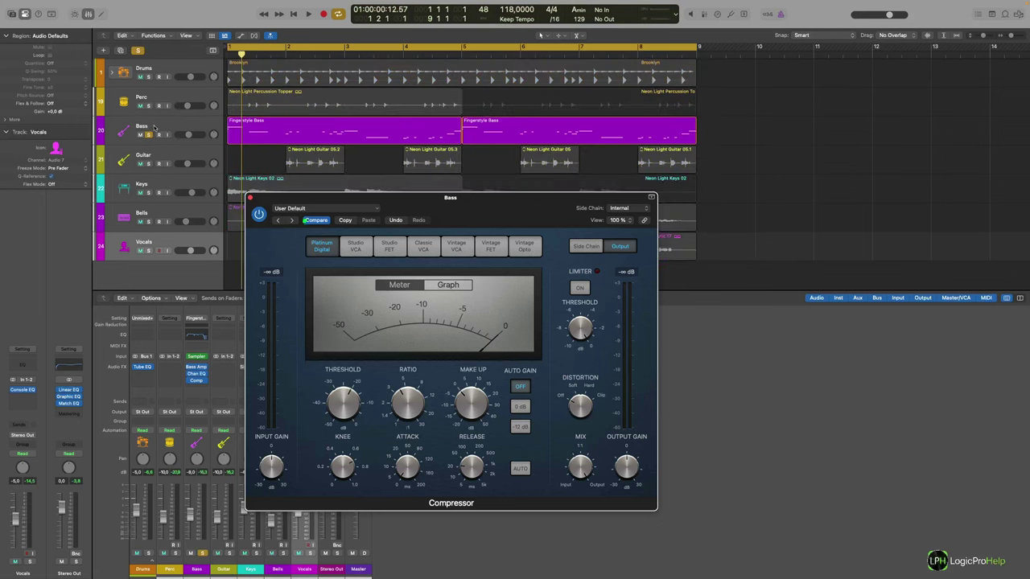
pyautogui.moveTo(449, 222); pyautogui.dragTo(534, 220)
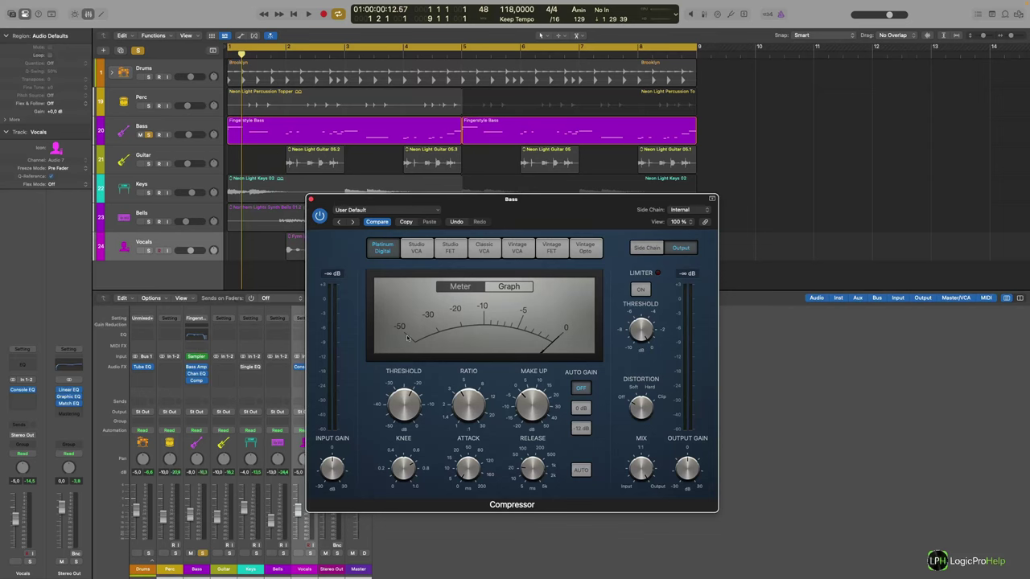
pyautogui.press('space')
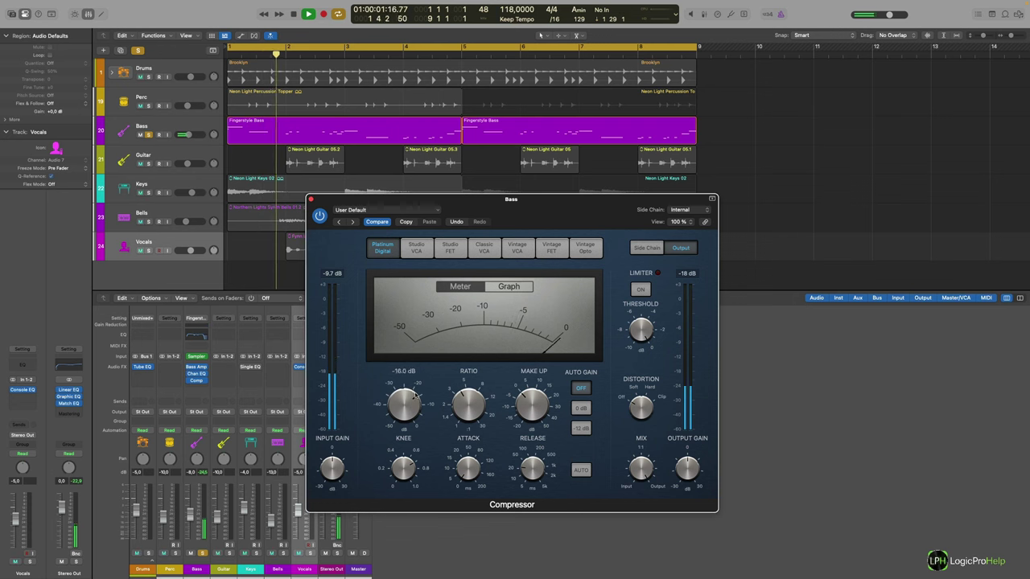
pyautogui.click(421, 380)
pyautogui.press('space')
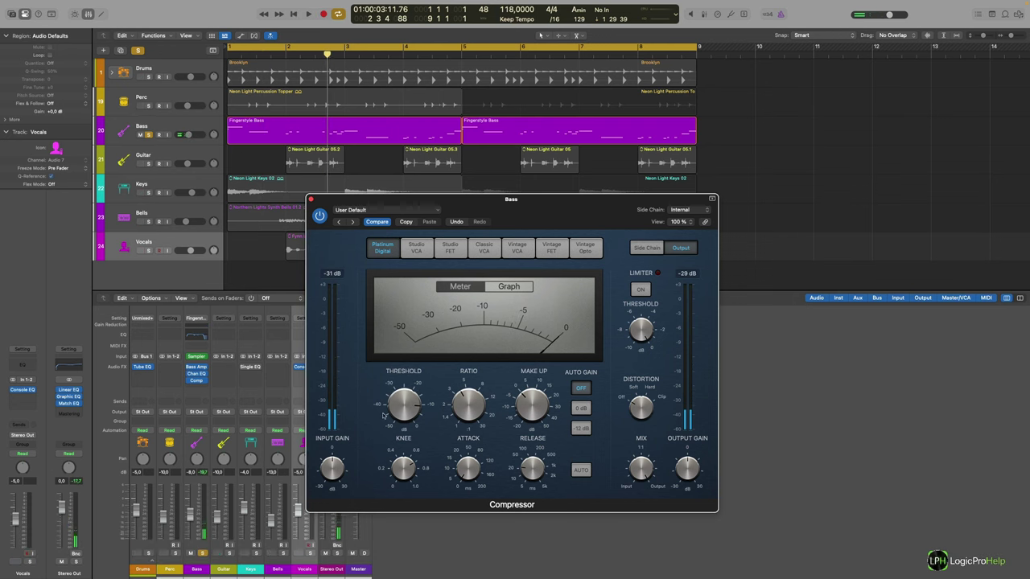
pyautogui.moveTo(384, 416)
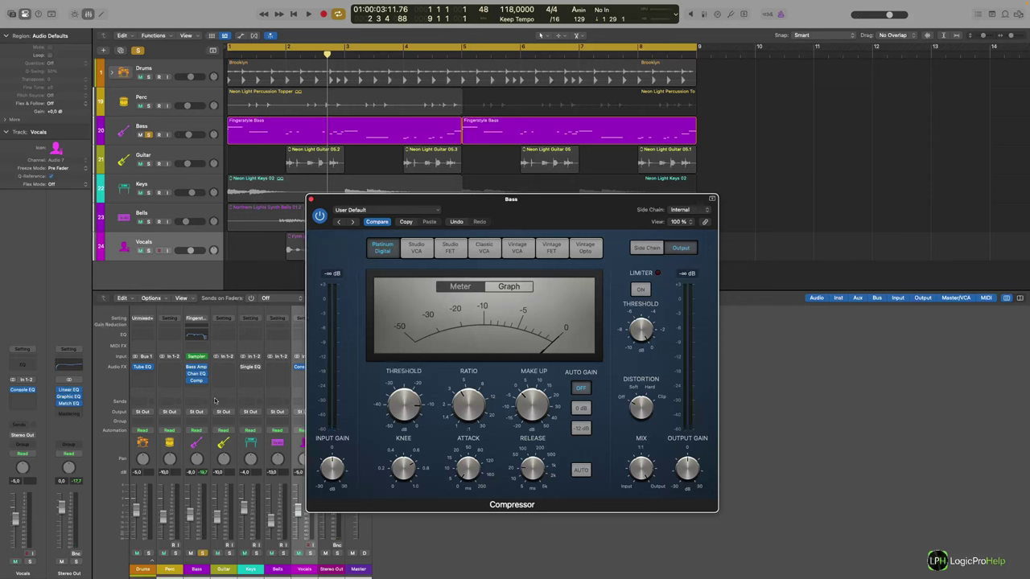
# Change the Compressor's side chain source from Internal to Bus 1, which carries the drum channels
pyautogui.click(682, 211)
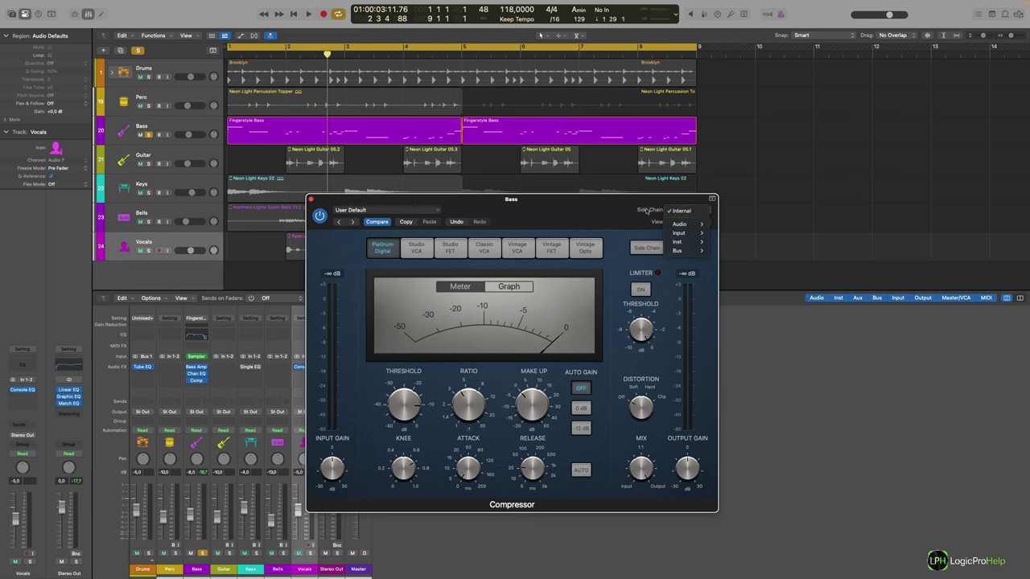
pyautogui.click(601, 208)
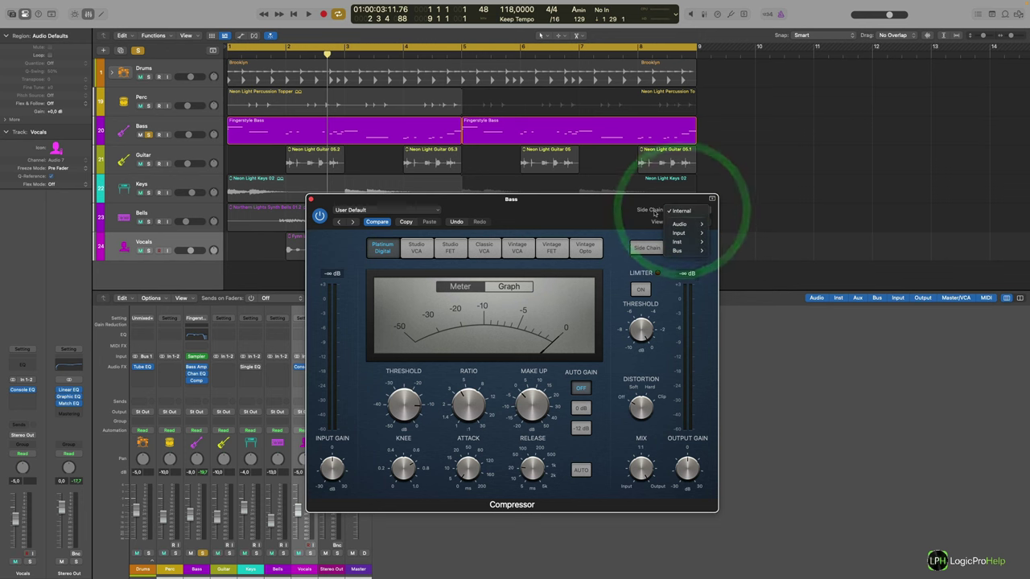
pyautogui.click(681, 210)
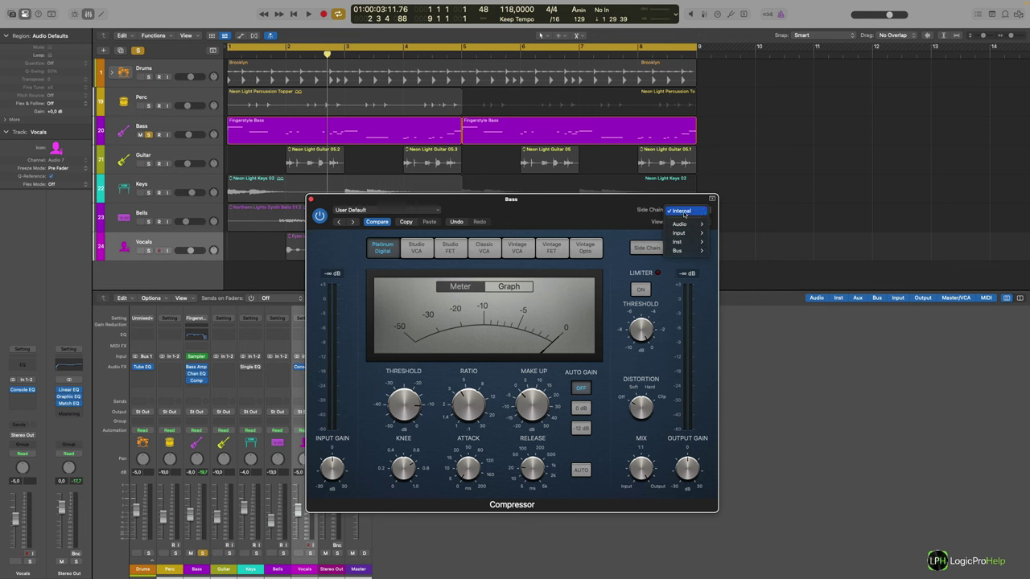
pyautogui.click(684, 212)
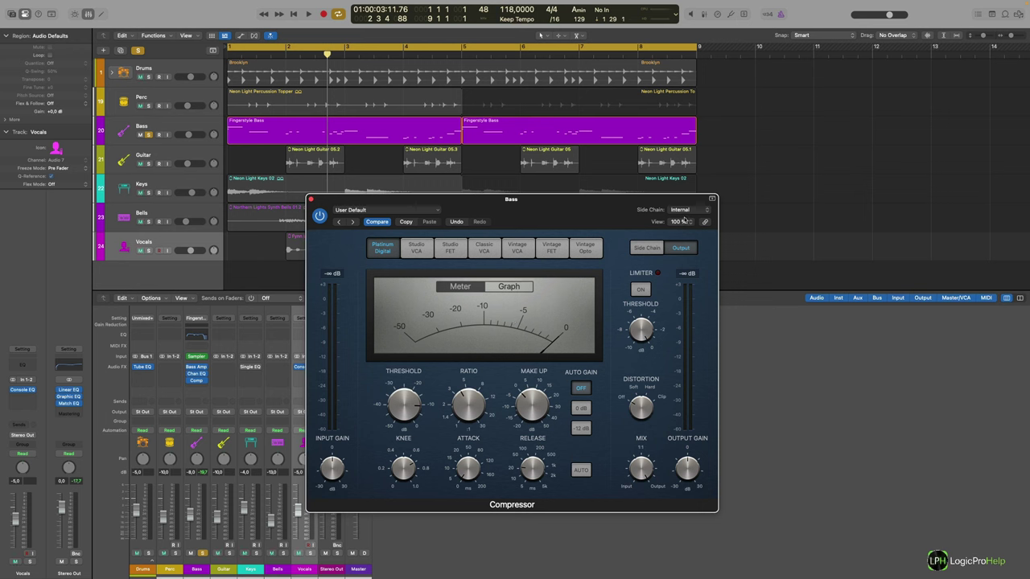
pyautogui.click(683, 209)
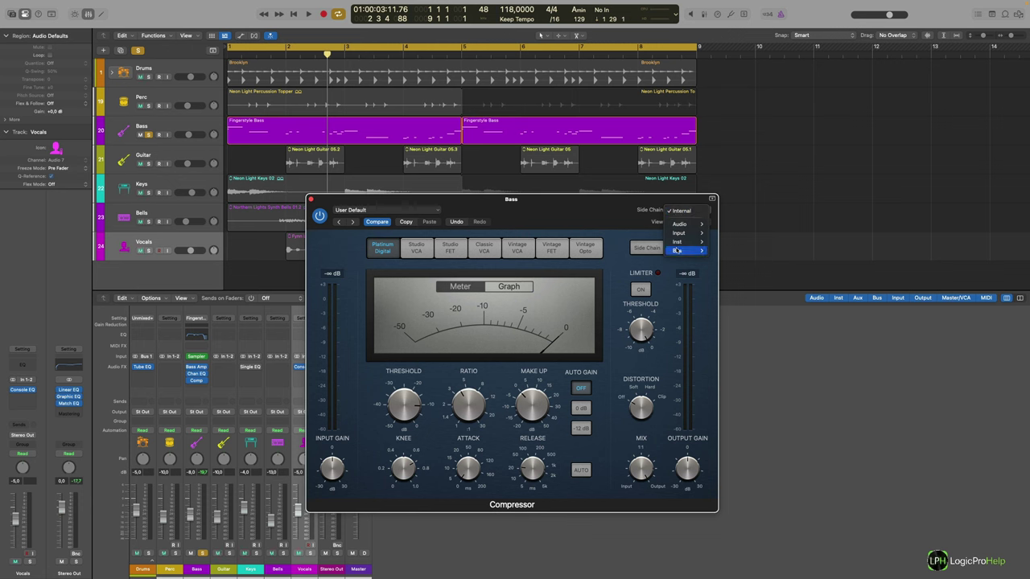
pyautogui.moveTo(676, 250)
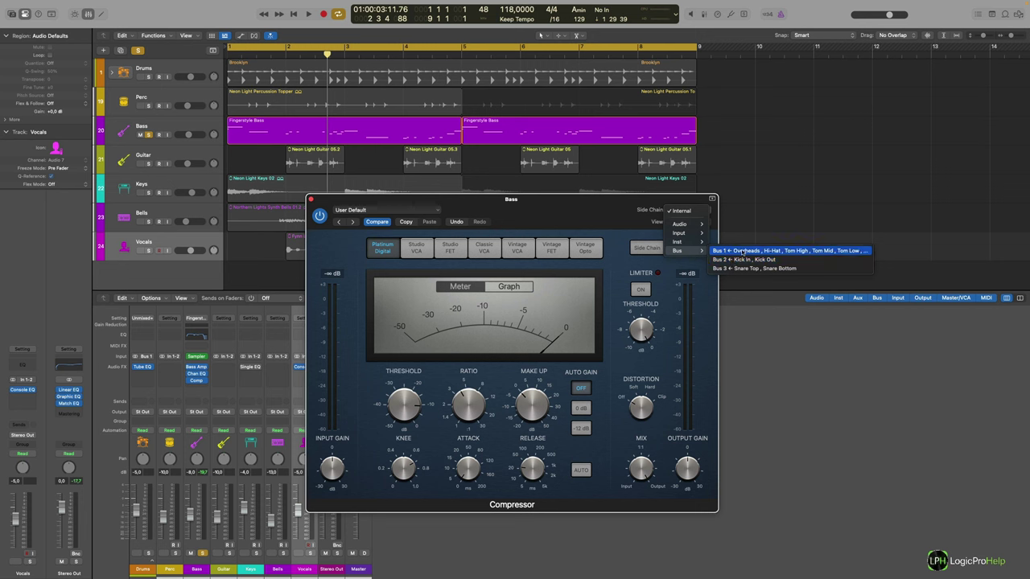
pyautogui.click(741, 251)
# Play the soloed Bass, solo the Drums along with it, and select the Drums track after stopping
pyautogui.press('space')
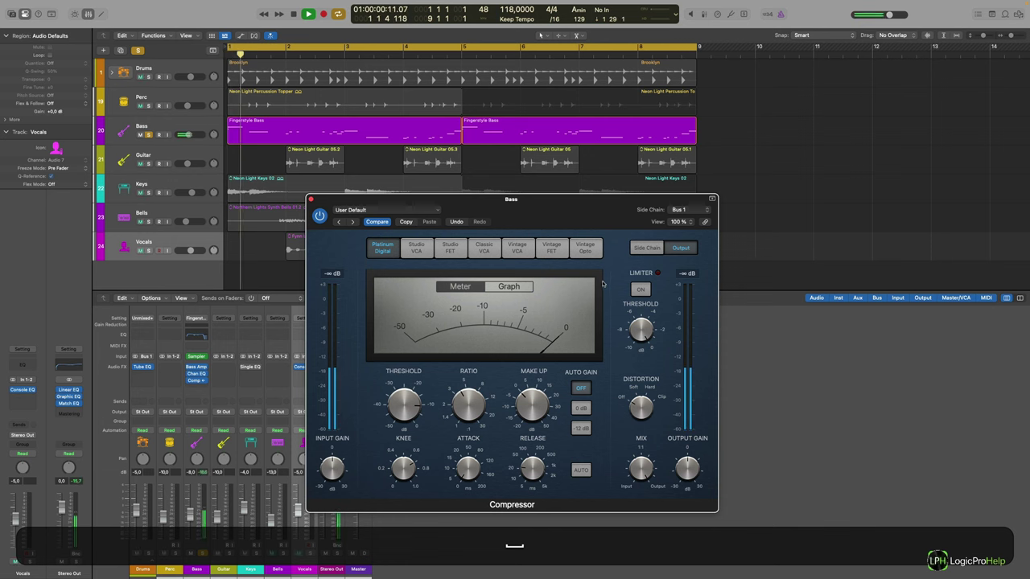
pyautogui.click(148, 76)
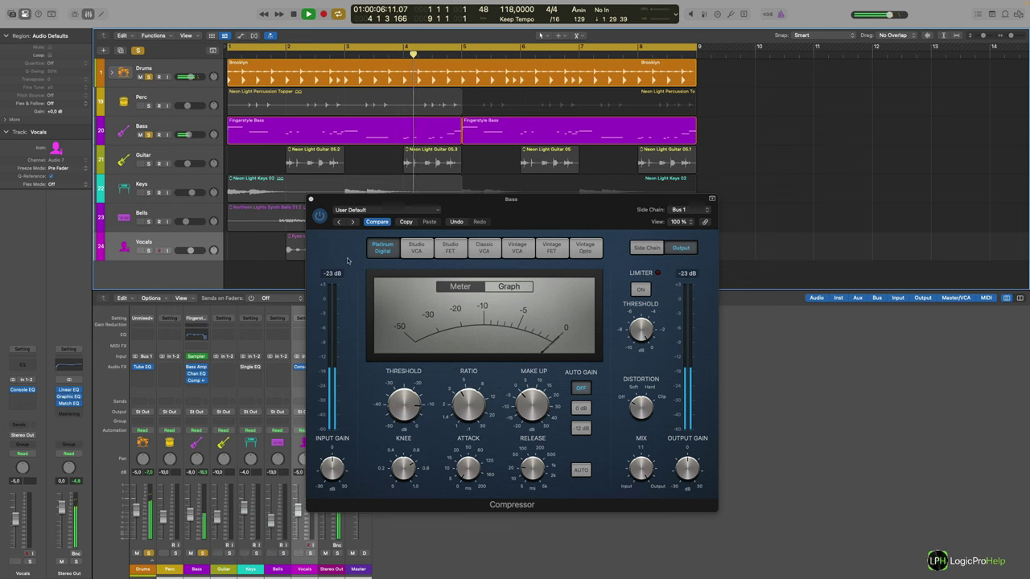
pyautogui.press('space')
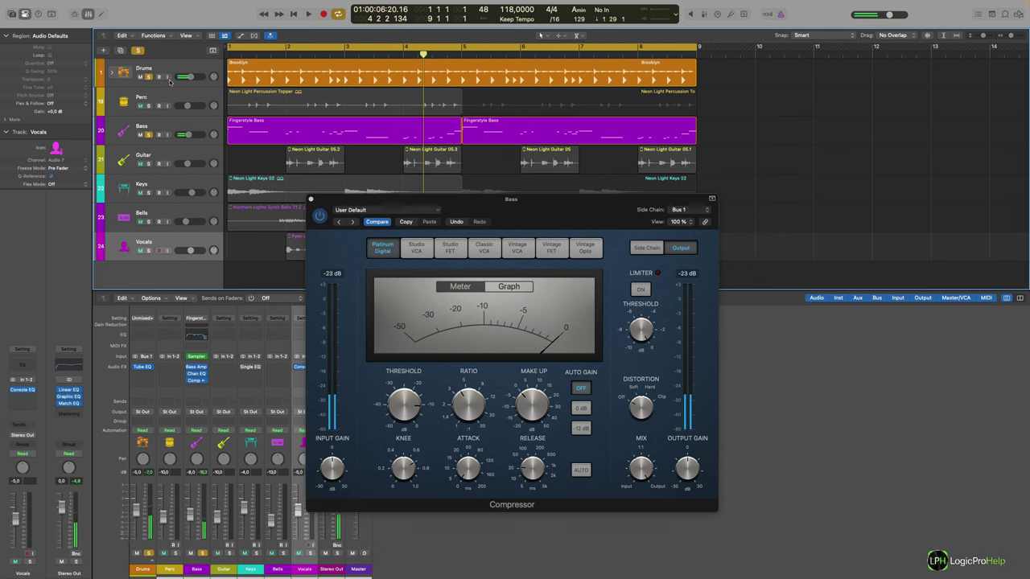
pyautogui.click(169, 71)
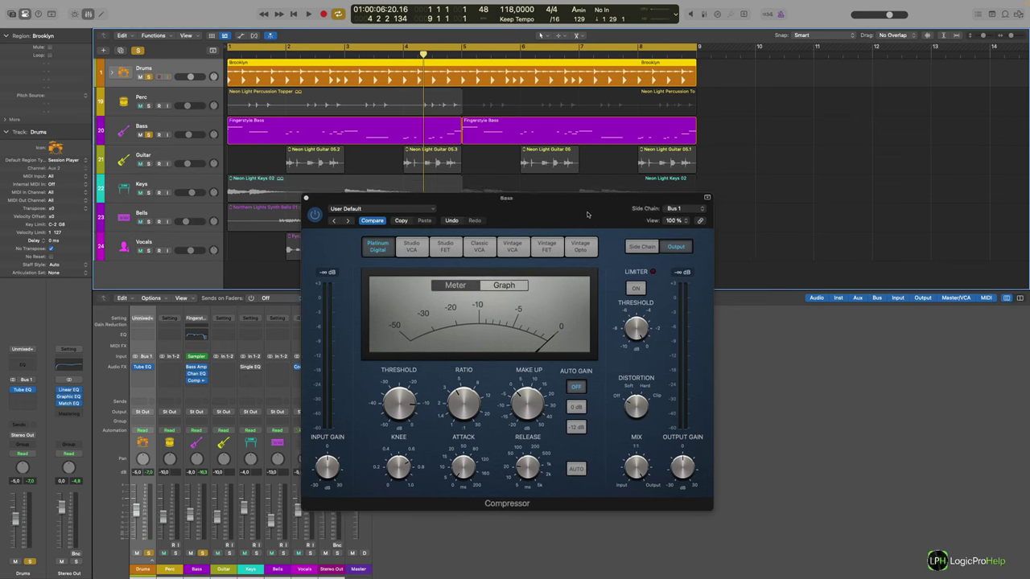
# Show the Compressor's side chain detection and filter settings, and play the Bass and Drums from the beginning
pyautogui.moveTo(603, 215); pyautogui.dragTo(578, 210)
pyautogui.click(623, 243)
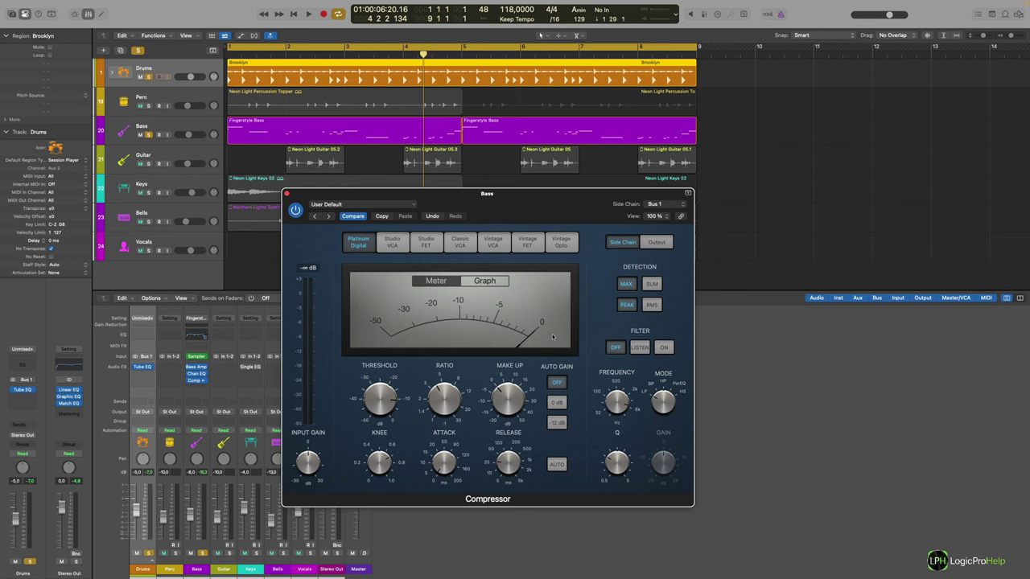
pyautogui.press('Return')
pyautogui.press('space')
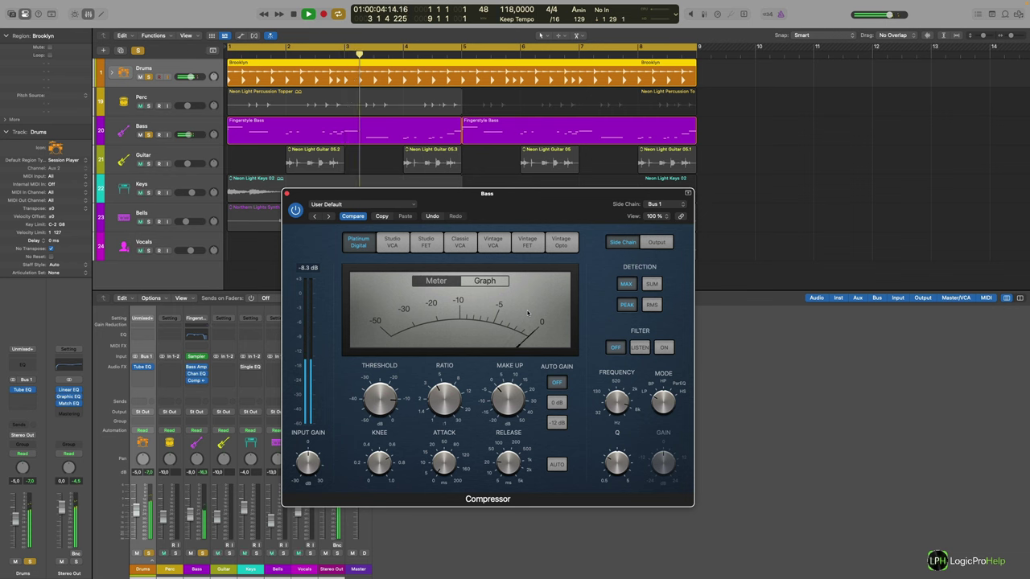
pyautogui.press('space')
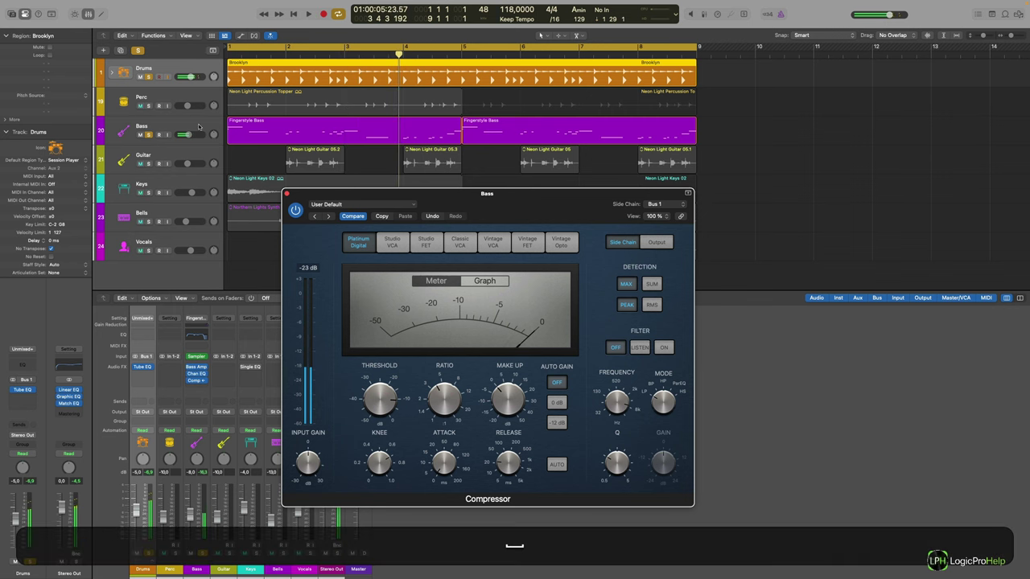
# Move both Fingerstyle Bass regions four bars later so the first one starts at bar 5
pyautogui.click(208, 137)
pyautogui.click(167, 106)
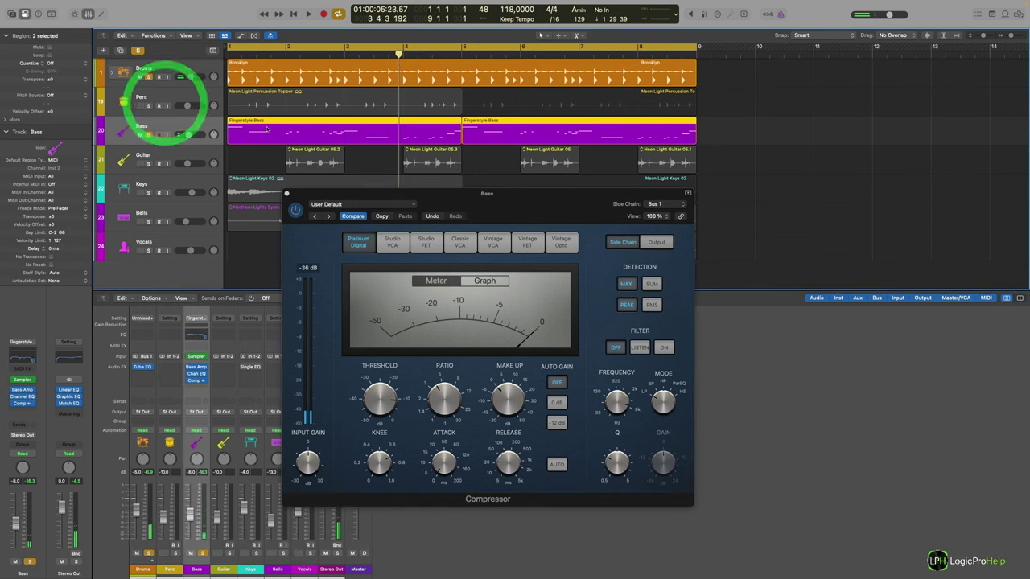
pyautogui.click(266, 153)
pyautogui.click(260, 135)
pyautogui.moveTo(259, 135); pyautogui.dragTo(728, 136)
# Create an empty one-bar MIDI region at bar 1 of the Bass track and draw one long note in it, raised to E1
pyautogui.rightClick(230, 131)
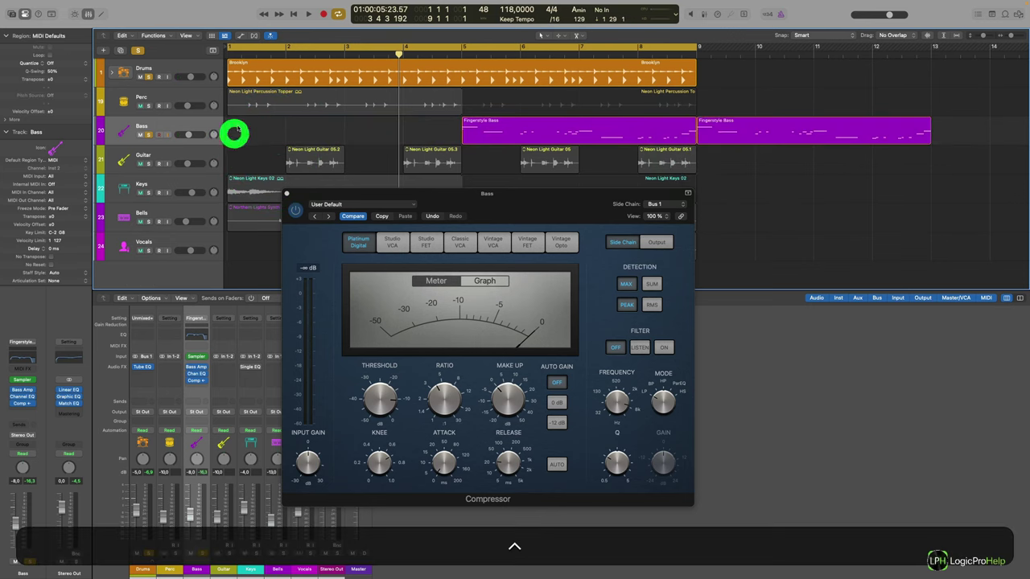
pyautogui.click(256, 131)
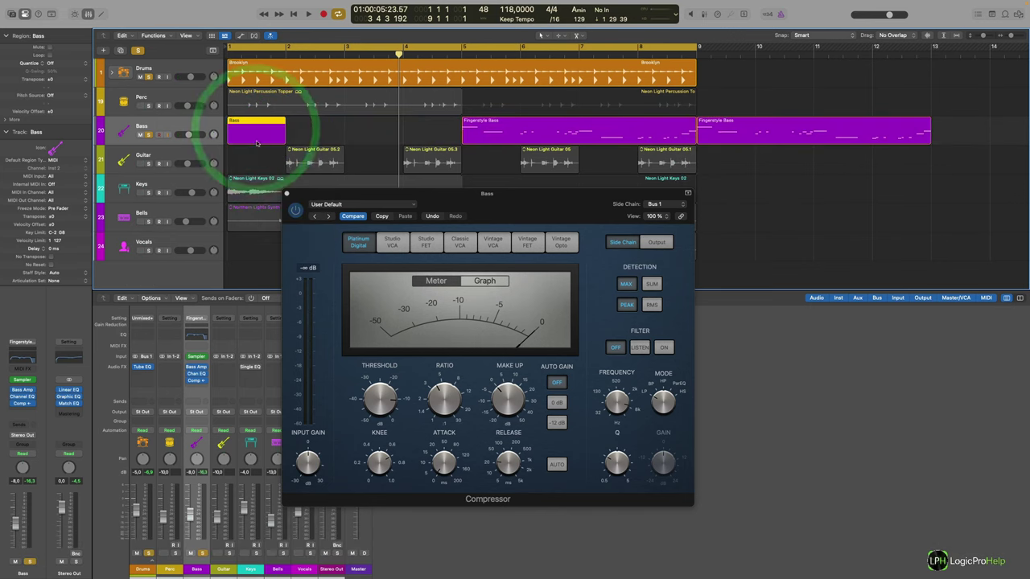
pyautogui.doubleClick(253, 135)
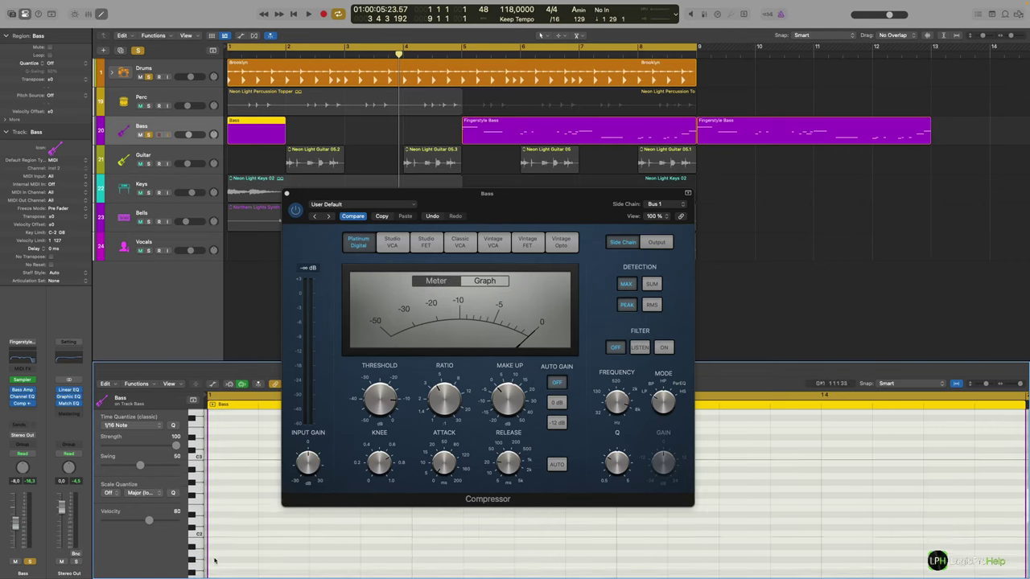
pyautogui.keyDown('super'); pyautogui.click(214, 551); pyautogui.keyUp('super')
pyautogui.moveTo(230, 551); pyautogui.dragTo(853, 550)
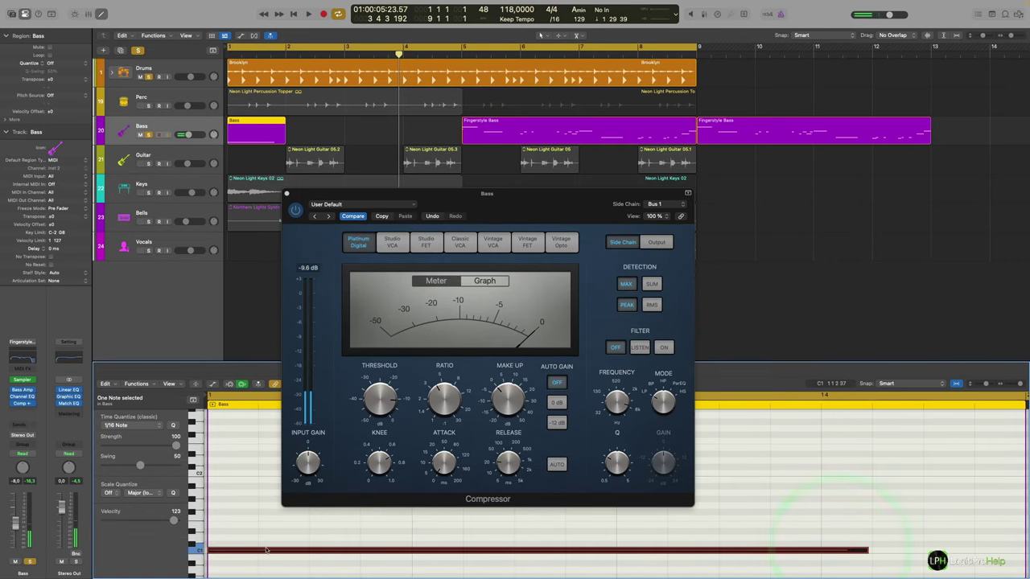
pyautogui.moveTo(261, 551); pyautogui.dragTo(258, 524)
# Play the sustained bass note with the Drums and raise the Bass track's volume to 0.0 dB
pyautogui.press('space')
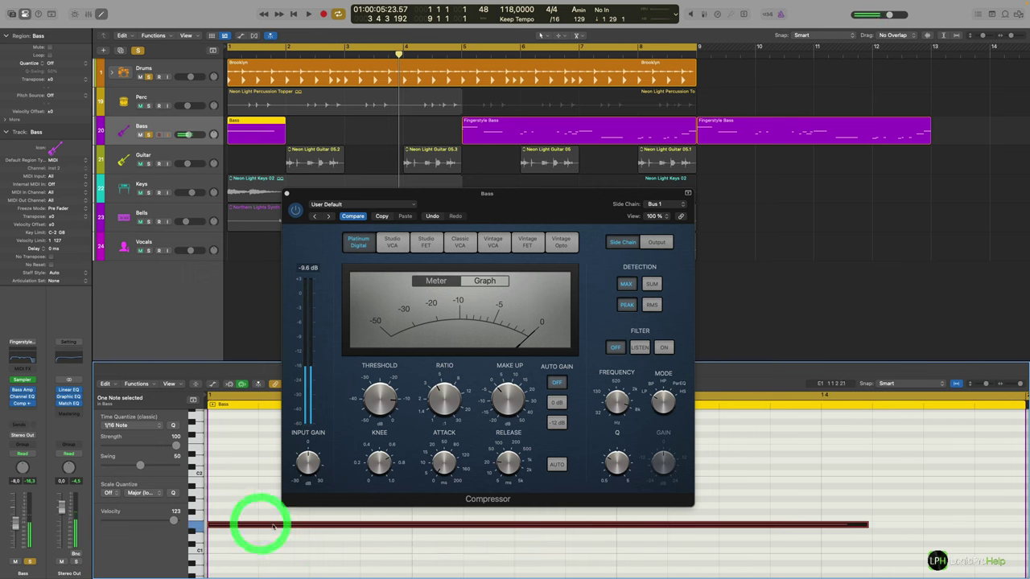
pyautogui.press('space')
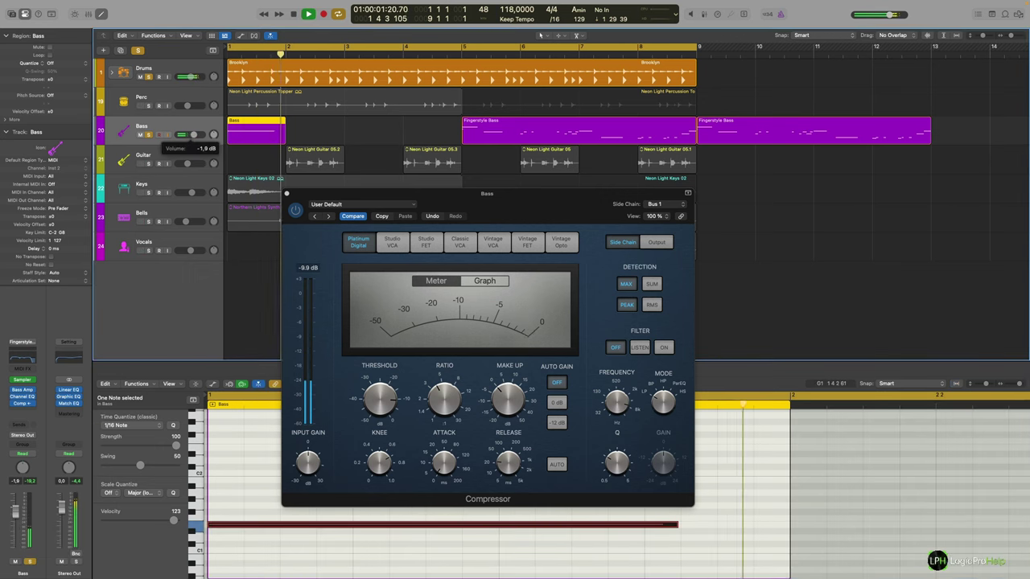
pyautogui.click(207, 133)
pyautogui.press('space')
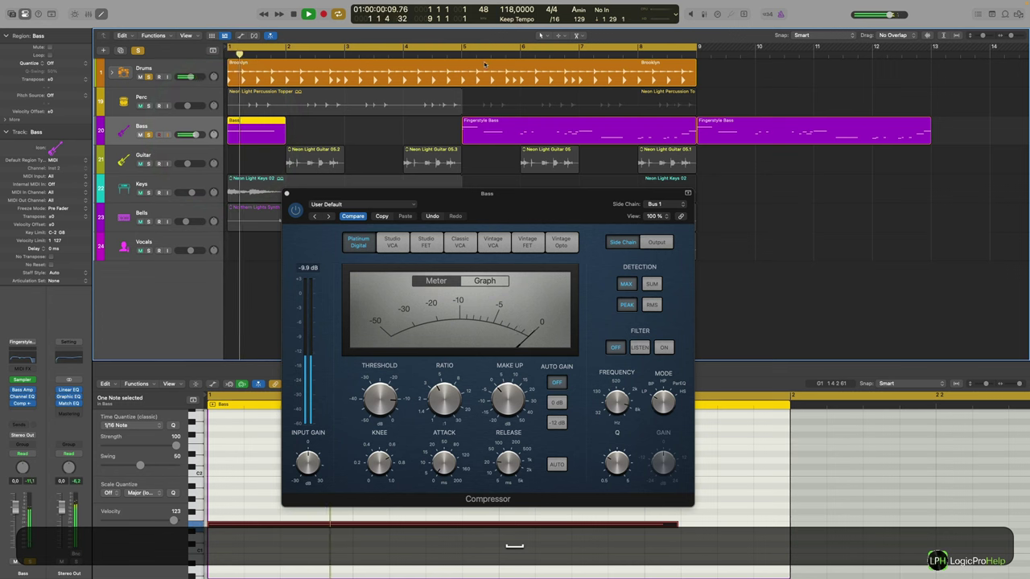
# Shorten the cycle range to bar 1 and extend the long bass note to the end of the bar
pyautogui.moveTo(233, 49); pyautogui.dragTo(300, 50)
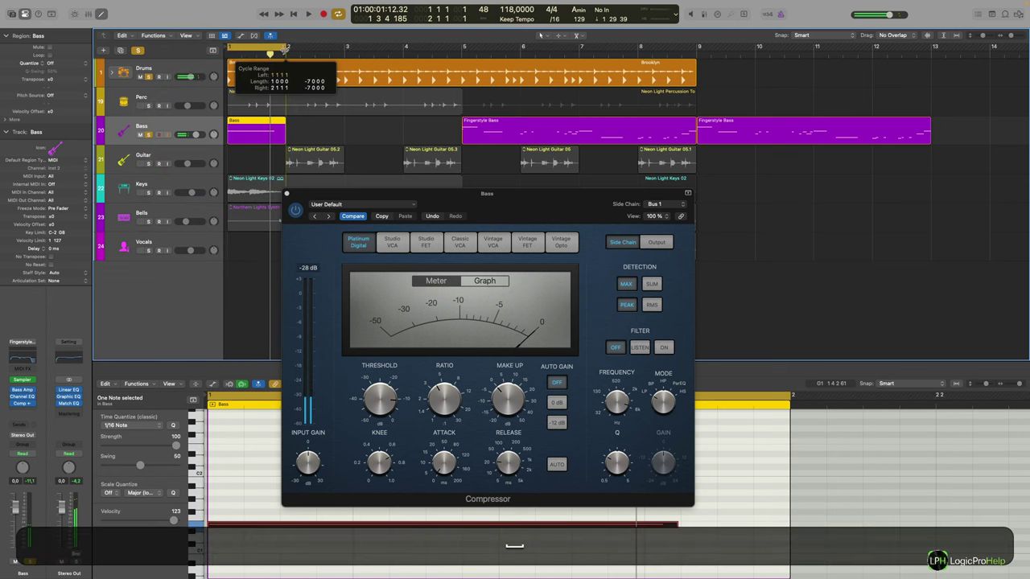
pyautogui.click(285, 51)
pyautogui.moveTo(688, 533); pyautogui.dragTo(789, 531)
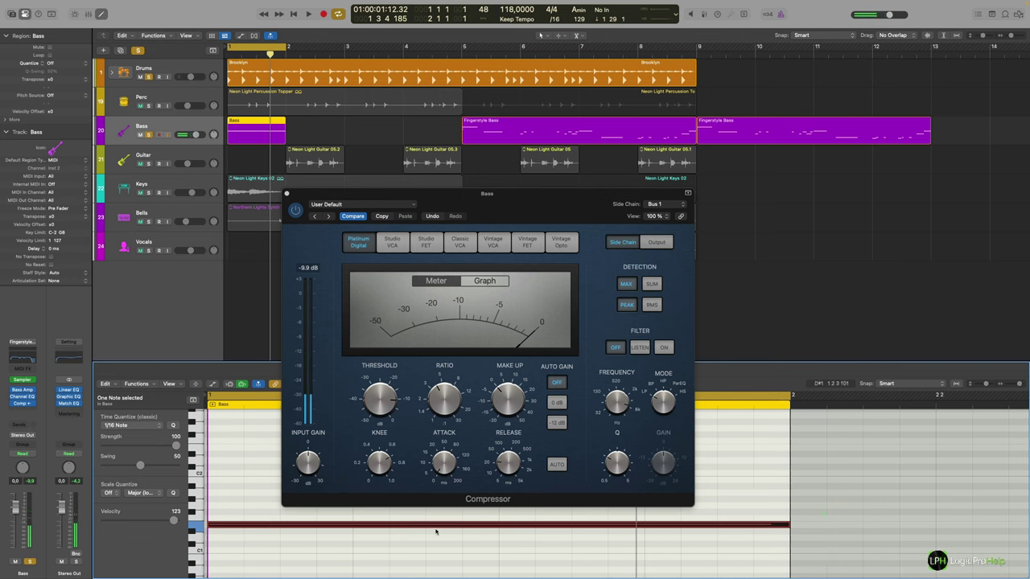
# Lower the Bass Compressor's threshold to -21.0 dB while the one-bar loop plays
pyautogui.moveTo(380, 398); pyautogui.dragTo(379, 430)
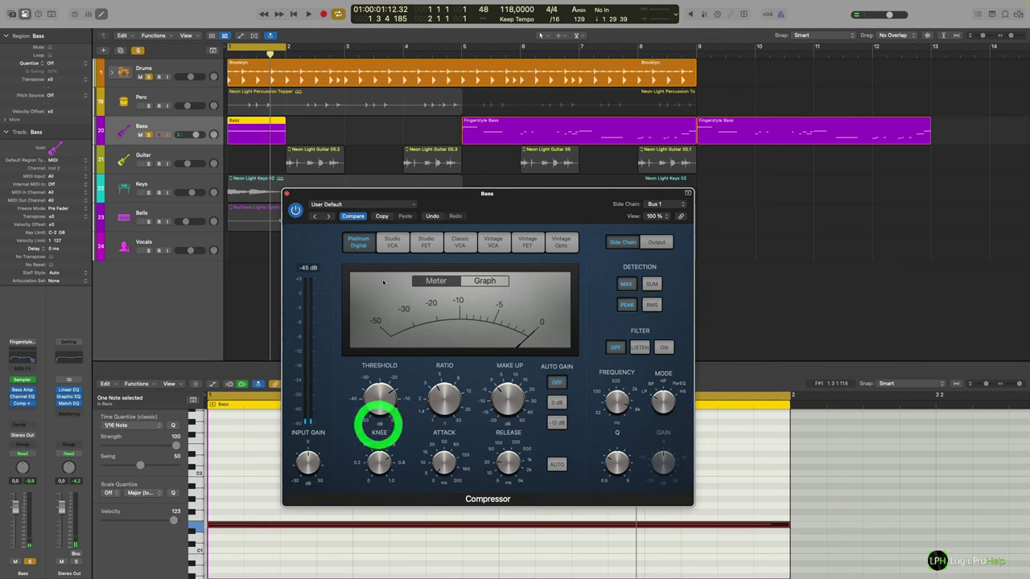
pyautogui.press('space')
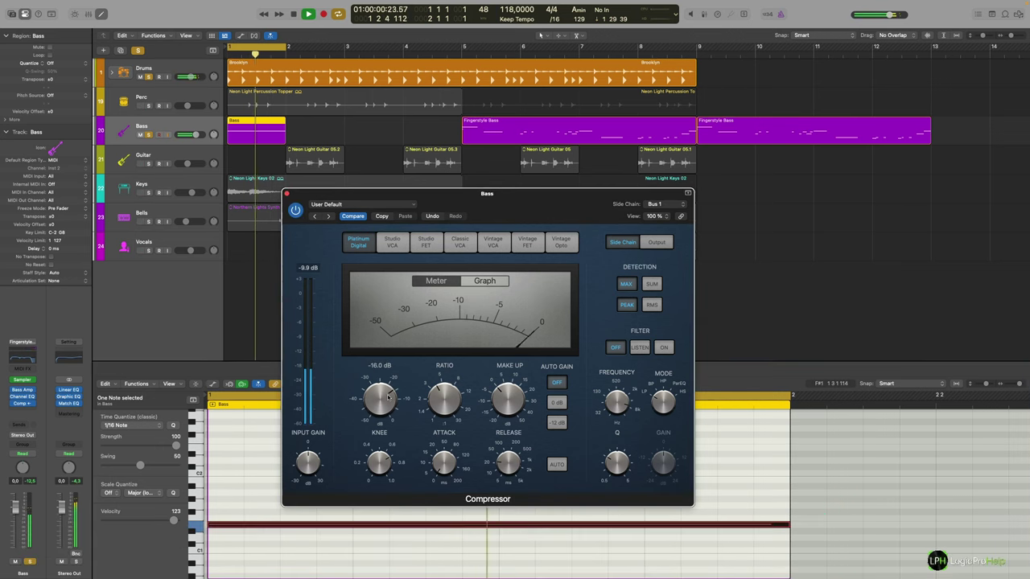
pyautogui.moveTo(387, 397); pyautogui.dragTo(384, 407)
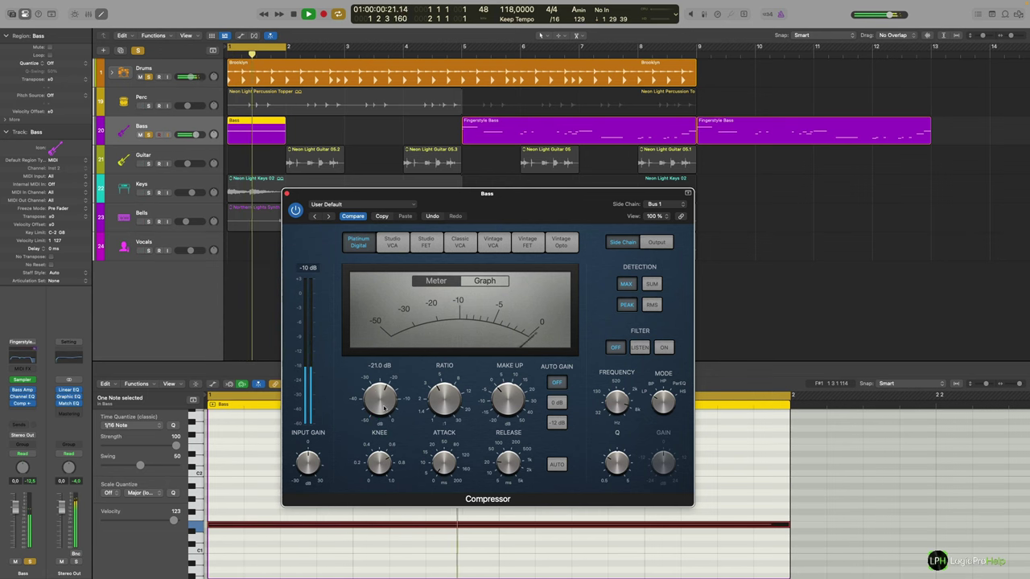
pyautogui.press('space')
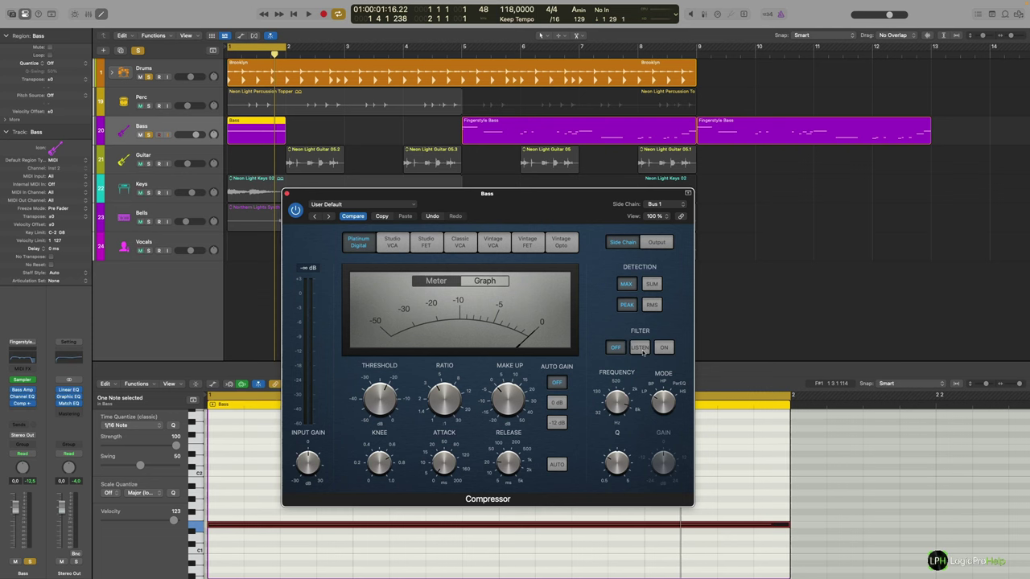
# Turn on the Compressor's side-chain filter and adjust its frequency
pyautogui.click(663, 347)
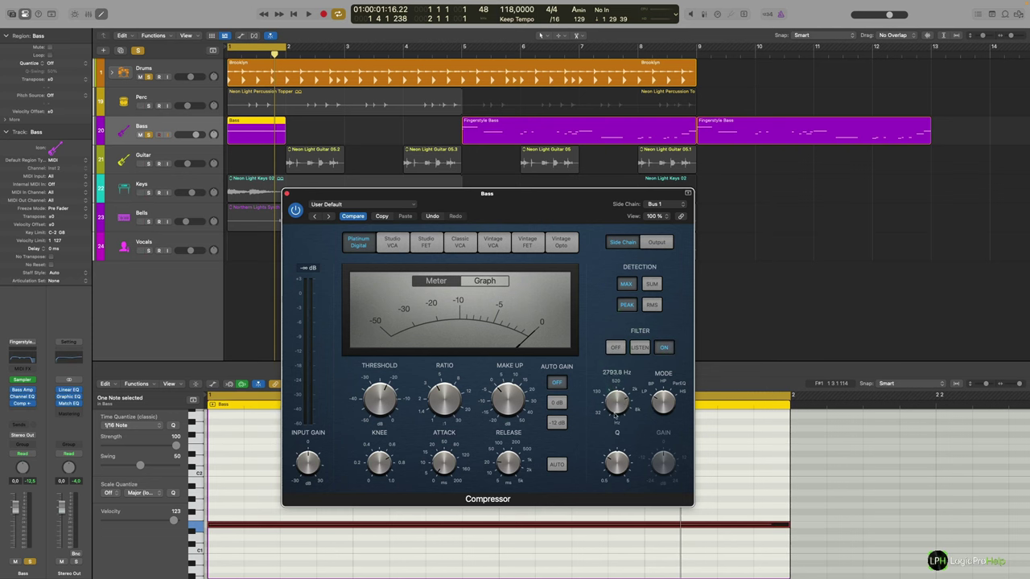
pyautogui.click(617, 419)
pyautogui.moveTo(616, 419); pyautogui.dragTo(616, 409)
pyautogui.click(616, 407)
# Select the Drums track with its Brooklyn region, and check the side-chain source of the Bass Compressor
pyautogui.click(260, 71)
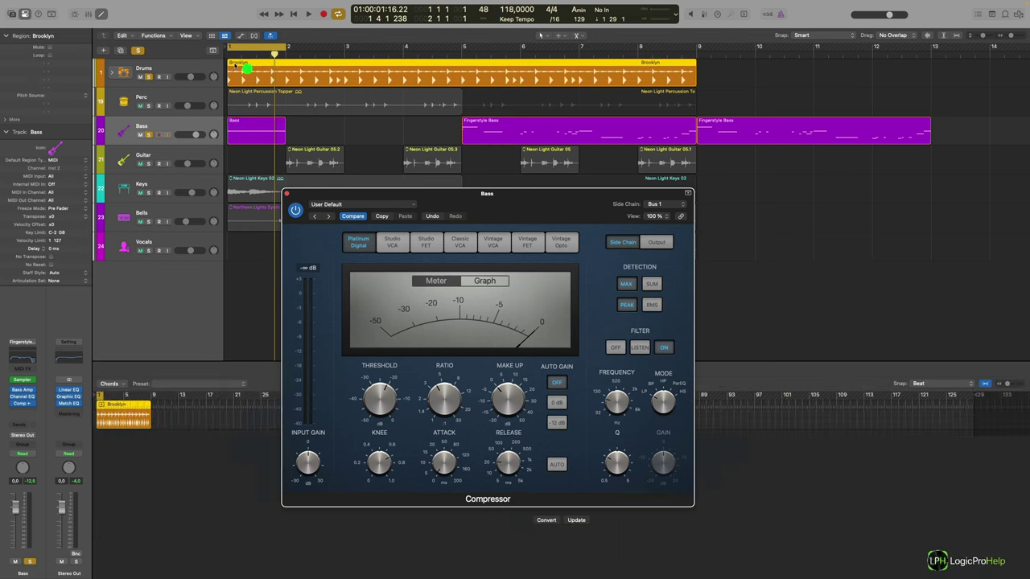
pyautogui.click(185, 68)
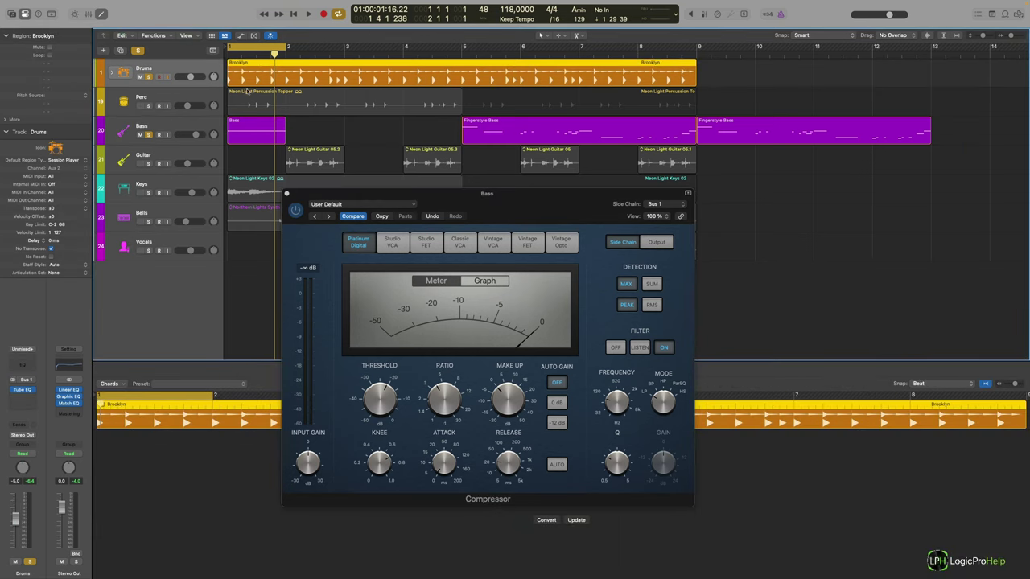
pyautogui.click(649, 203)
pyautogui.click(653, 203)
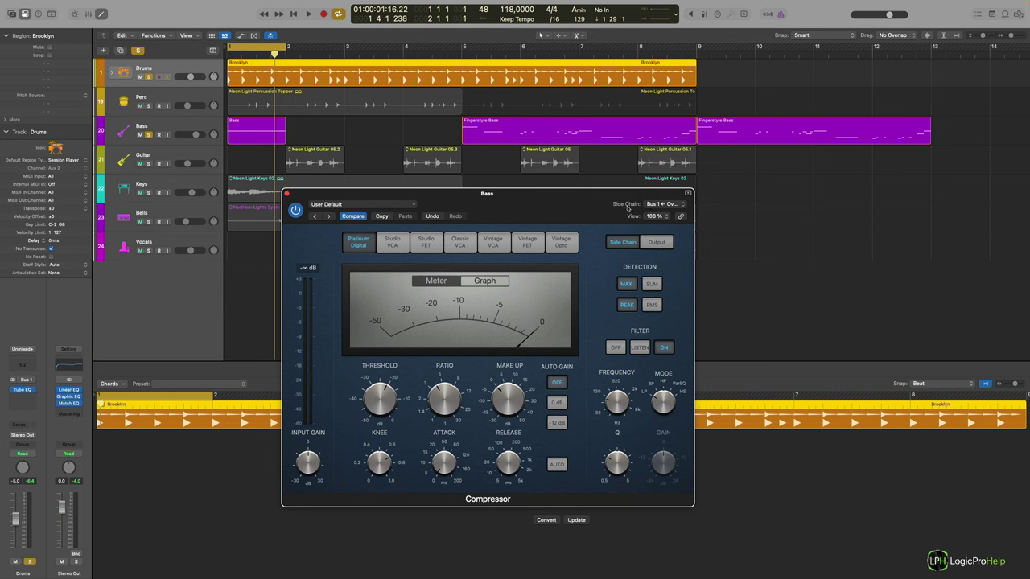
pyautogui.click(467, 205)
pyautogui.moveTo(558, 222); pyautogui.dragTo(526, 222)
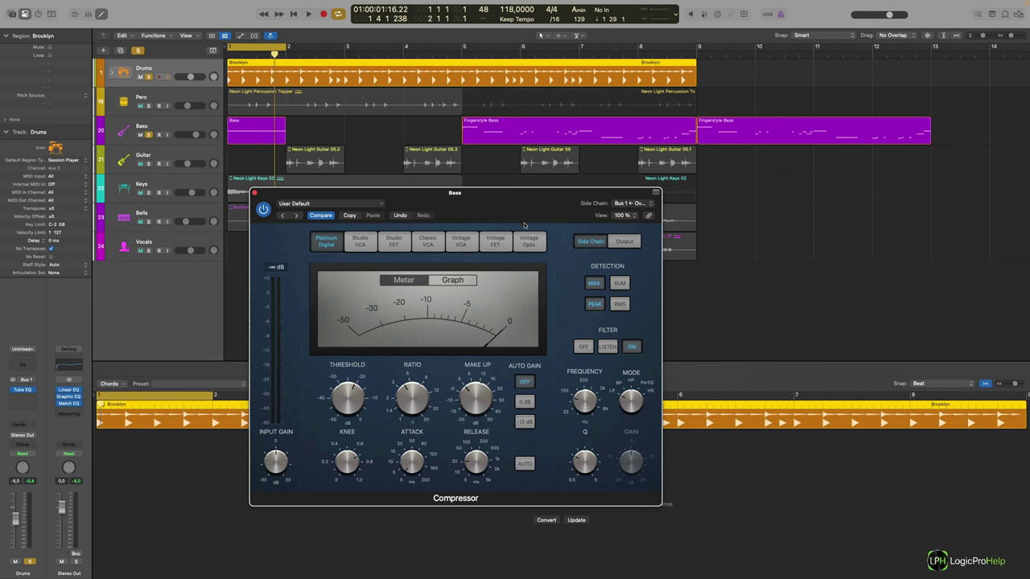
# Set the Compressor's threshold to -14.0 dB during playback, and switch the side-chain filter to Listen
pyautogui.click(596, 304)
pyautogui.moveTo(584, 395)
pyautogui.moveTo(584, 400); pyautogui.dragTo(581, 402)
pyautogui.moveTo(580, 396)
pyautogui.press('space')
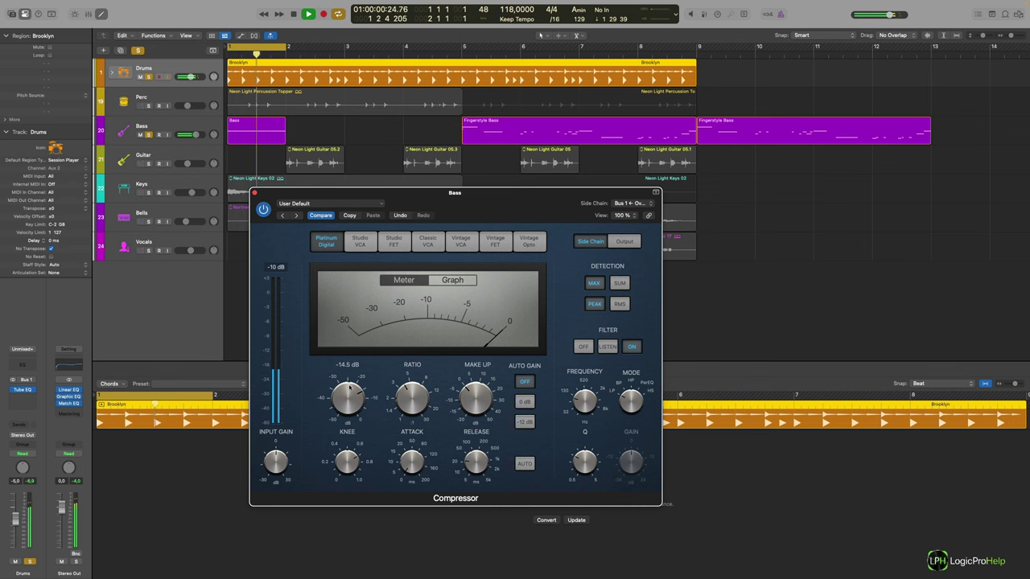
pyautogui.click(350, 387)
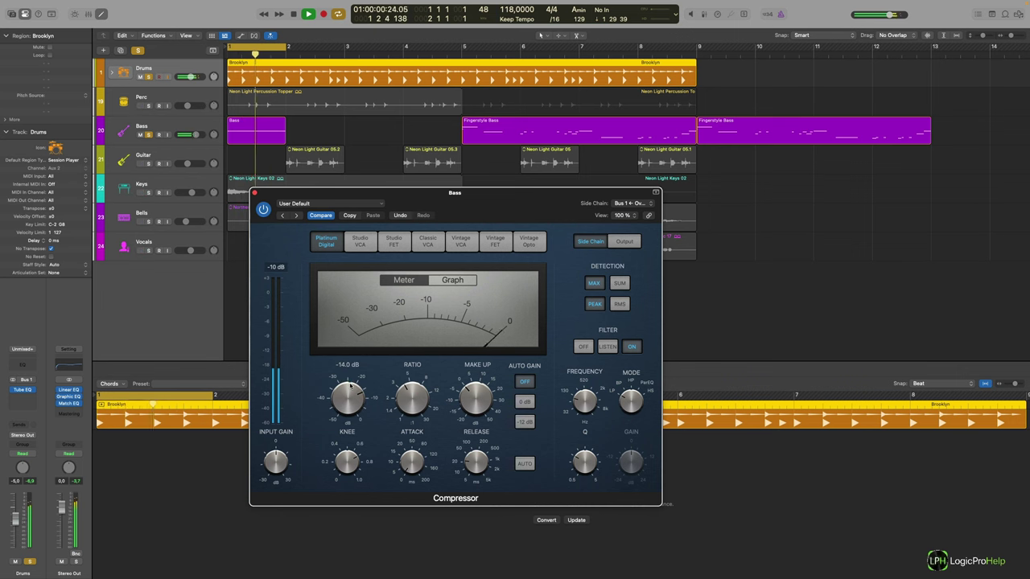
pyautogui.press('space')
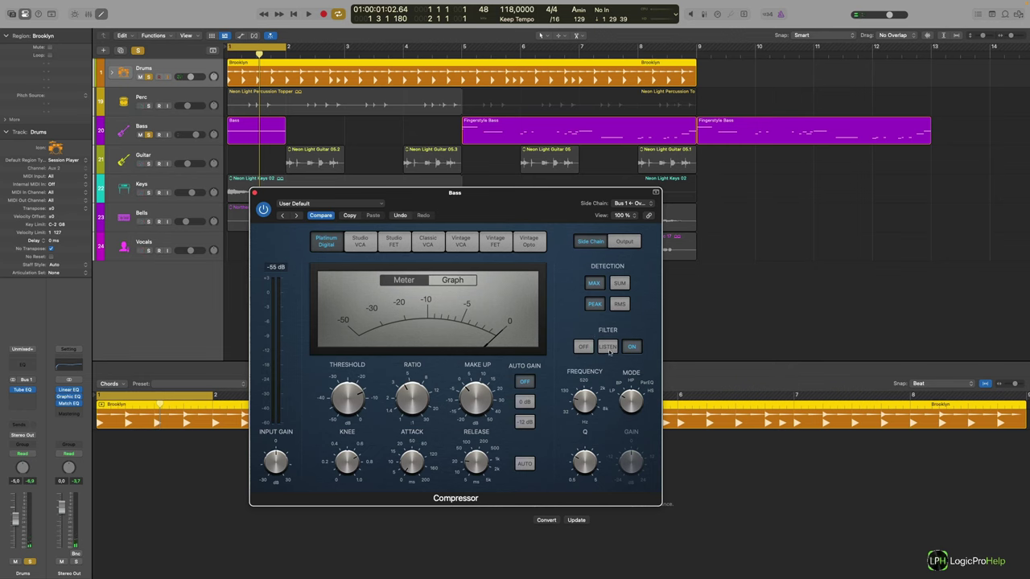
pyautogui.click(609, 351)
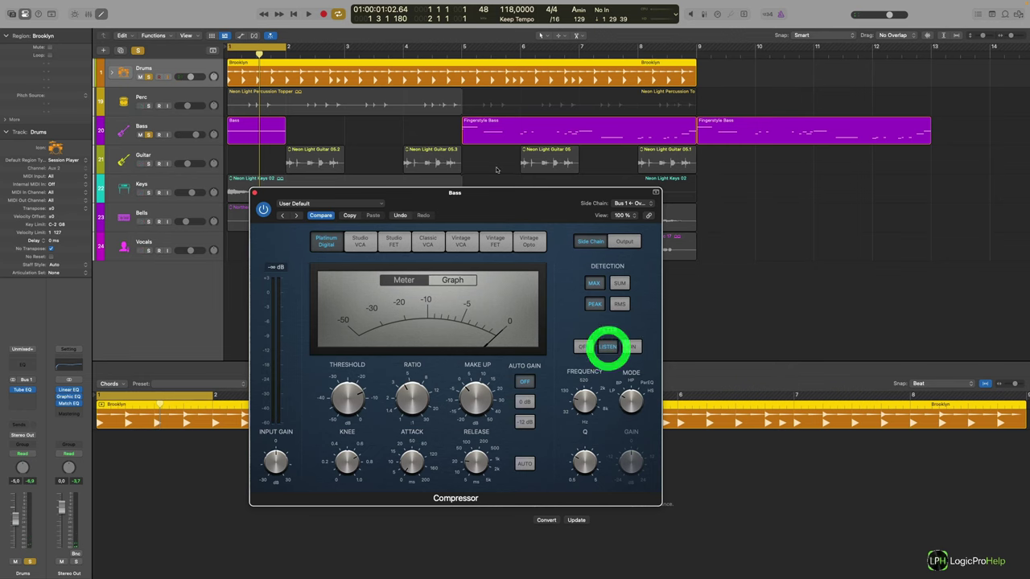
# Select the DRUMS audio track and its DRUMS_1 region, and solo only the Bass track
pyautogui.click(149, 78)
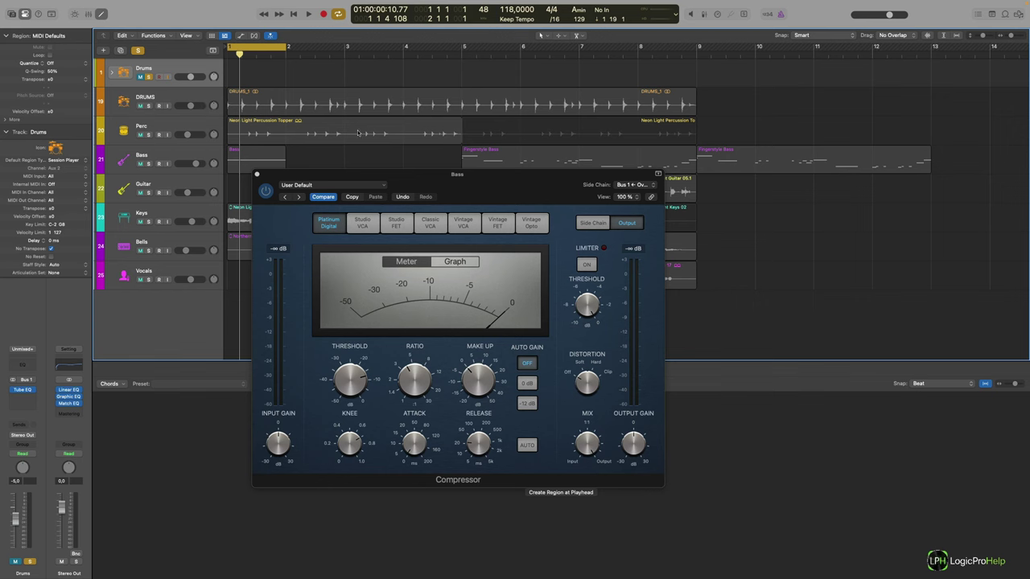
pyautogui.click(167, 96)
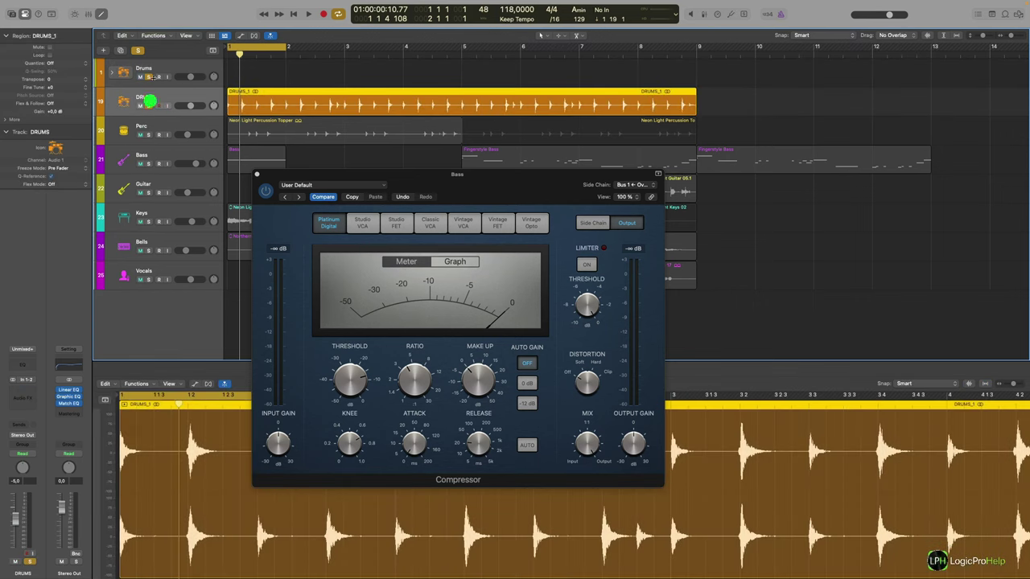
pyautogui.click(144, 105)
pyautogui.click(404, 107)
pyautogui.keyDown('alt'); pyautogui.click(149, 162); pyautogui.keyUp('alt')
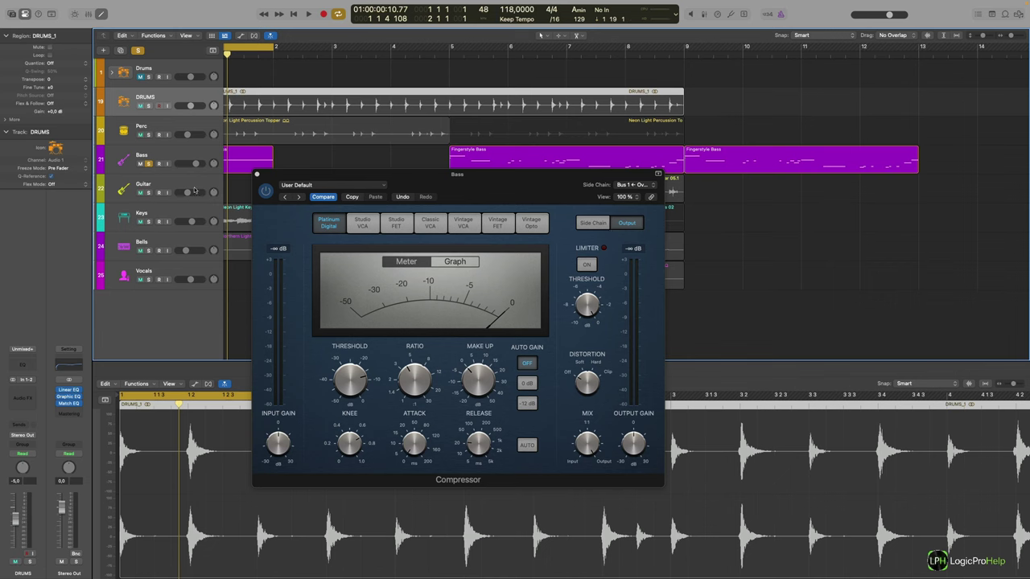
# Set the side-chain source of the Bass track's Compressor to DRUMS (Audio 1)
pyautogui.click(176, 155)
pyautogui.click(633, 184)
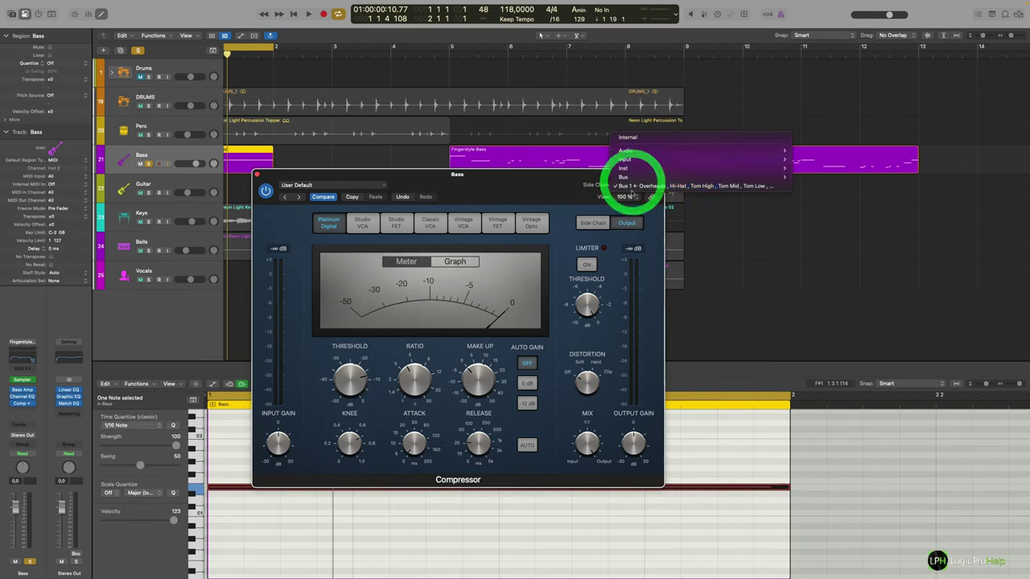
pyautogui.moveTo(634, 152)
pyautogui.click(808, 151)
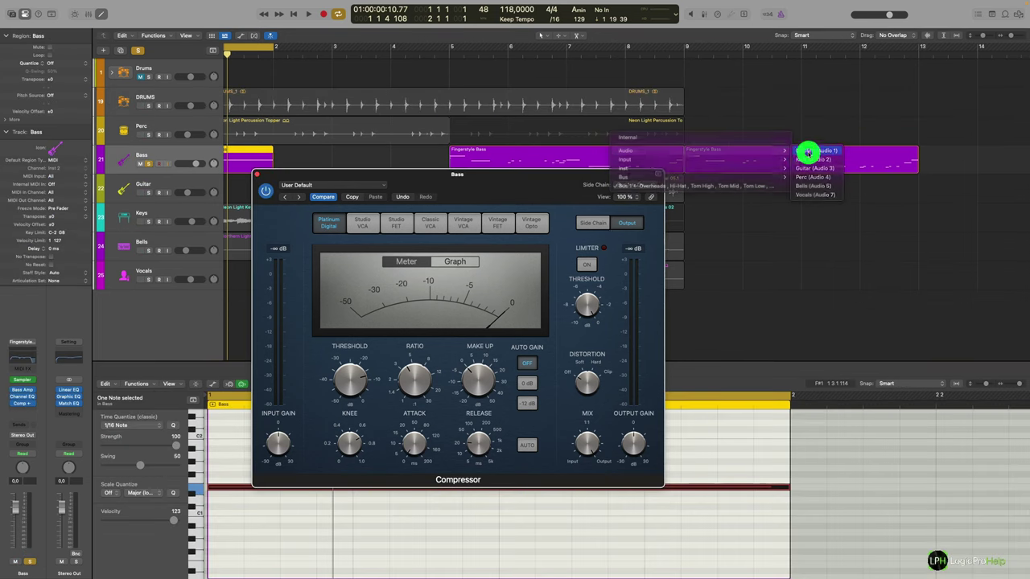
# Play the DRUMS audio track soloed on its own, and return the exclusive solo to the Bass track
pyautogui.keyDown('alt'); pyautogui.click(151, 102); pyautogui.keyUp('alt')
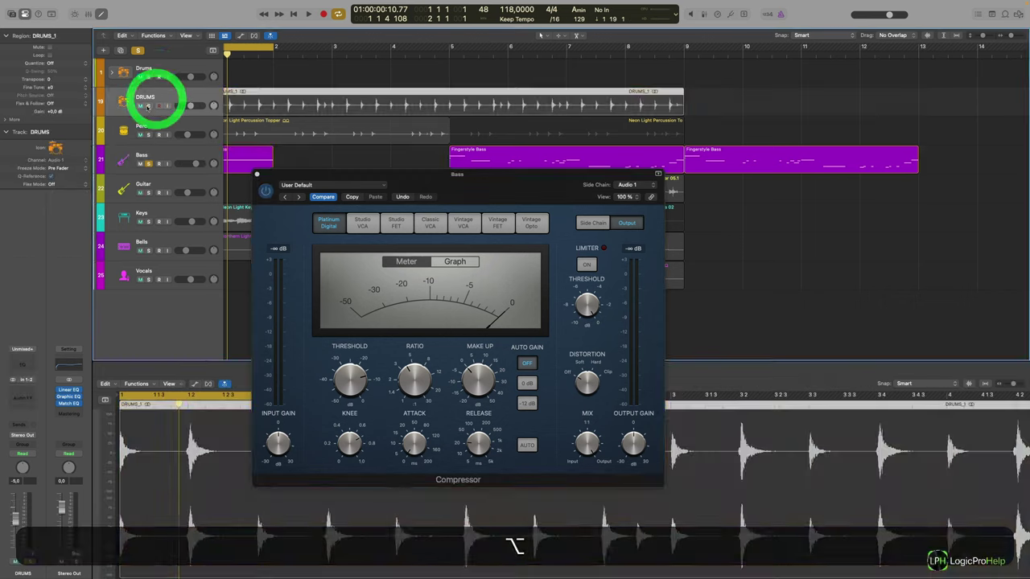
pyautogui.press('space')
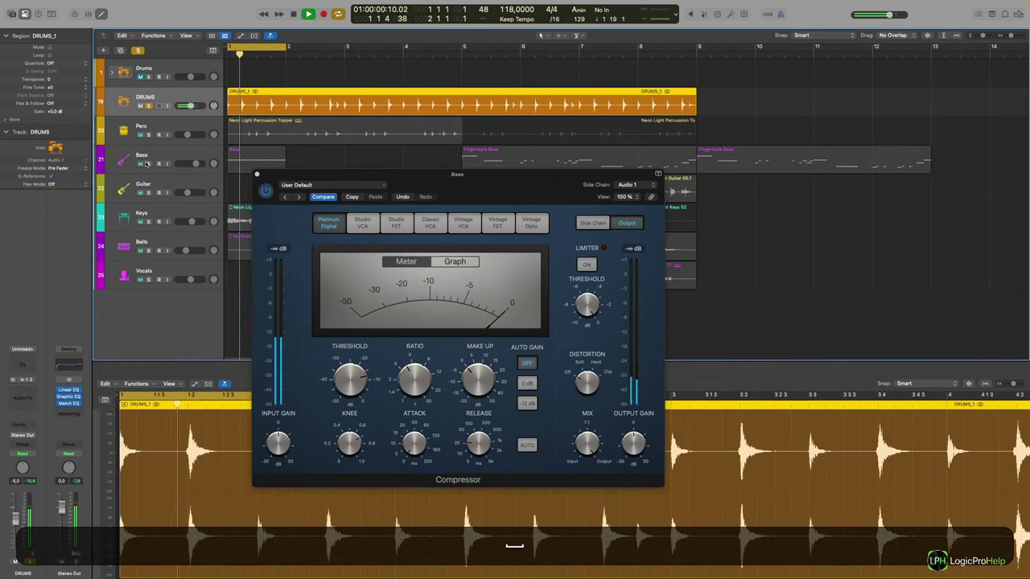
pyautogui.press('space')
pyautogui.keyDown('alt'); pyautogui.click(151, 160); pyautogui.keyUp('alt')
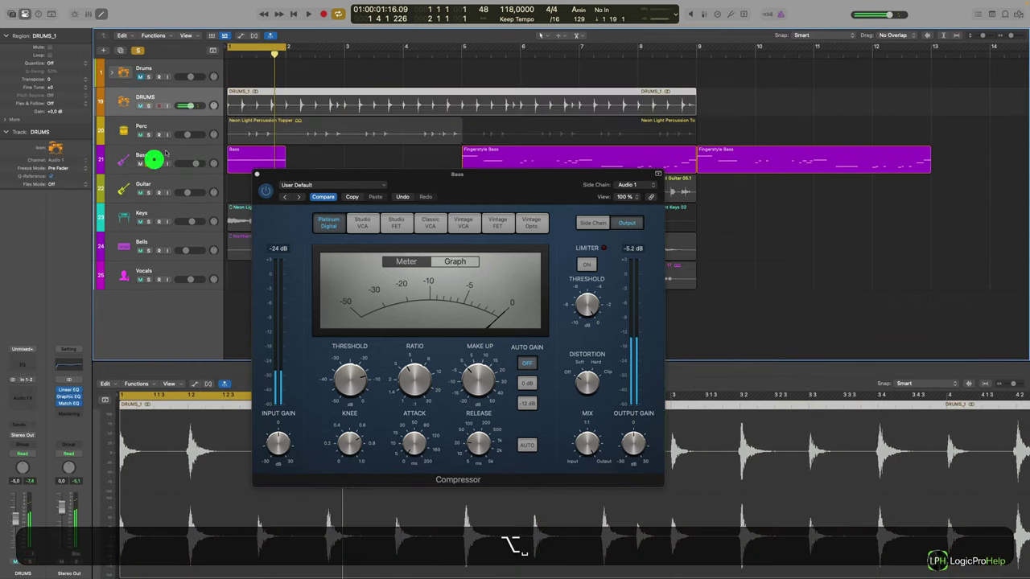
# Show the Compressor's side-chain settings with the filter on Listen, and check the selected side-chain source
pyautogui.moveTo(565, 224); pyautogui.dragTo(515, 191)
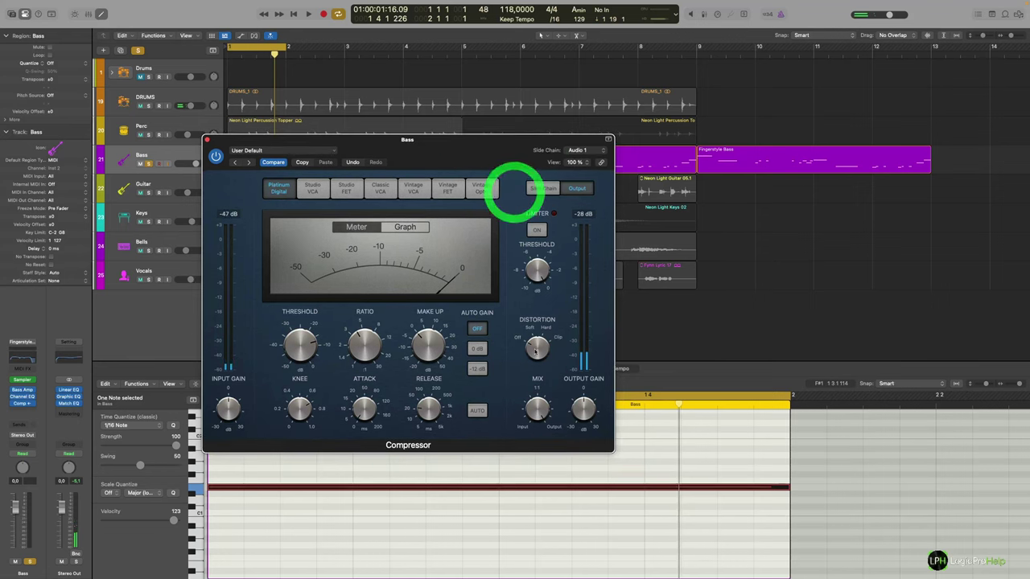
pyautogui.click(544, 188)
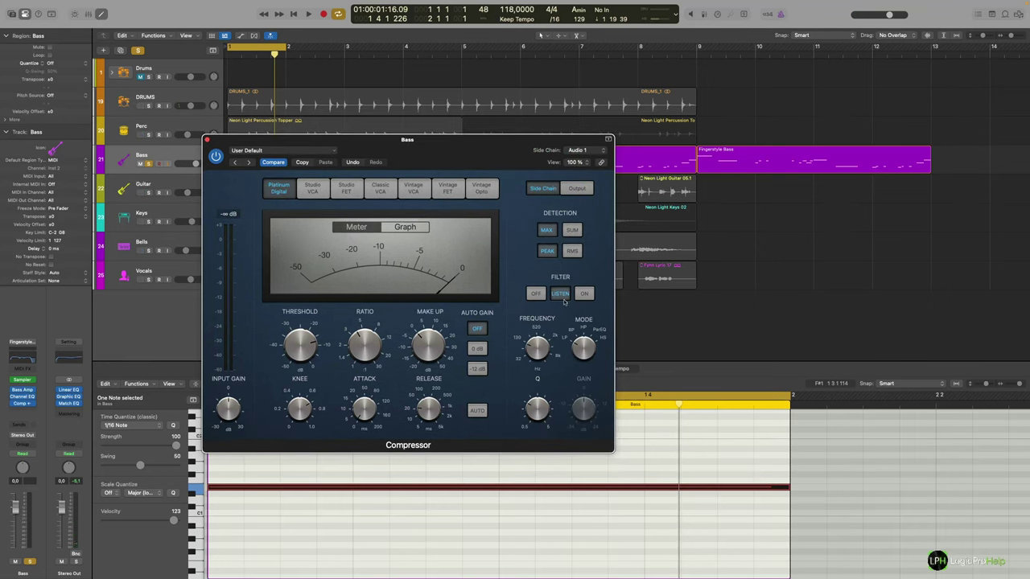
pyautogui.click(551, 296)
pyautogui.click(584, 295)
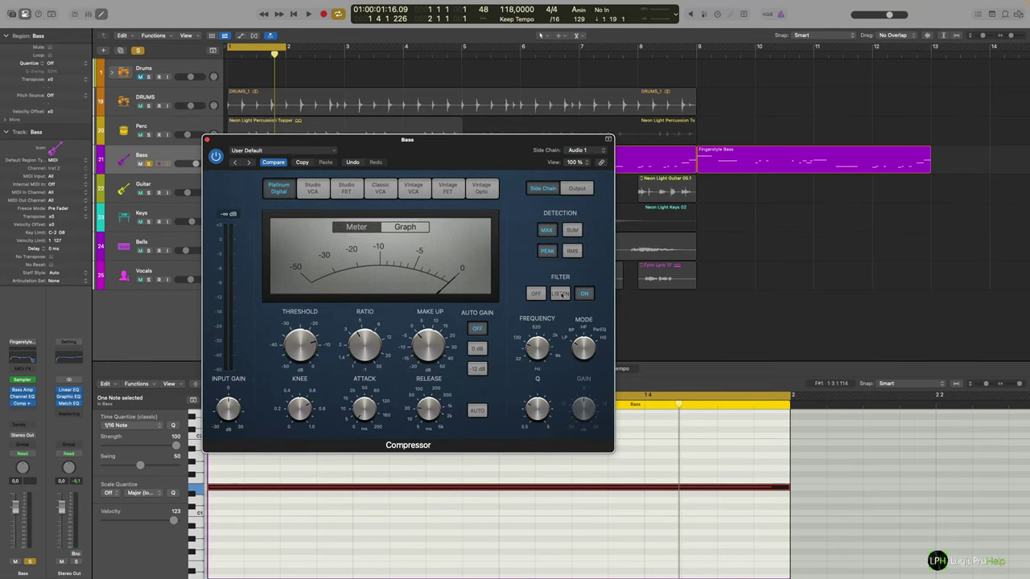
pyautogui.click(560, 293)
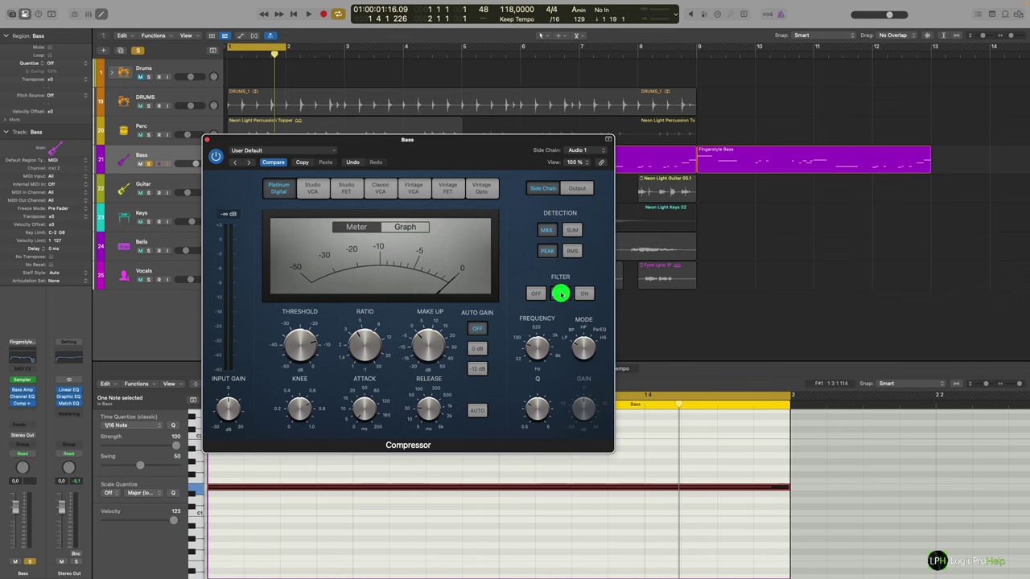
pyautogui.click(577, 151)
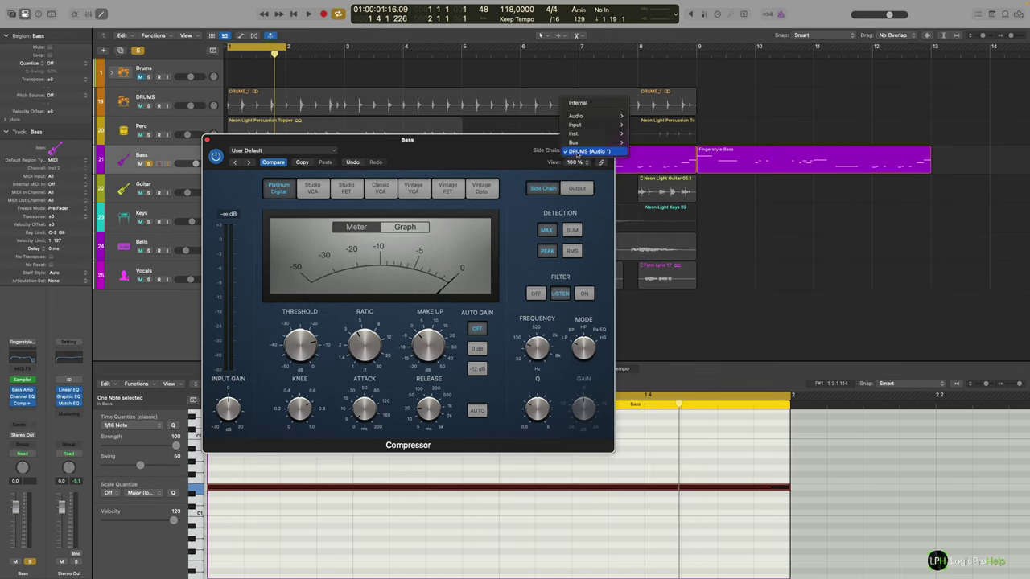
pyautogui.click(516, 150)
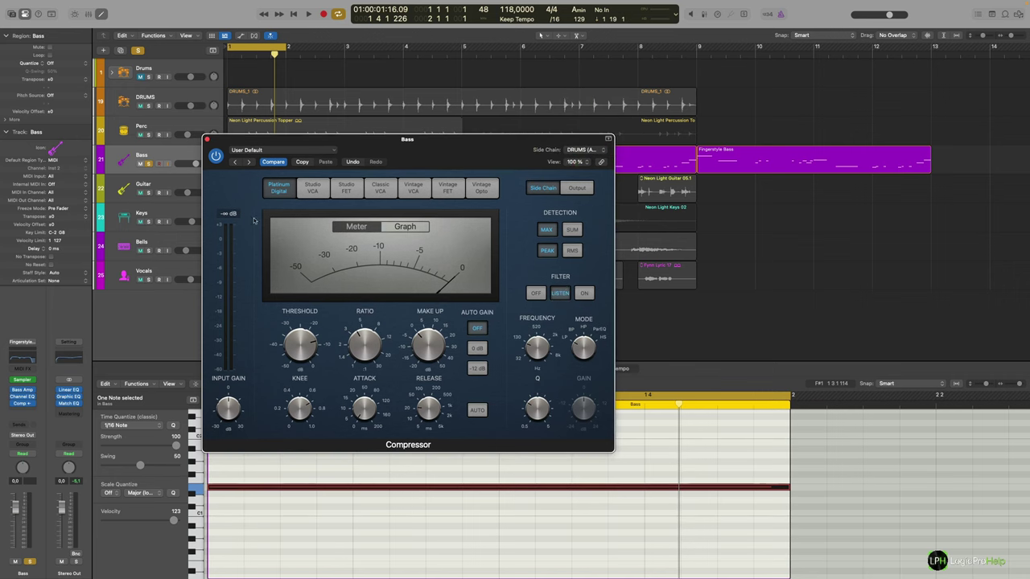
# Sweep the side-chain filter frequency up to about 6270 Hz while the soloed Bass track plays
pyautogui.press('space')
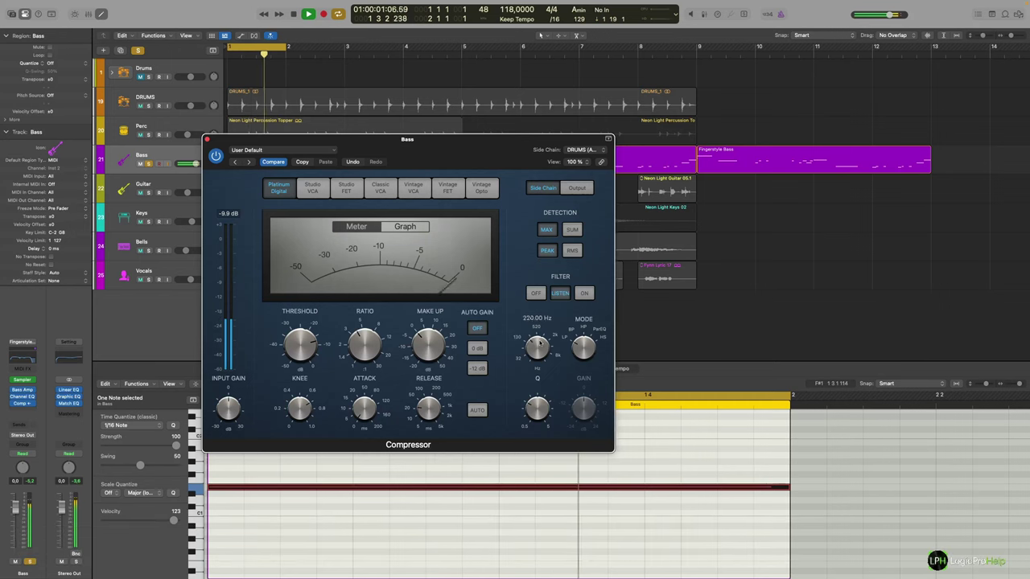
pyautogui.moveTo(541, 325)
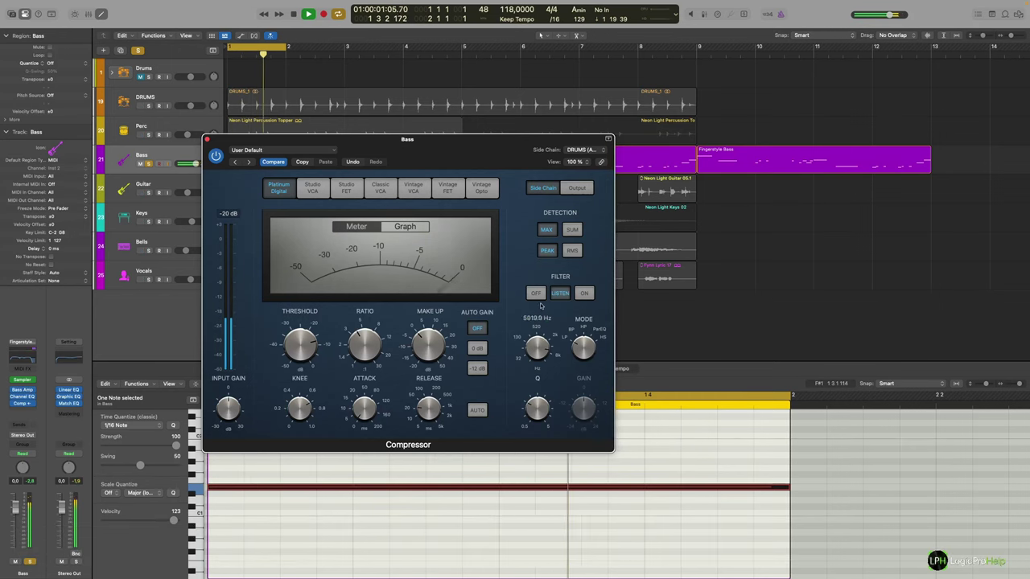
pyautogui.press('space')
pyautogui.moveTo(539, 318); pyautogui.dragTo(560, 298)
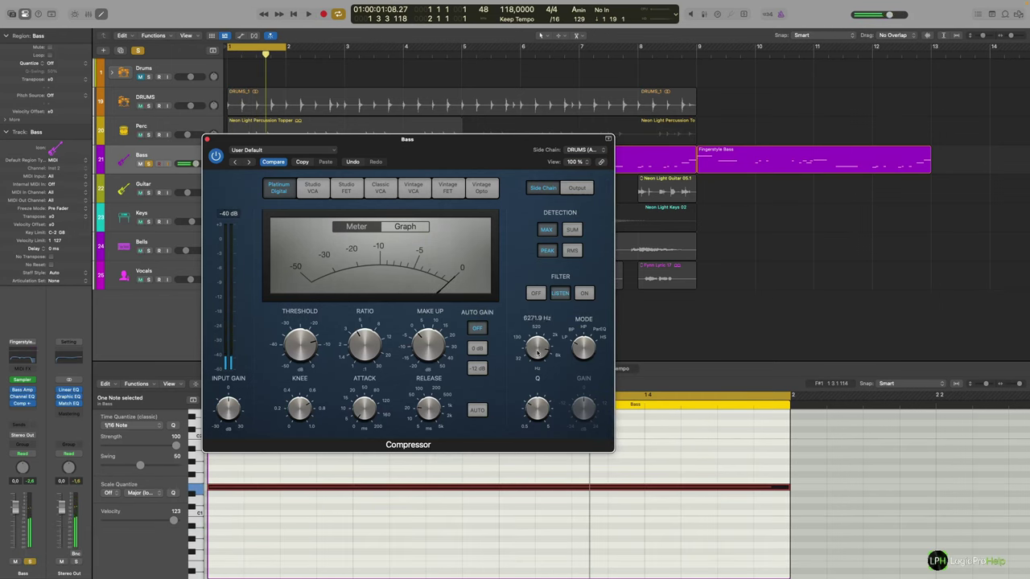
pyautogui.moveTo(539, 346); pyautogui.dragTo(595, 359)
# Try a side-chain filter mode with adjustable gain, and switch the mode back
pyautogui.click(584, 344)
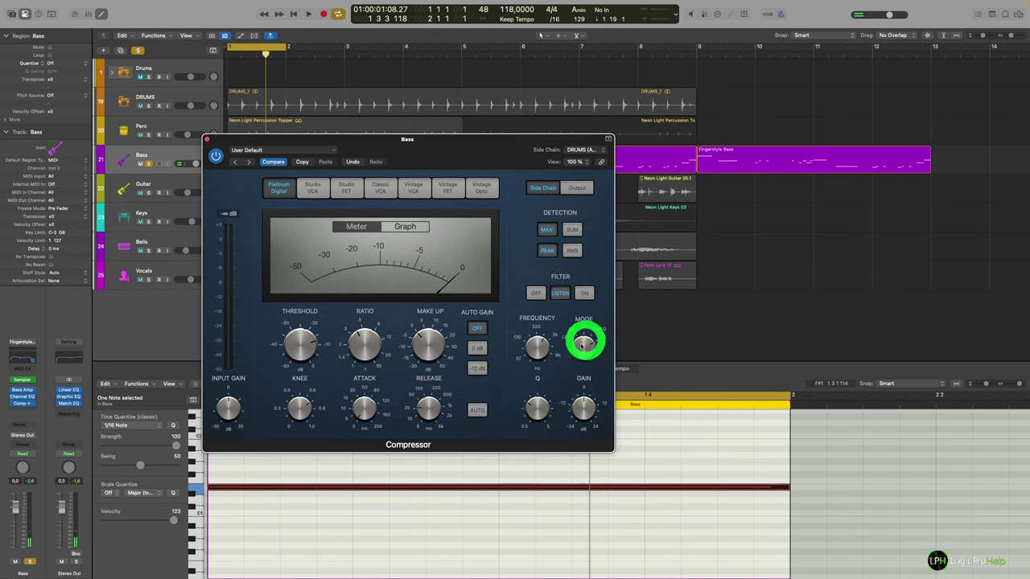
pyautogui.click(585, 339)
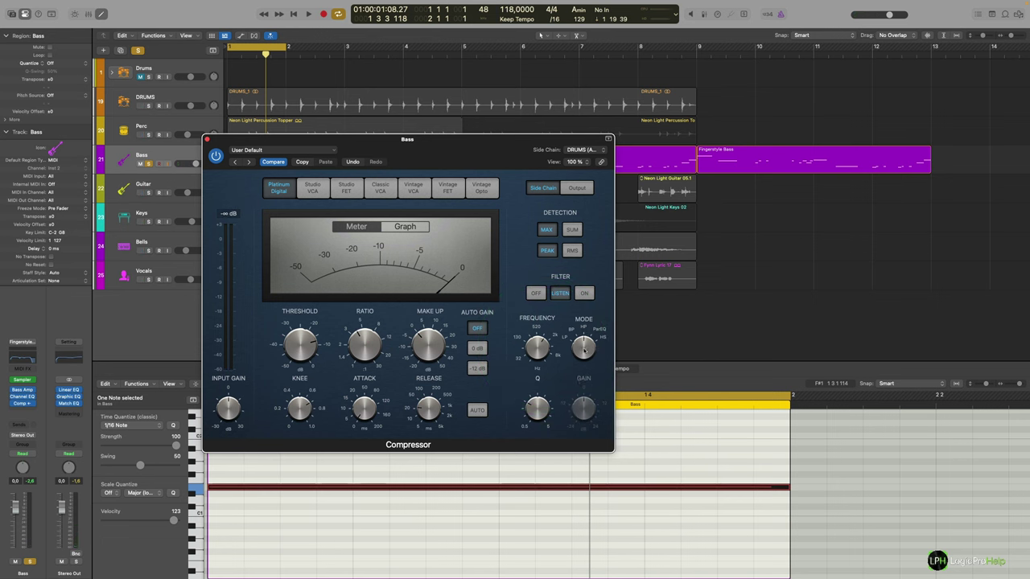
pyautogui.click(567, 343)
# Play the loop with the filter on Listen, and lower the side-chain filter frequency to about 77.8 Hz
pyautogui.moveTo(539, 344); pyautogui.dragTo(554, 312)
pyautogui.moveTo(370, 140); pyautogui.dragTo(407, 193)
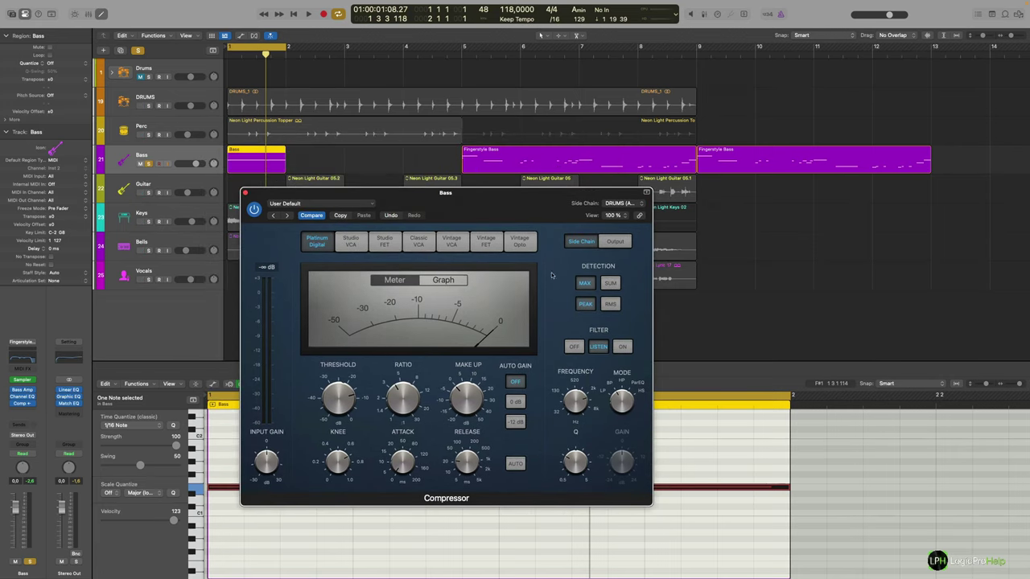
pyautogui.press('space')
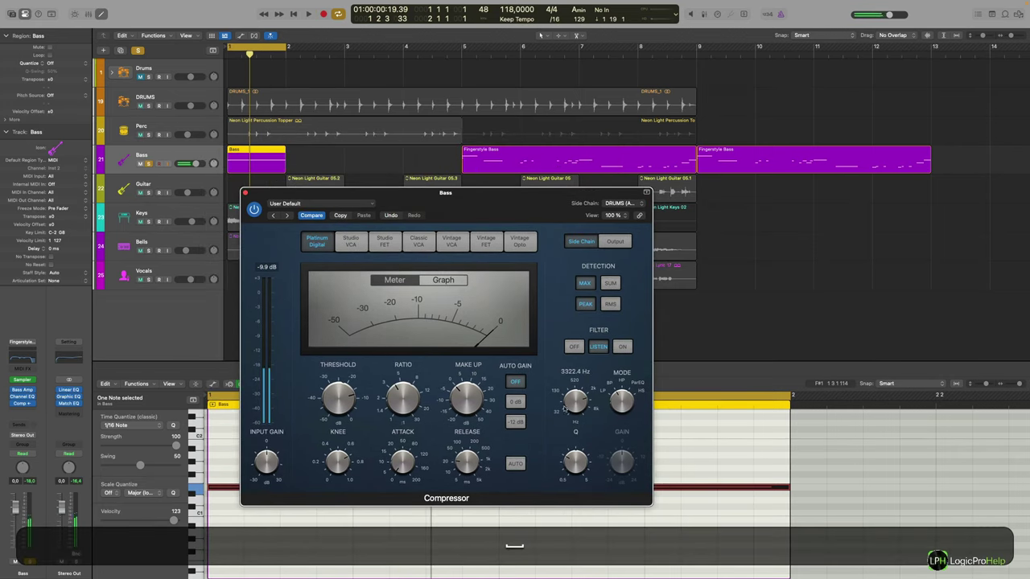
pyautogui.moveTo(576, 400)
pyautogui.mouseDown()
pyautogui.moveTo(569, 434)
pyautogui.moveTo(577, 394)
pyautogui.moveTo(569, 417)
pyautogui.mouseUp()
pyautogui.click(600, 430)
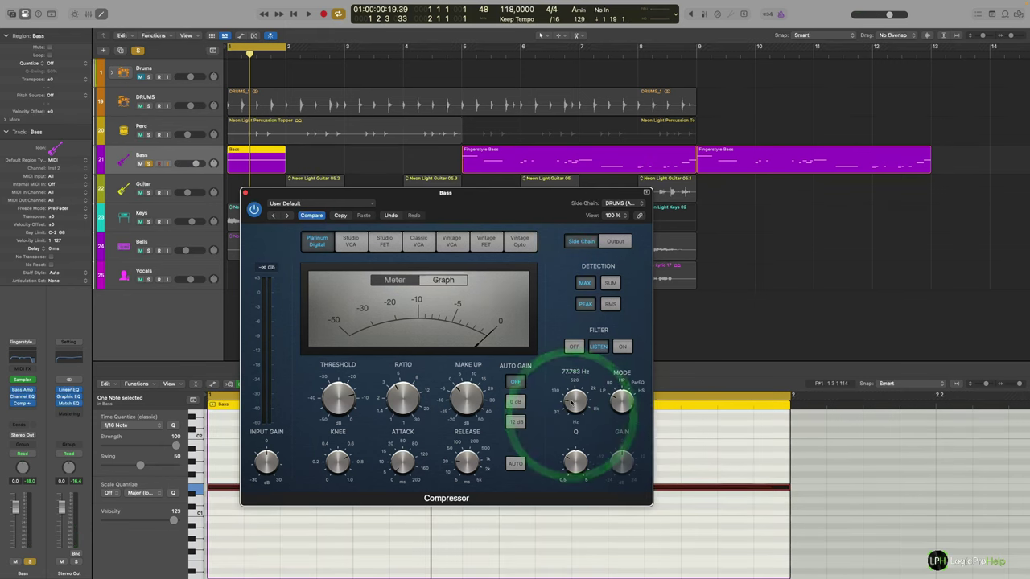
# Play the soloed Bass loop with the side-chain filter on Listen, and set the filter to On
pyautogui.press('space')
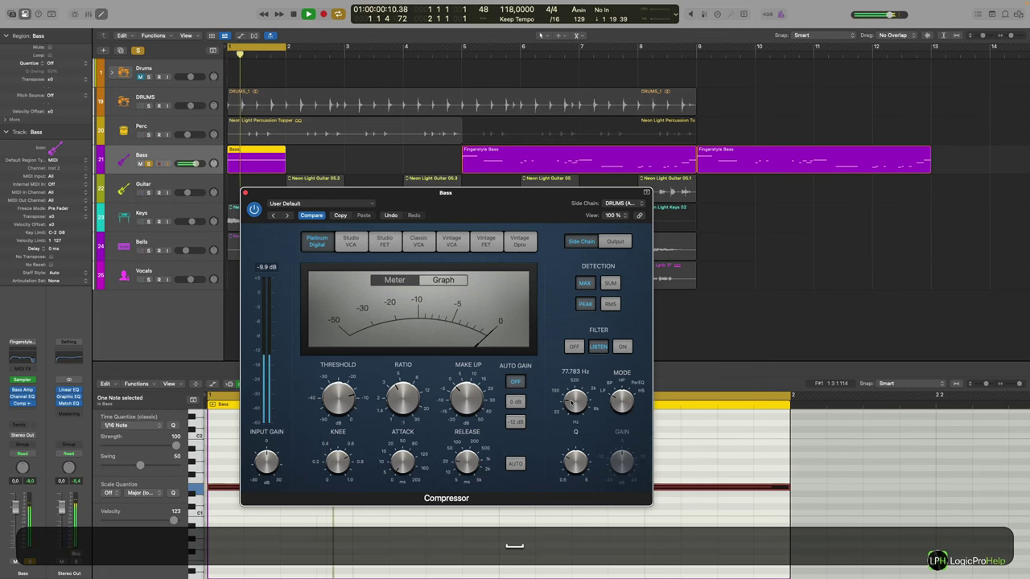
pyautogui.press('space')
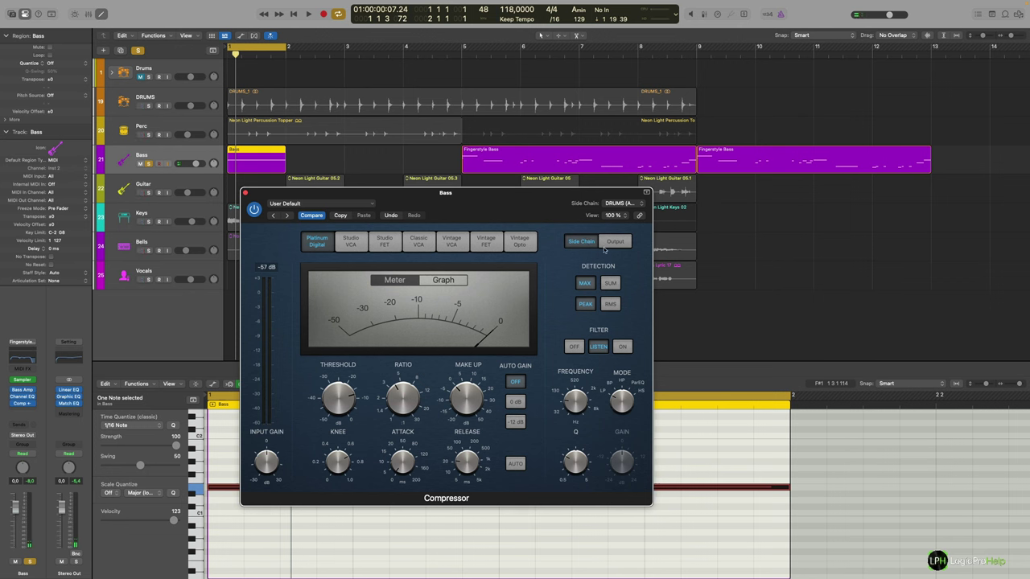
pyautogui.click(573, 345)
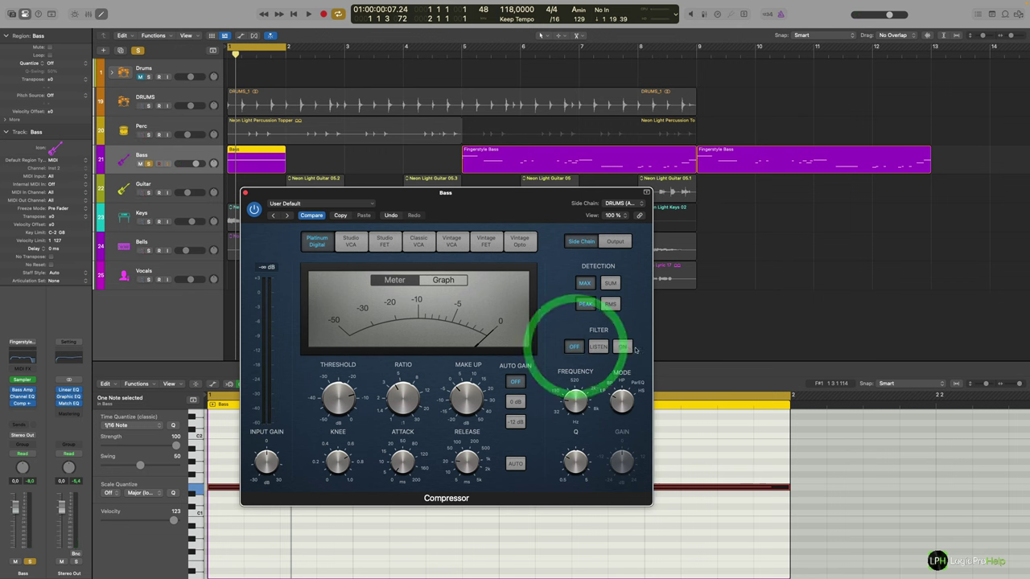
pyautogui.click(624, 346)
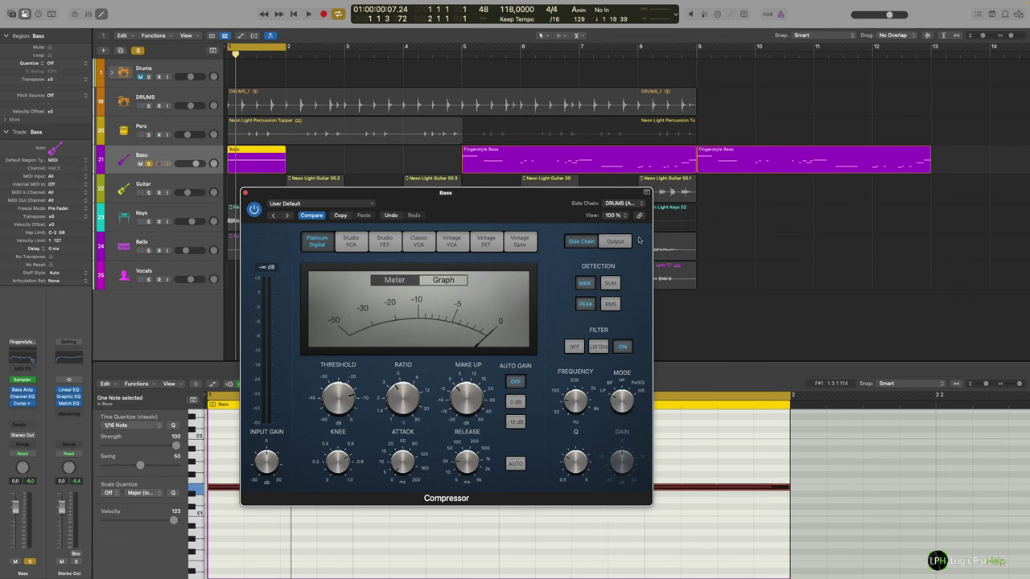
# Play the loop with the side-chain filter on, and take the Bass track out of solo
pyautogui.press('space')
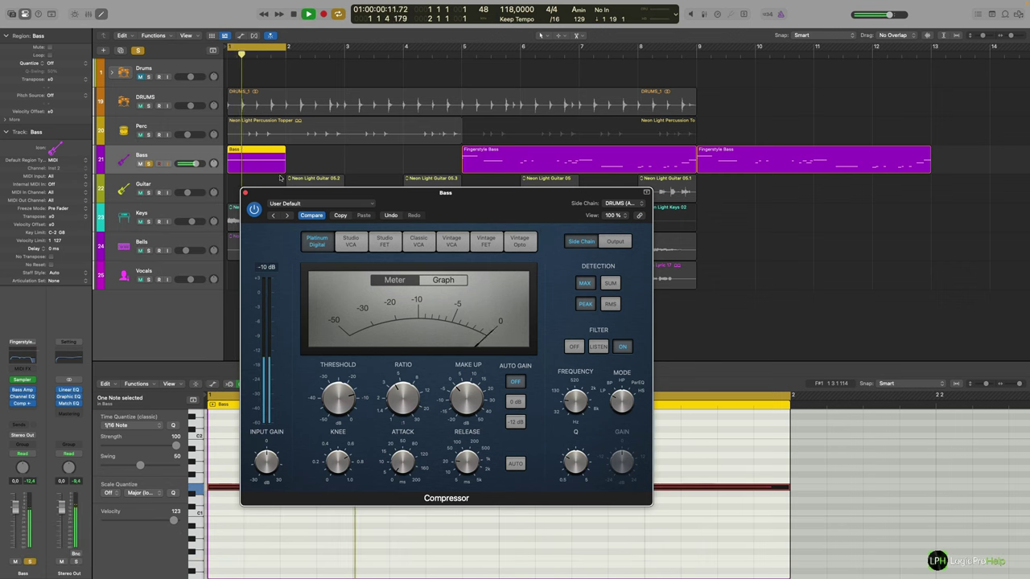
pyautogui.click(148, 163)
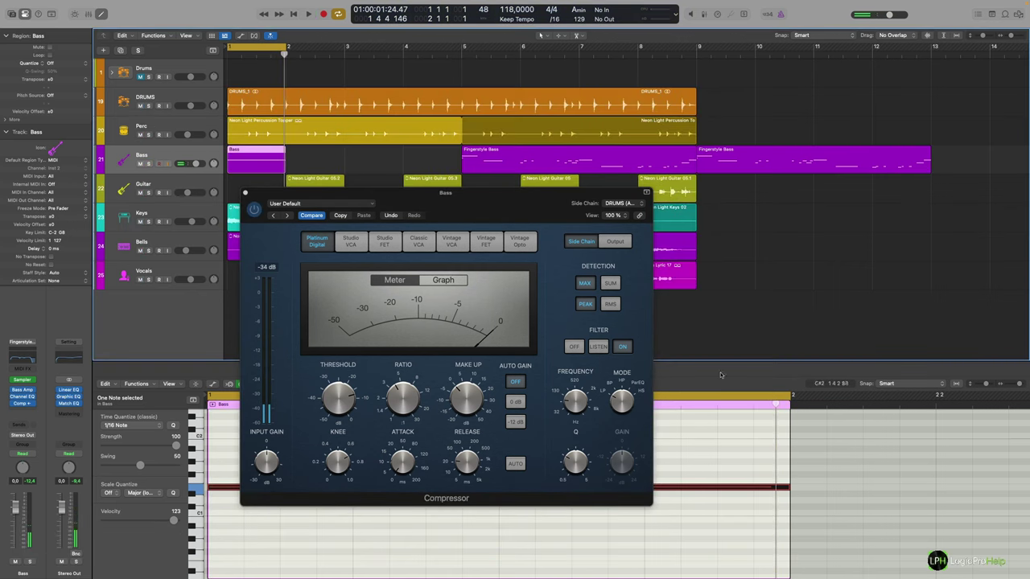
pyautogui.moveTo(545, 216); pyautogui.dragTo(519, 207)
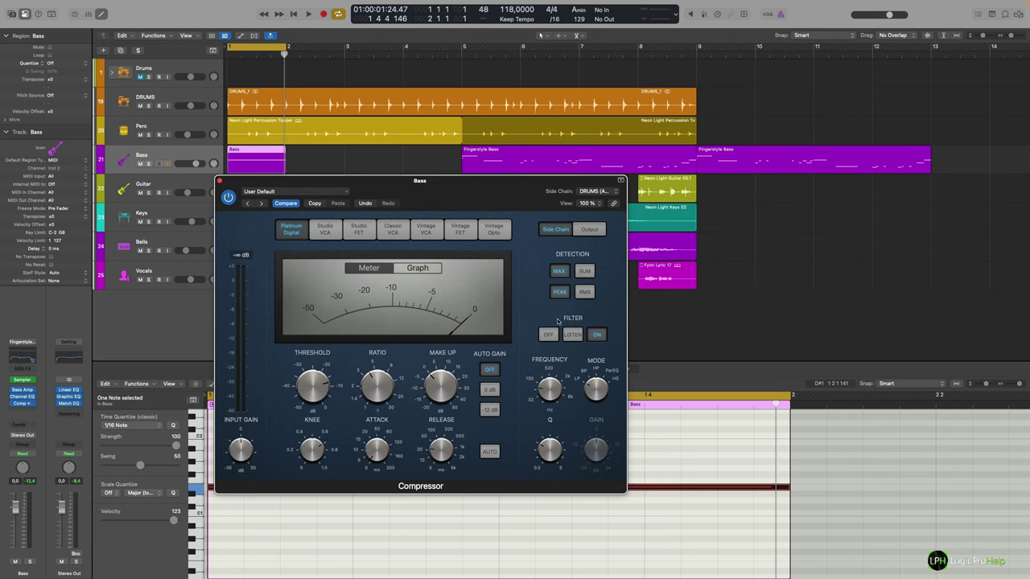
# Add a send to Bus 12 on the DRUMS track's channel strip and raise its send level
pyautogui.click(165, 102)
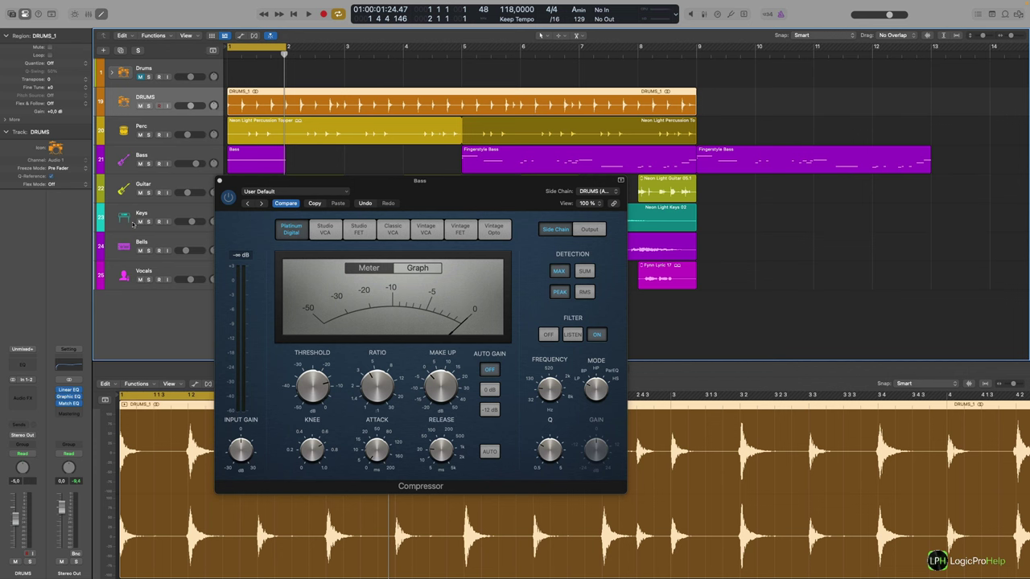
pyautogui.click(18, 424)
pyautogui.click(34, 437)
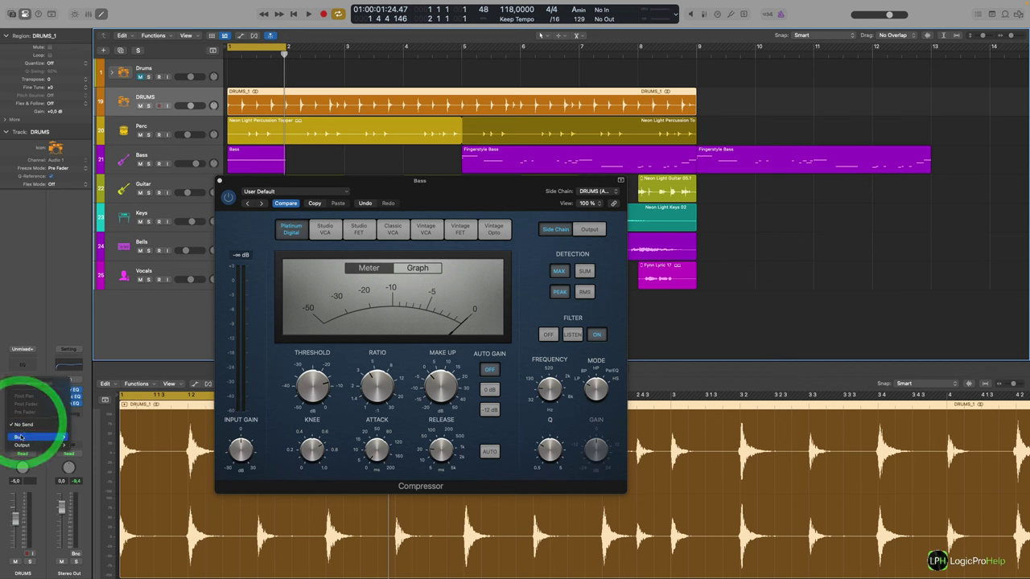
pyautogui.click(87, 351)
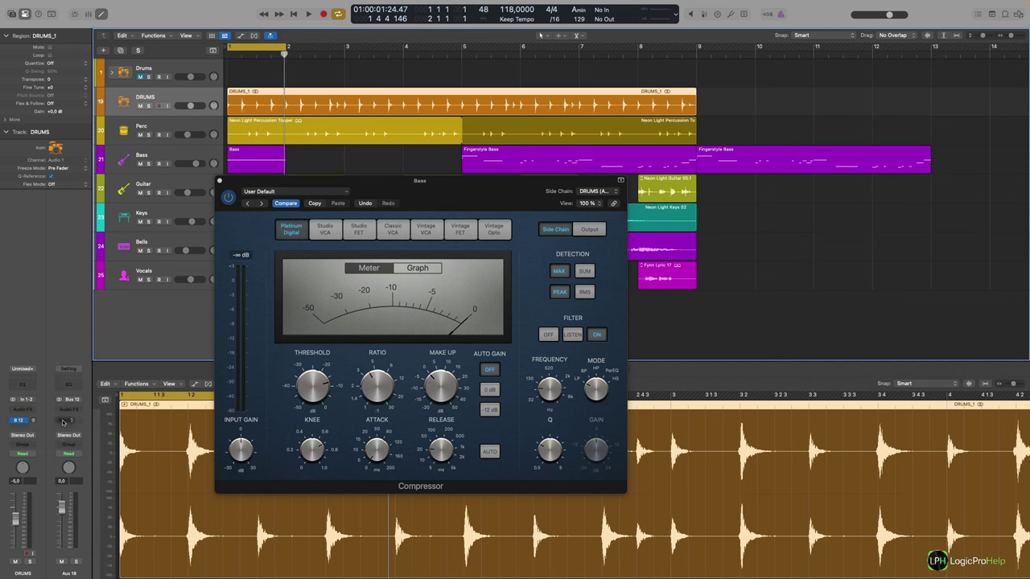
pyautogui.moveTo(33, 420); pyautogui.dragTo(38, 369)
# Insert a Channel EQ on the Bus 12 aux and enable its high-cut filter, lowering the cutoff to the low end
pyautogui.click(69, 376)
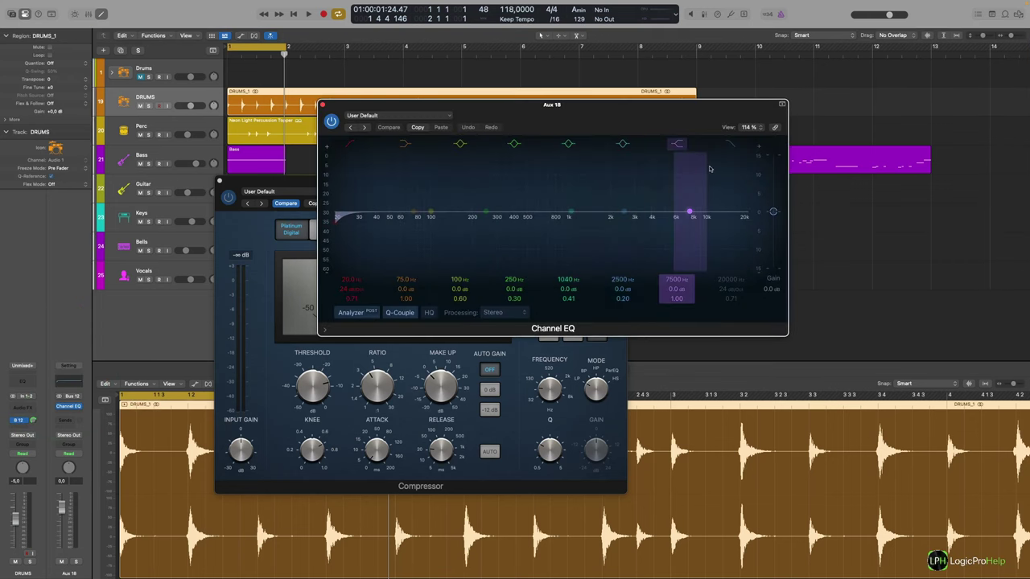
pyautogui.click(734, 152)
pyautogui.moveTo(744, 215)
pyautogui.mouseDown()
pyautogui.moveTo(575, 245)
pyautogui.moveTo(381, 249)
pyautogui.mouseUp()
pyautogui.click(323, 105)
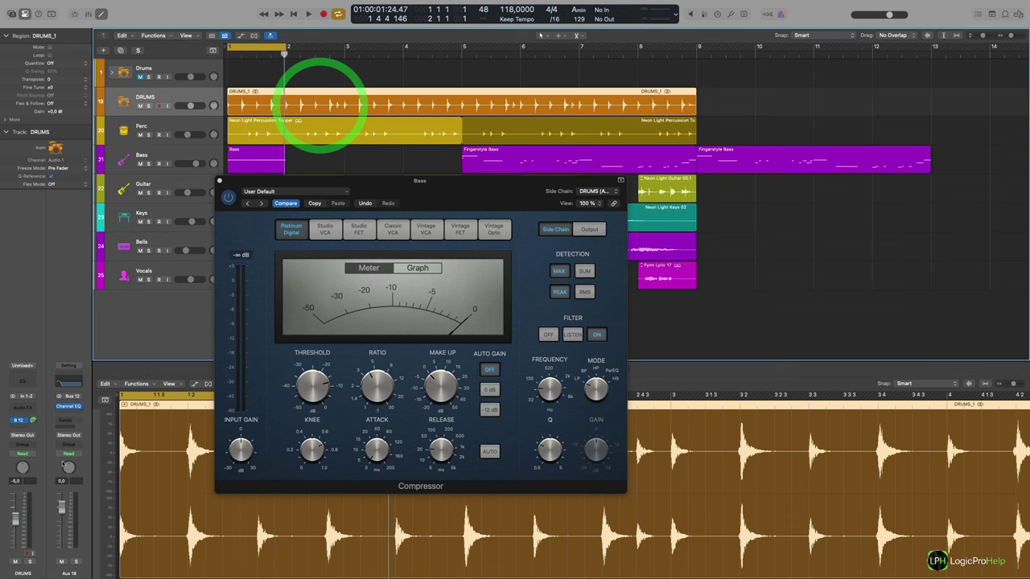
# Rename the Bus 12 aux channel SC and set its output to No Output
pyautogui.doubleClick(69, 574)
pyautogui.write('SC')
pyautogui.hotkey('shift', 'Return')
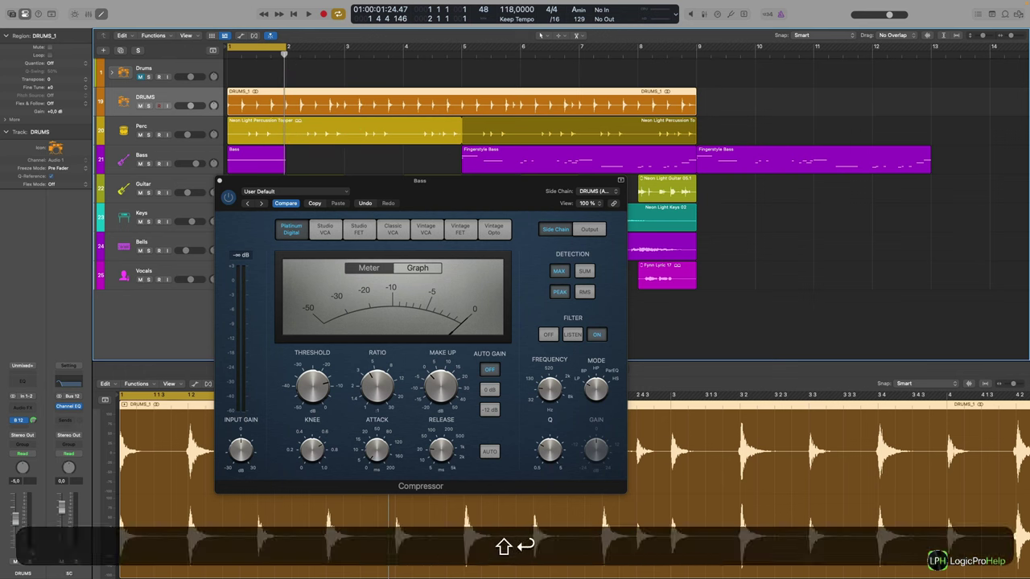
pyautogui.click(68, 436)
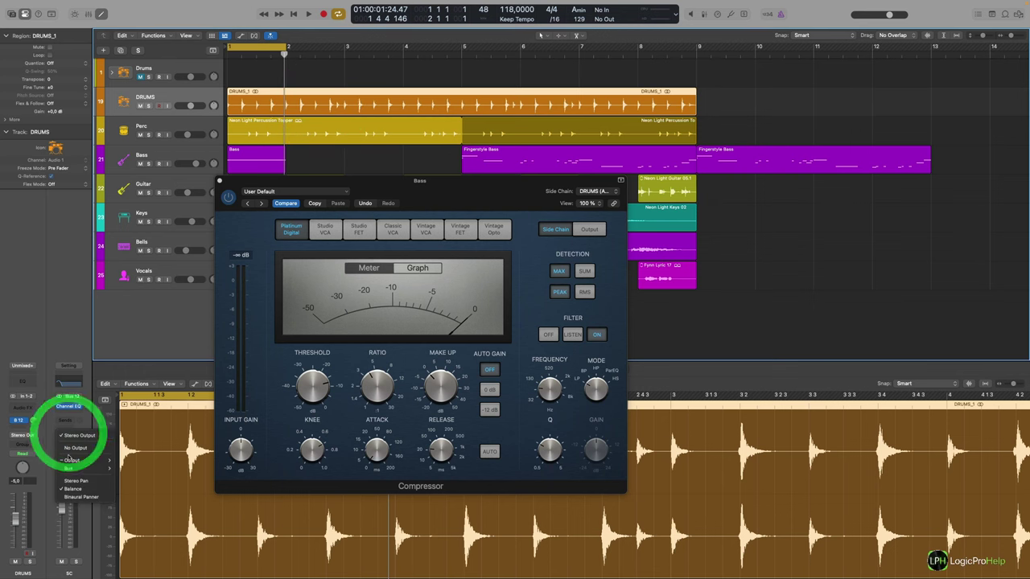
pyautogui.click(70, 449)
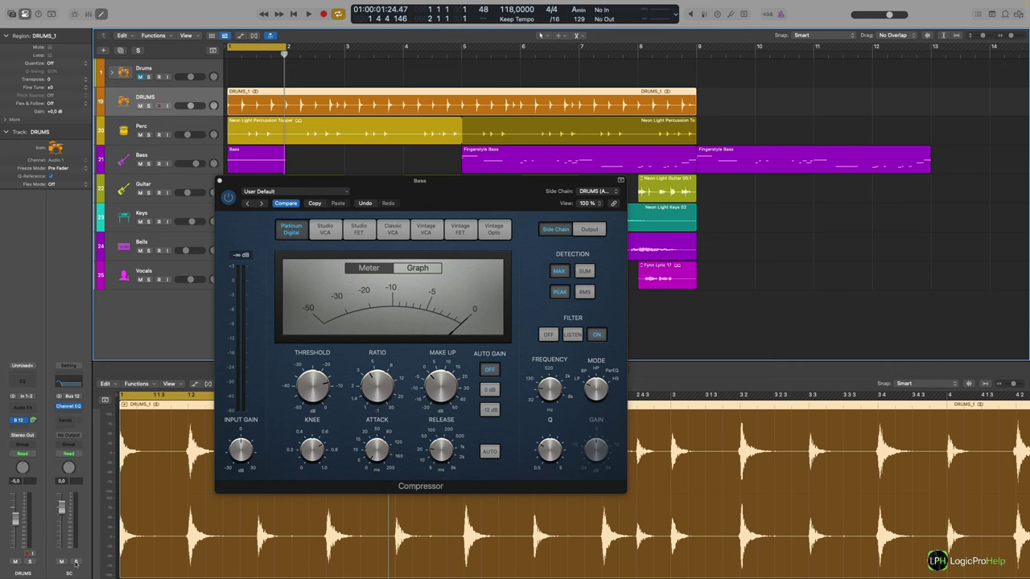
# Set the Bass Compressor's side-chain source to Bus 12, fed by DRUMS, and close the plug-in window
pyautogui.click(591, 191)
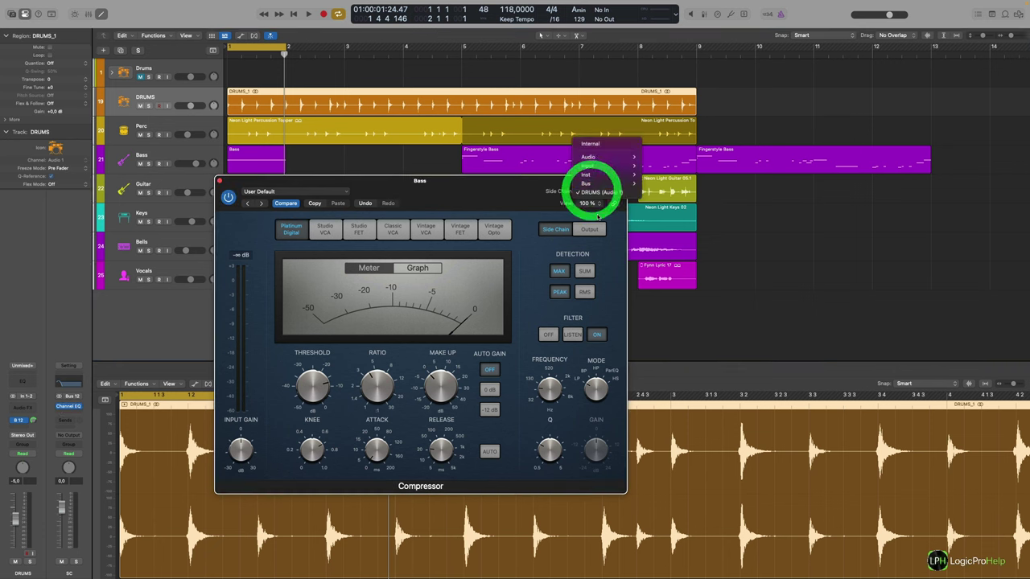
pyautogui.moveTo(595, 184)
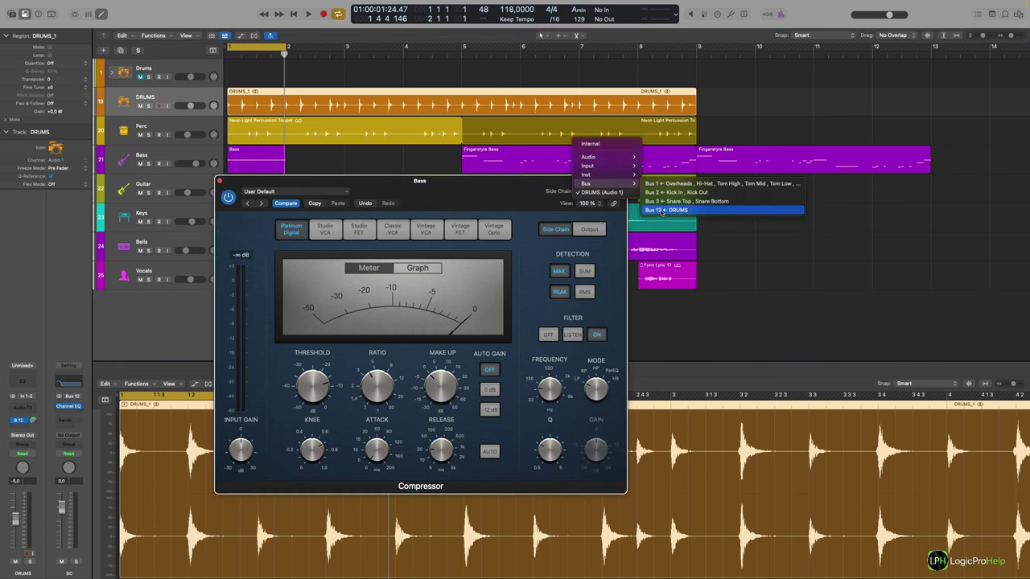
pyautogui.click(662, 211)
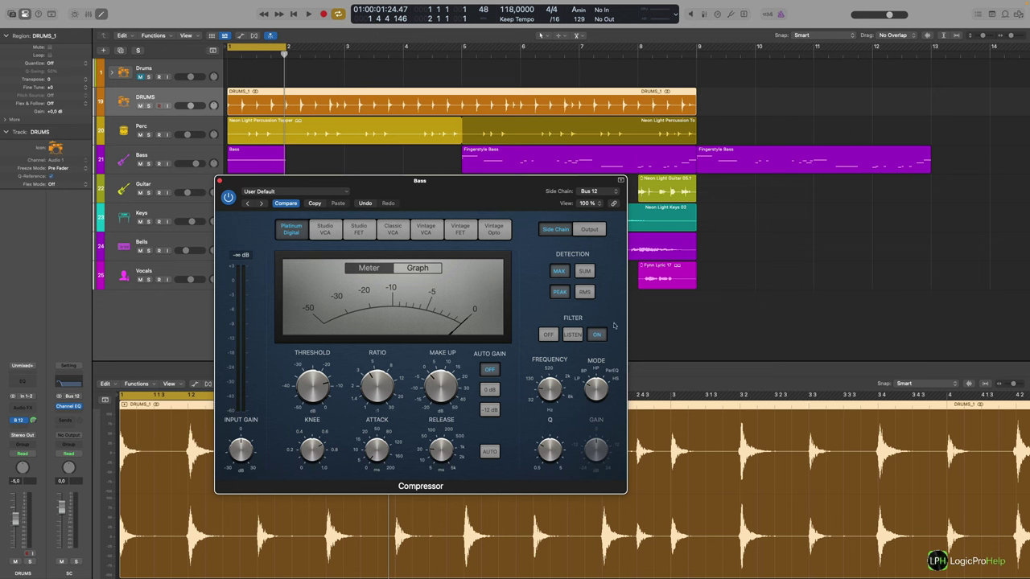
pyautogui.moveTo(533, 400)
pyautogui.click(219, 181)
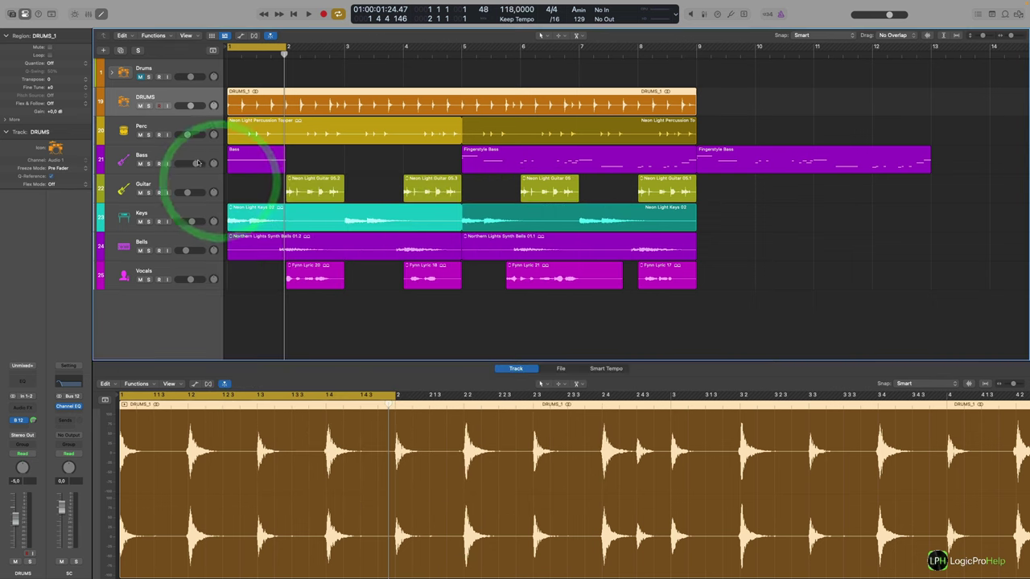
# Insert the digital EQ plug-in F6-RTA (s) on the DRUMS channel strip
pyautogui.click(23, 412)
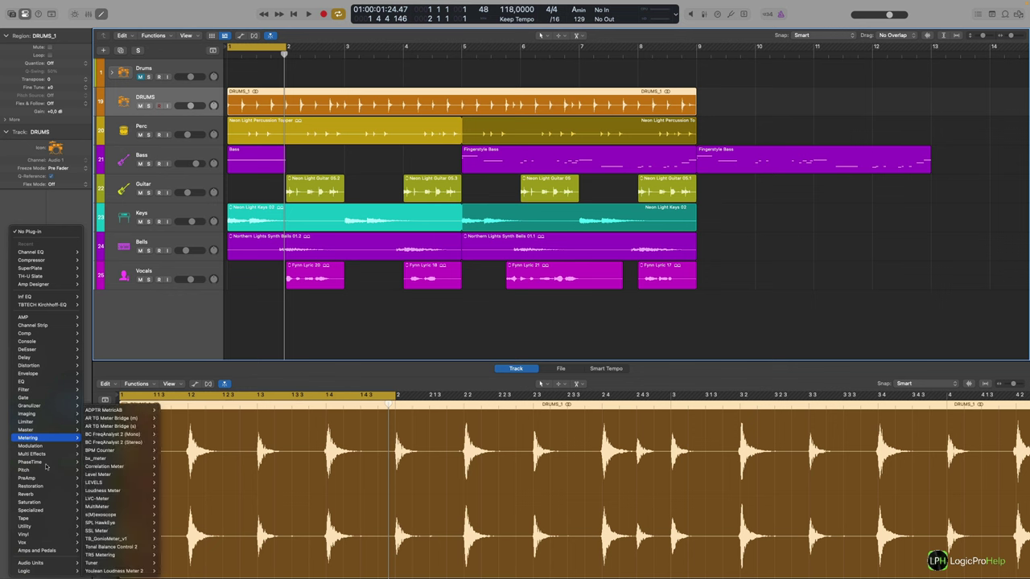
pyautogui.moveTo(30, 381)
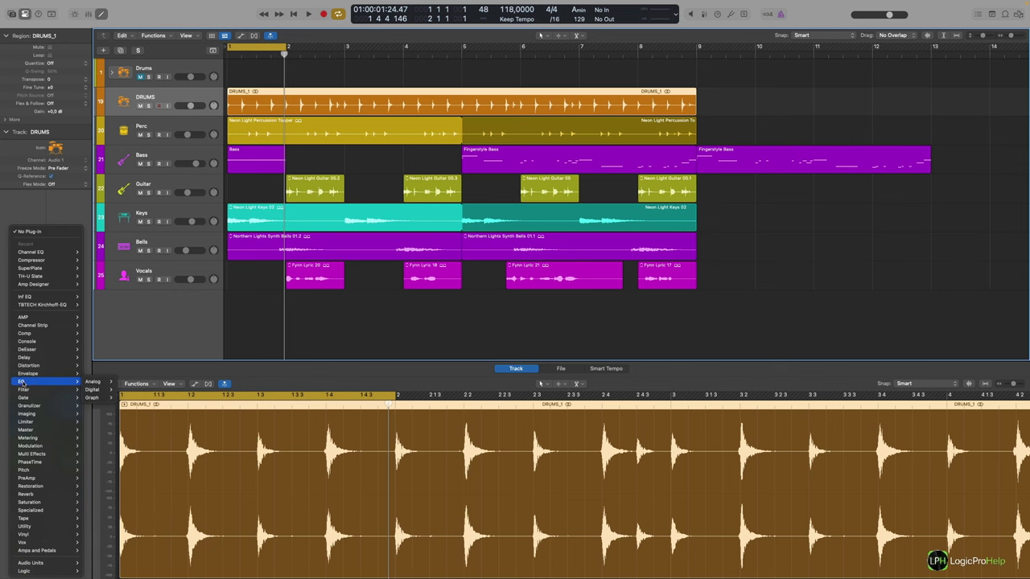
pyautogui.moveTo(92, 390)
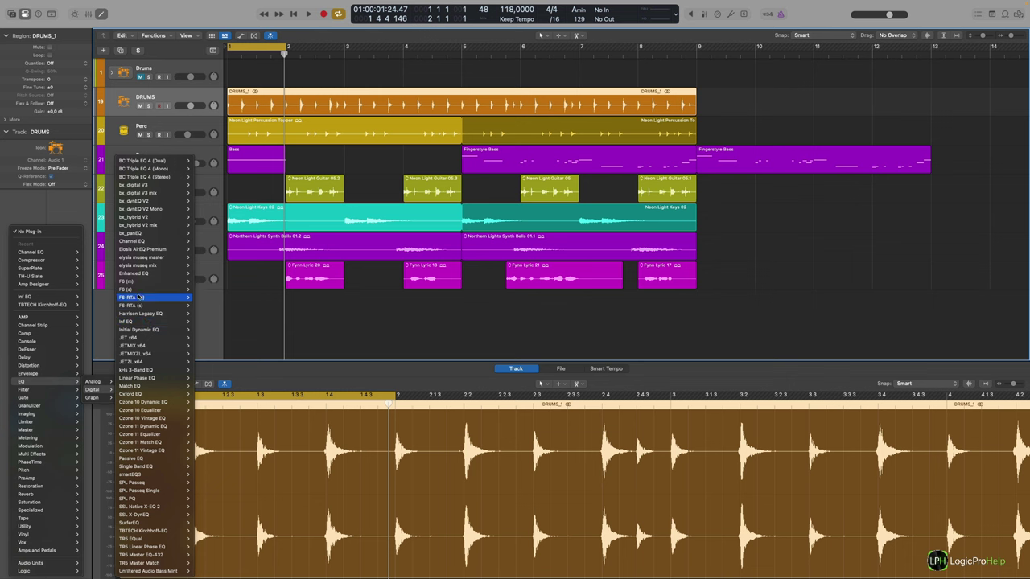
pyautogui.click(133, 304)
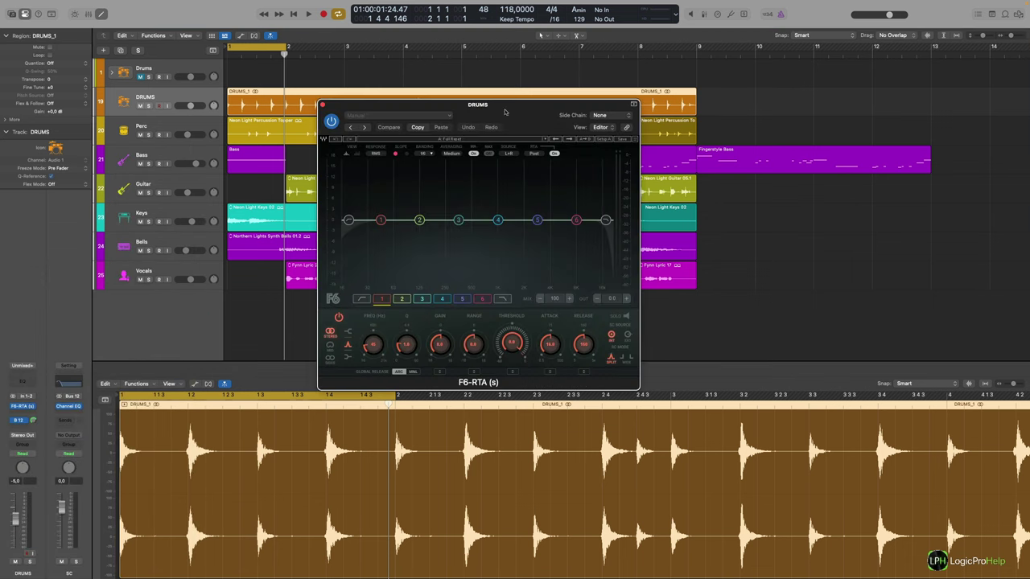
pyautogui.moveTo(488, 115); pyautogui.dragTo(393, 132)
# Slightly cut bands 3 and 4 in the F6-RTA, and show the audio tracks available as its side-chain source
pyautogui.moveTo(362, 234); pyautogui.dragTo(421, 235)
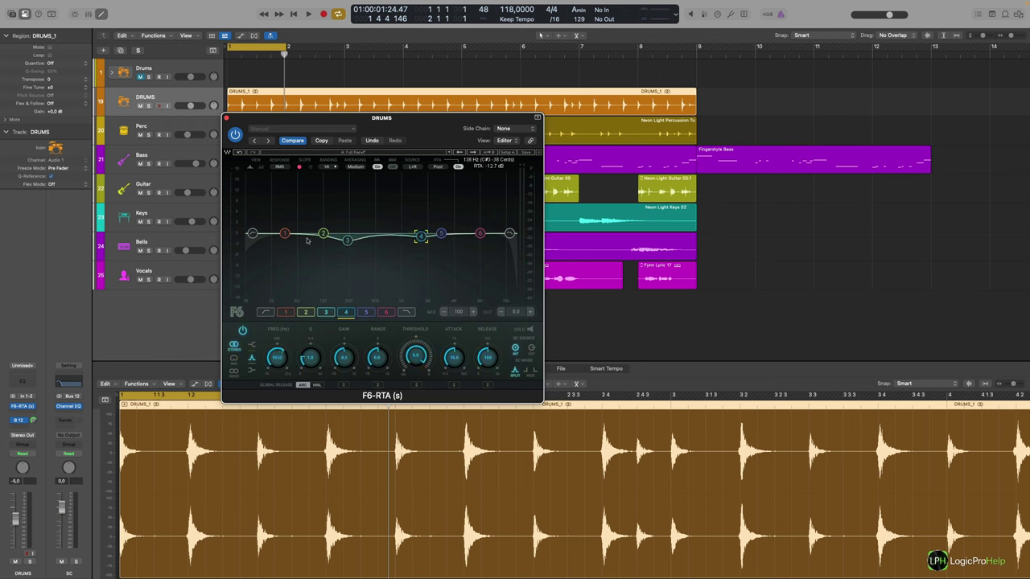
pyautogui.click(515, 128)
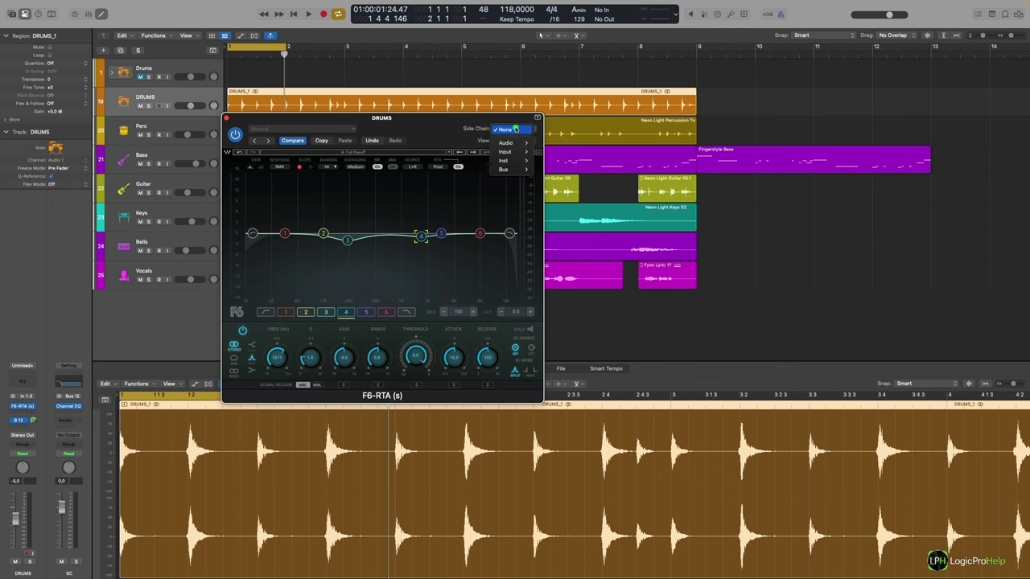
pyautogui.moveTo(507, 144)
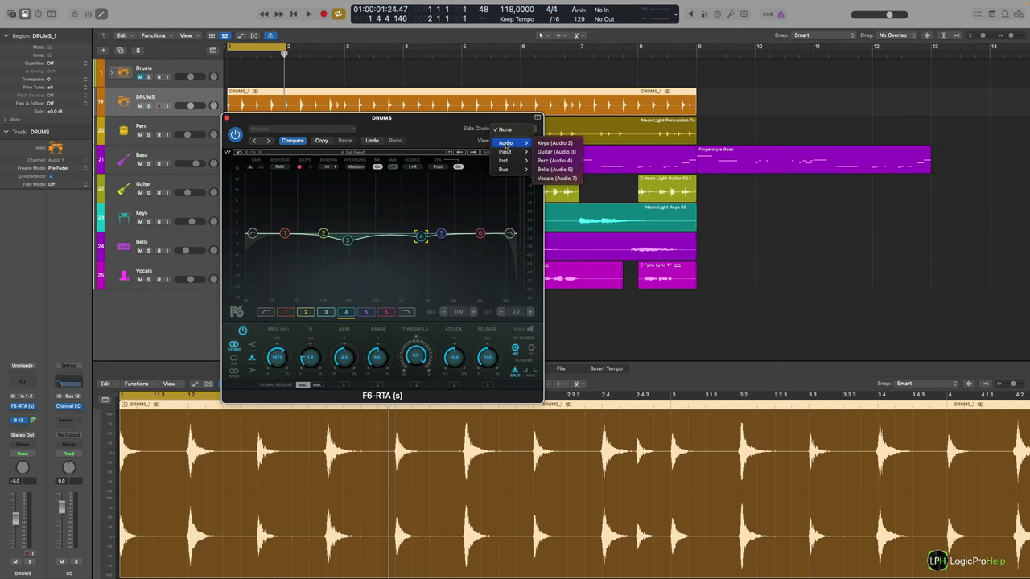
pyautogui.click(443, 114)
pyautogui.moveTo(444, 114); pyautogui.dragTo(435, 114)
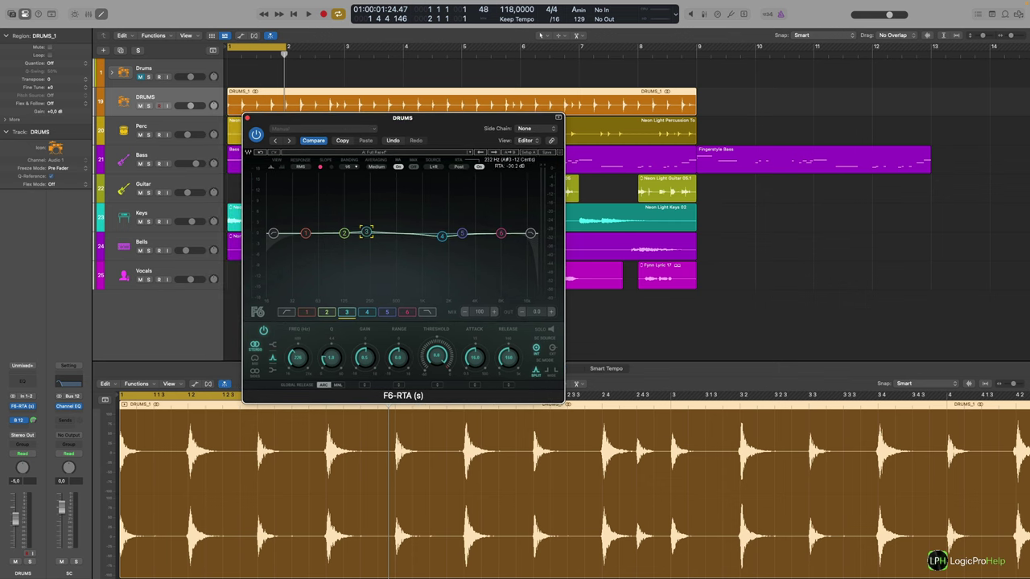
# Readjust band 3 of the F6-RTA to a slight cut, select band 4, and check the side-chain source options again
pyautogui.click(525, 140)
pyautogui.click(453, 191)
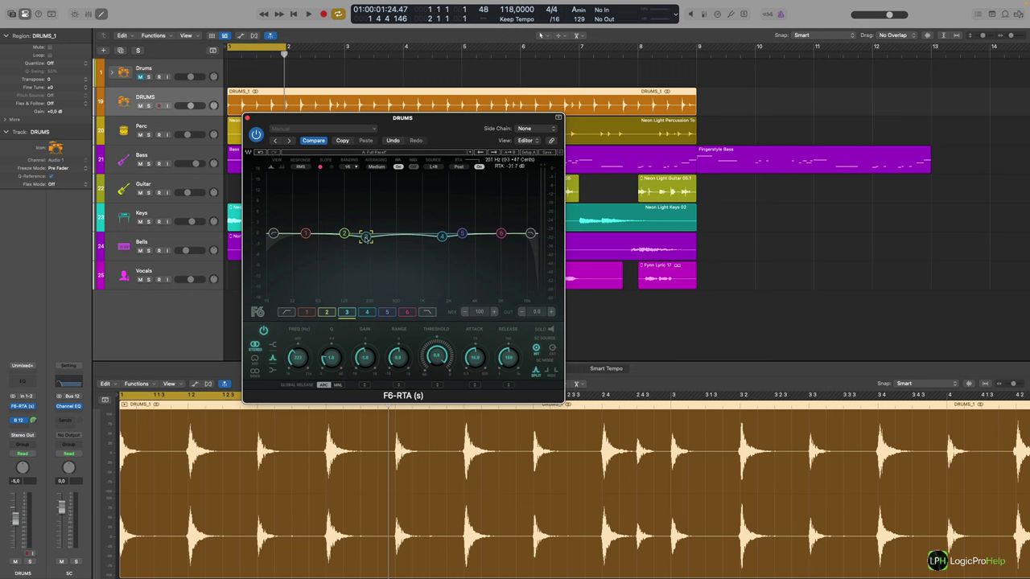
pyautogui.click(442, 236)
pyautogui.click(525, 130)
pyautogui.click(472, 195)
pyautogui.moveTo(448, 140)
pyautogui.mouseDown()
pyautogui.moveTo(407, 141)
pyautogui.moveTo(465, 135)
pyautogui.mouseUp()
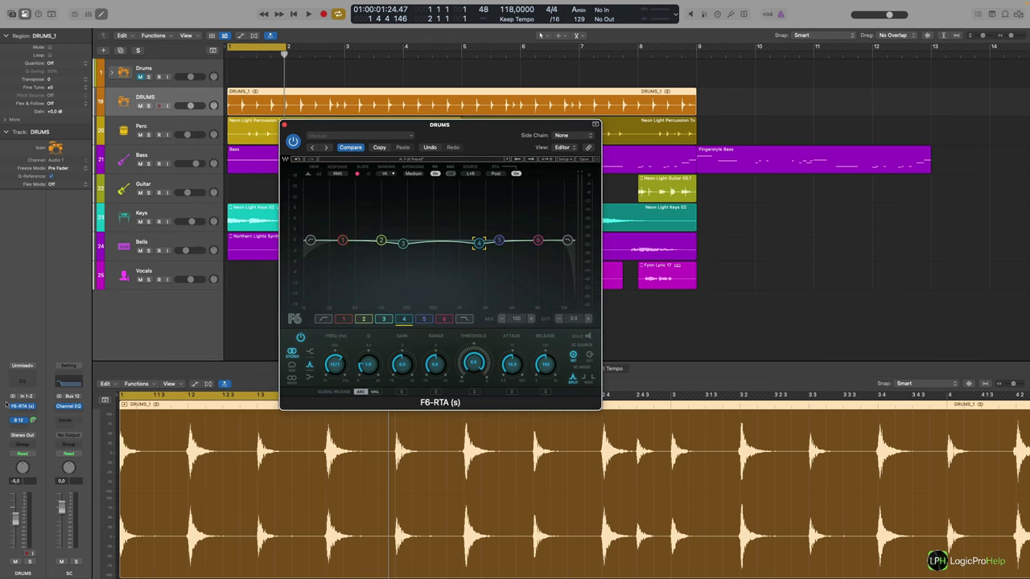
# Replace the F6-RTA on the DRUMS channel strip with the soothe2 plug-in
pyautogui.click(34, 407)
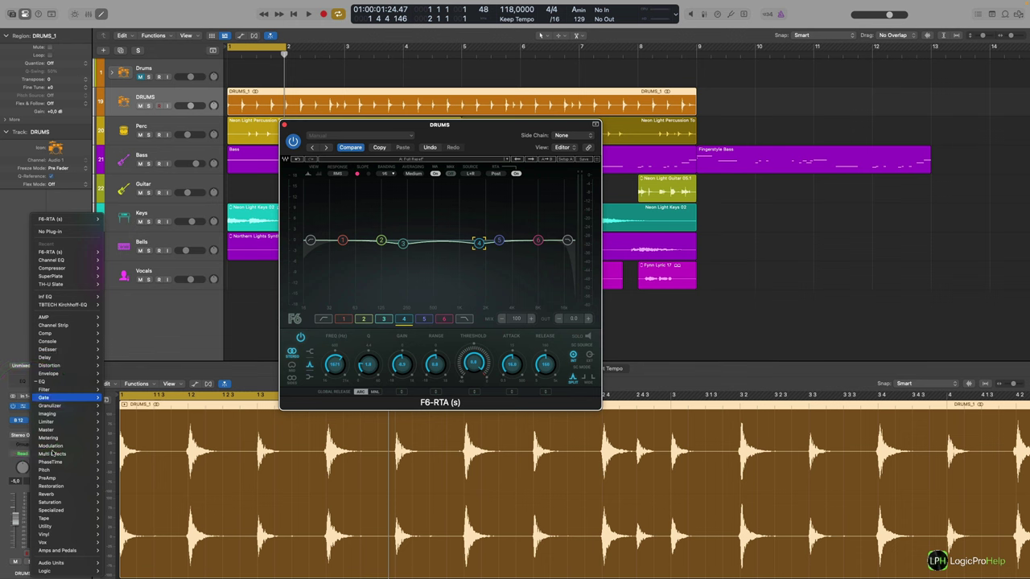
pyautogui.moveTo(58, 510)
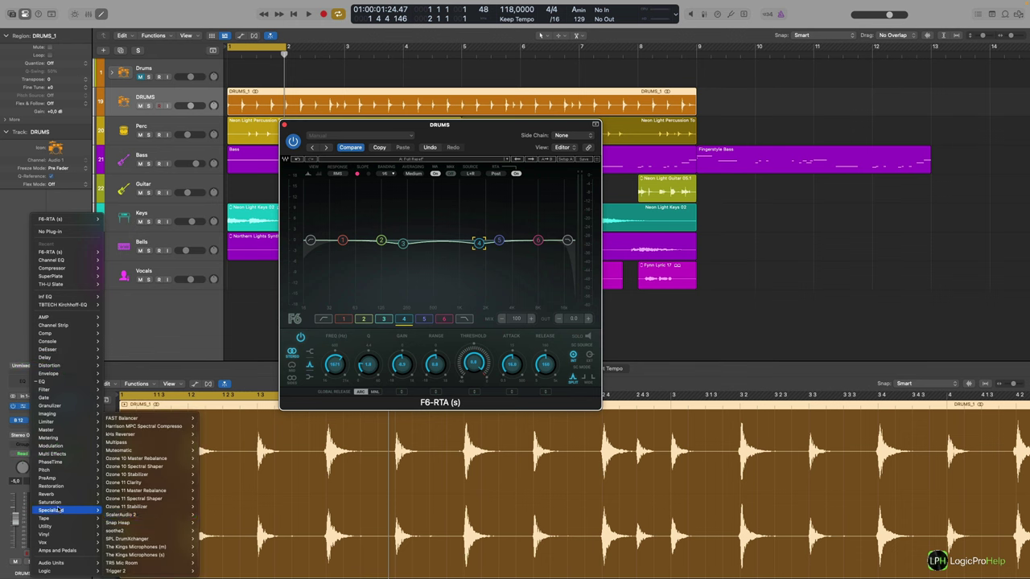
pyautogui.click(126, 530)
pyautogui.moveTo(555, 127); pyautogui.dragTo(493, 125)
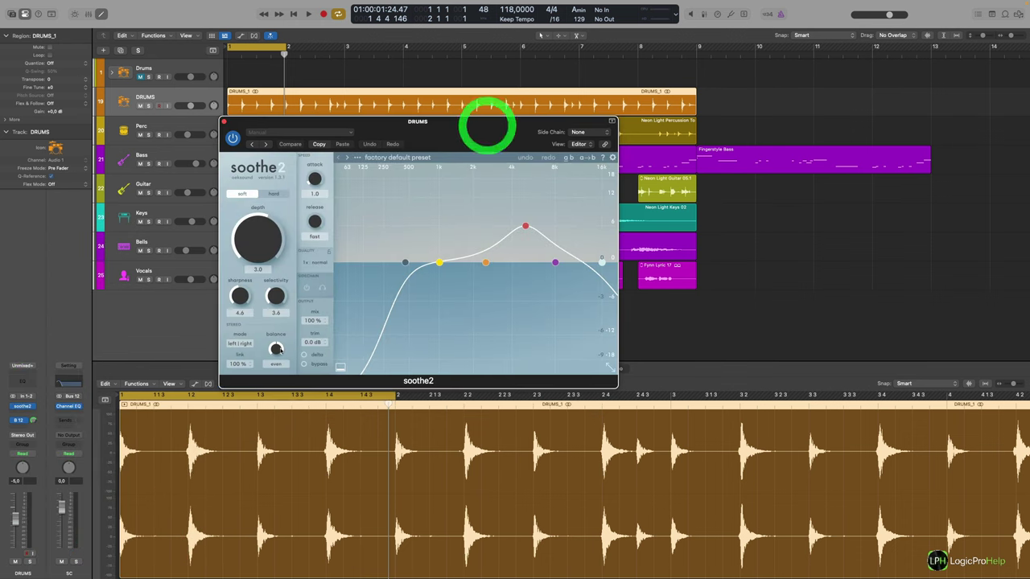
# Enable the sidechain in soothe2, try its sidechain cue, and look through the available side-chain sources
pyautogui.click(306, 288)
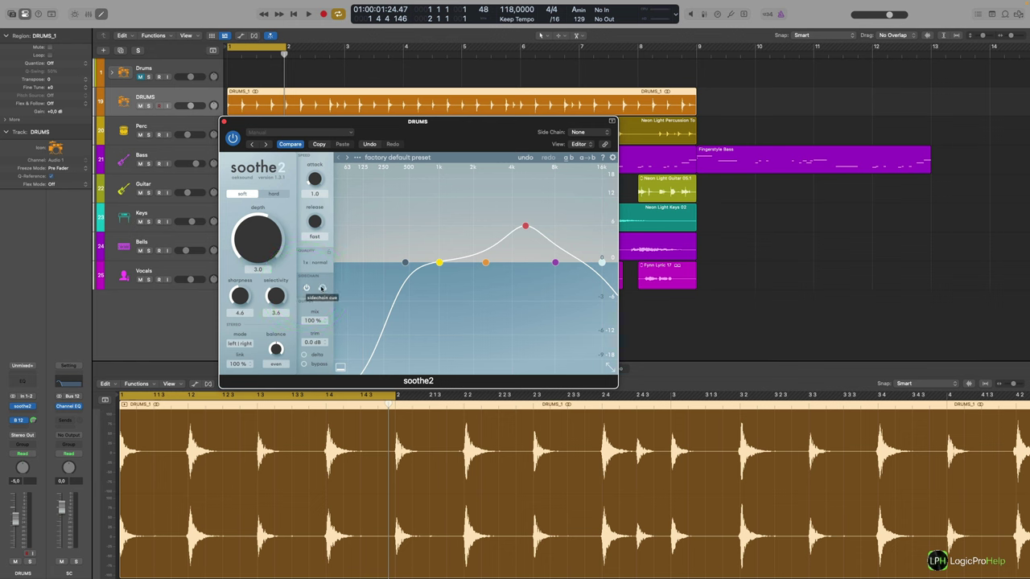
pyautogui.click(322, 288)
pyautogui.click(322, 288)
pyautogui.click(578, 132)
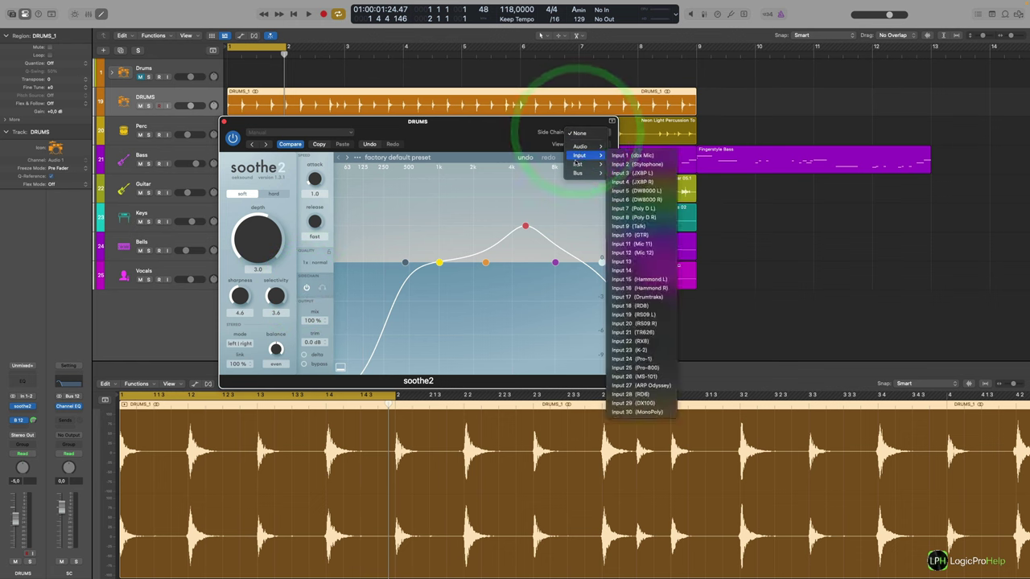
pyautogui.click(423, 127)
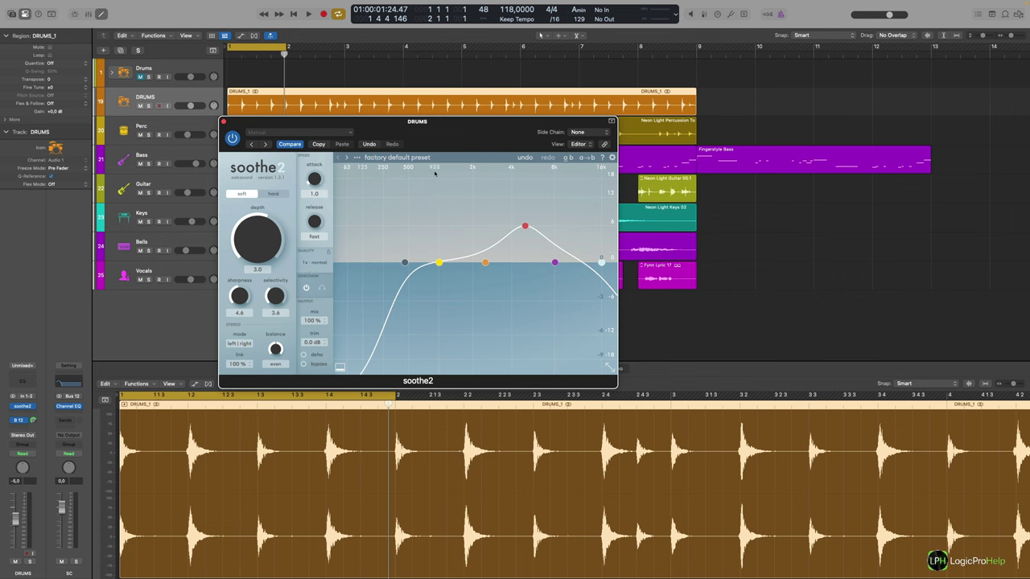
# Move the soothe2 window aside and show the audio tracks available as its side-chain source
pyautogui.moveTo(445, 136); pyautogui.dragTo(426, 138)
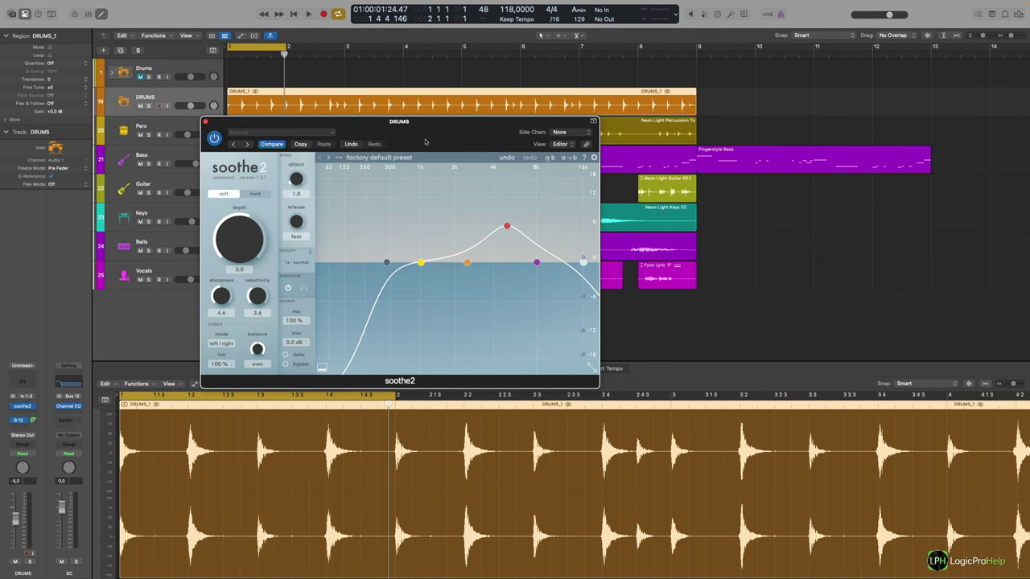
pyautogui.moveTo(402, 141); pyautogui.dragTo(388, 136)
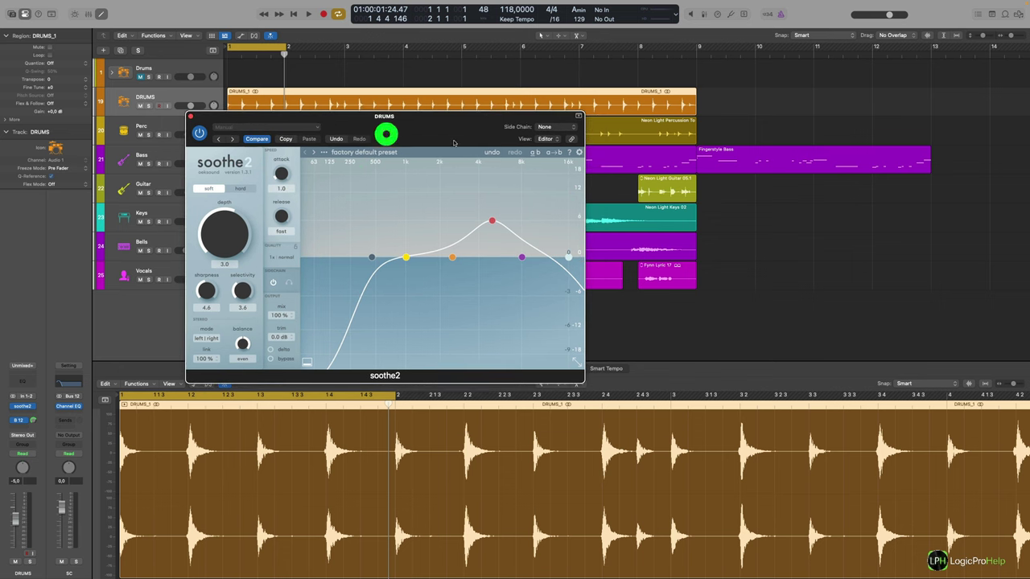
pyautogui.click(554, 127)
pyautogui.moveTo(547, 142)
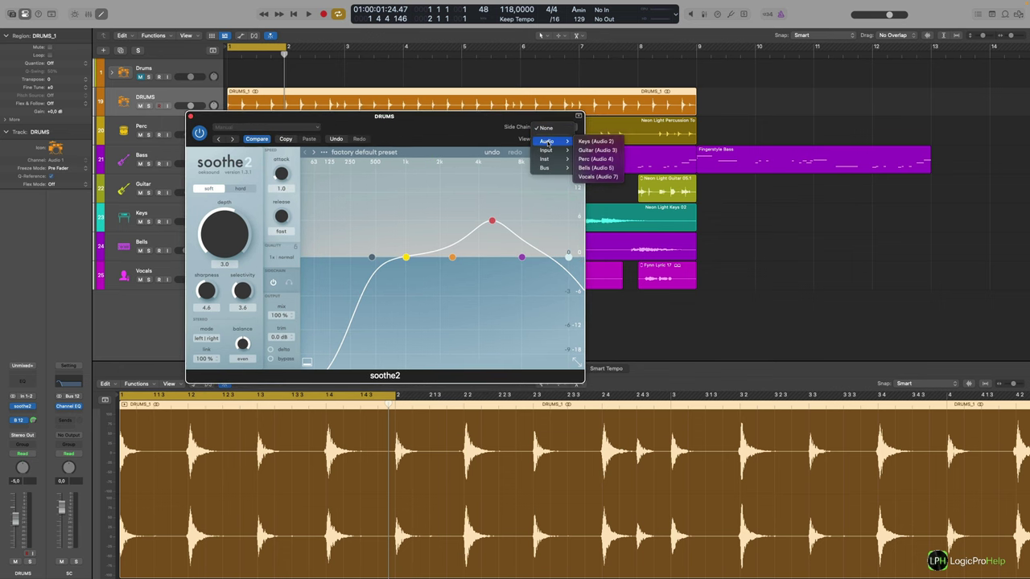
pyautogui.click(474, 119)
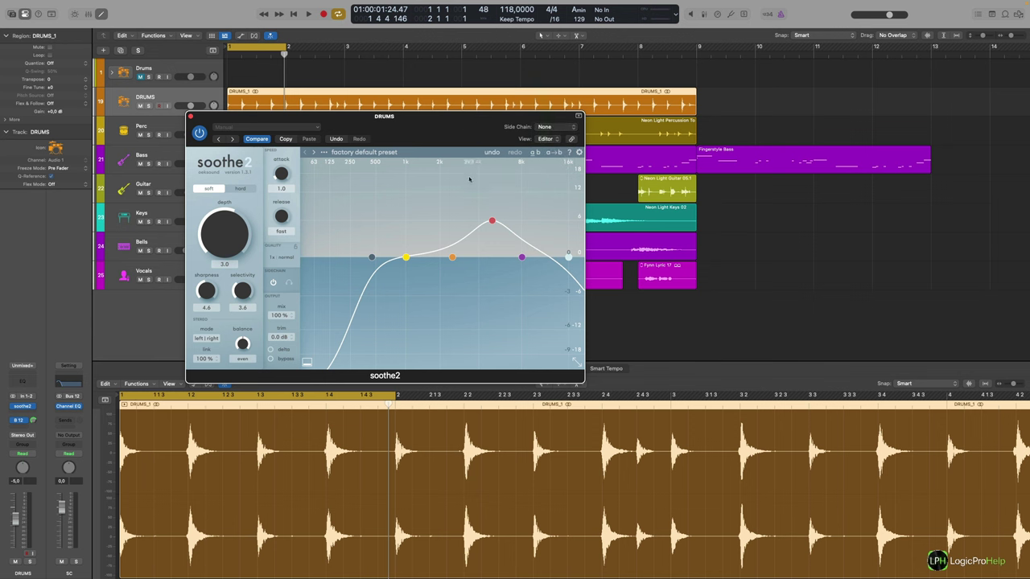
# Reshape the soothe2 curve with the low cut at about 278 Hz, a lower high cut, and band 3 at about 1.3 kHz with 3.1 dB sens
pyautogui.moveTo(491, 220); pyautogui.dragTo(429, 228)
pyautogui.moveTo(568, 256); pyautogui.dragTo(512, 256)
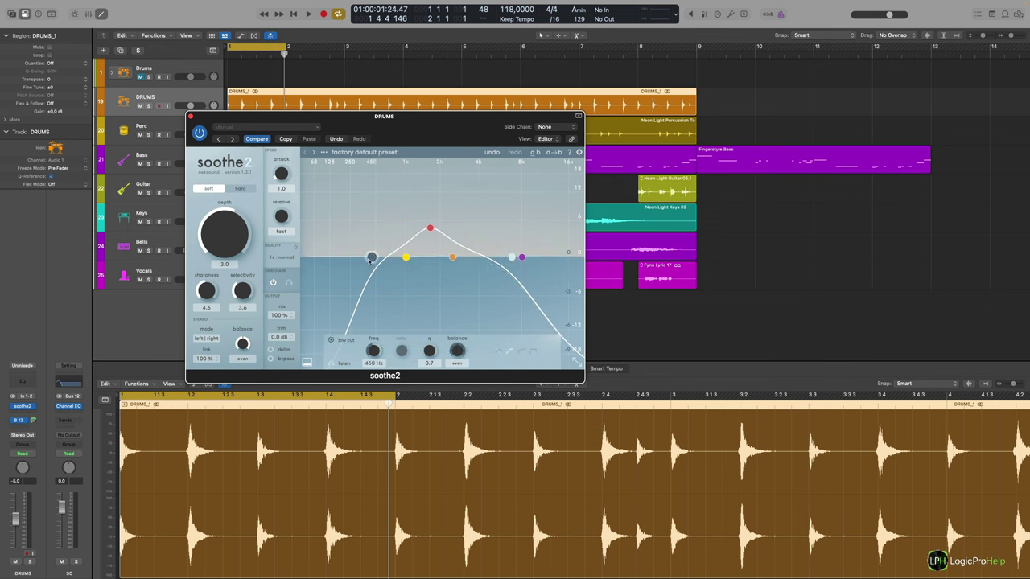
pyautogui.moveTo(371, 257); pyautogui.dragTo(354, 257)
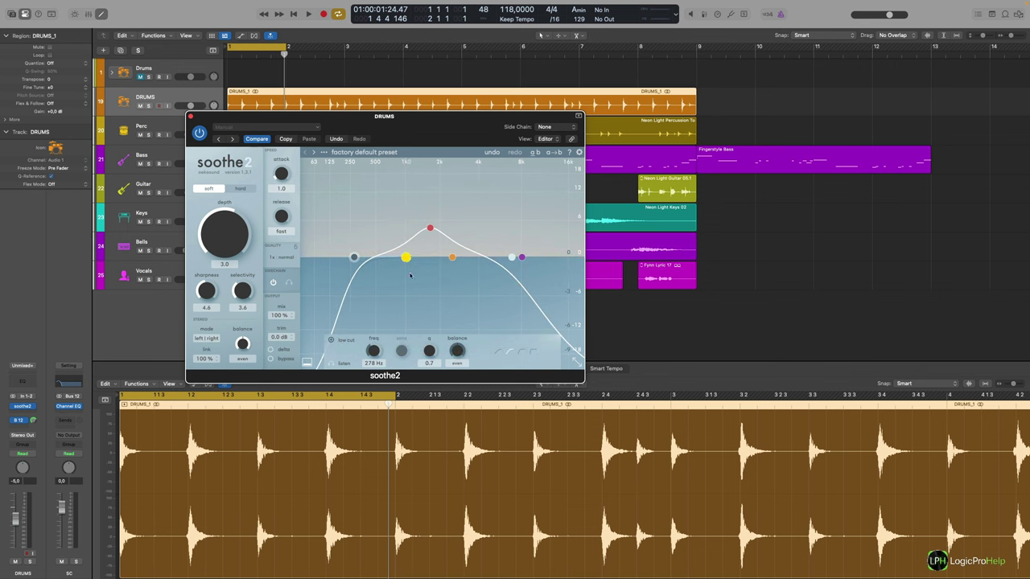
pyautogui.click(430, 229)
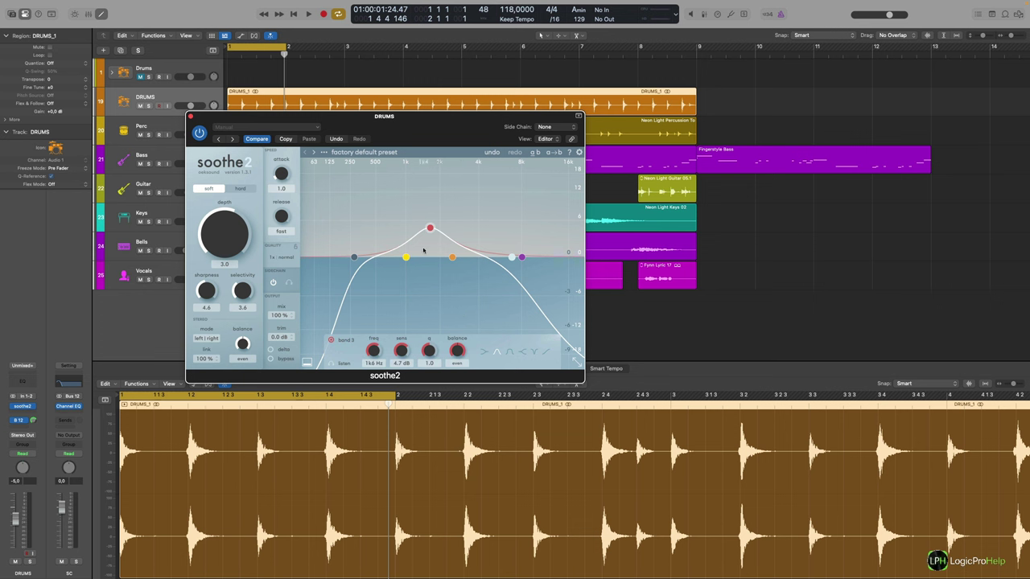
pyautogui.moveTo(430, 228)
pyautogui.mouseDown()
pyautogui.moveTo(444, 230)
pyautogui.moveTo(420, 238)
pyautogui.mouseUp()
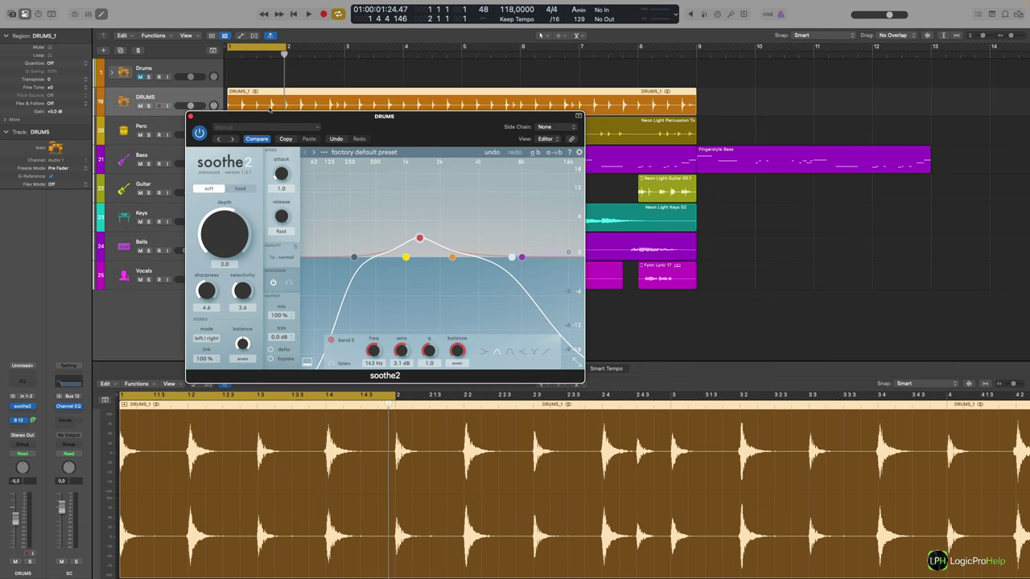
# Reposition the soothe2 window over the arrangement and check its side-chain source categories again
pyautogui.moveTo(251, 119); pyautogui.dragTo(332, 96)
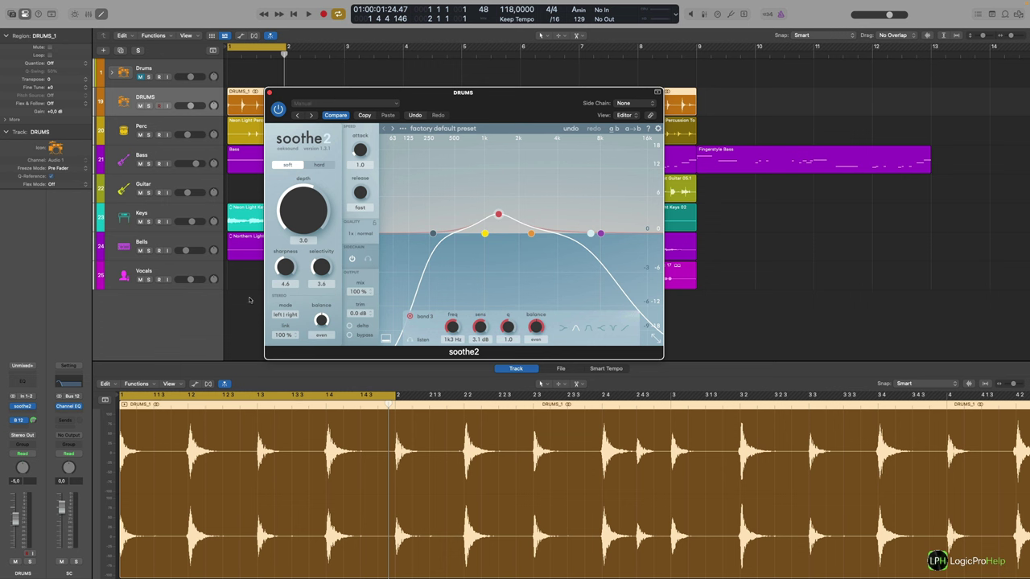
pyautogui.click(623, 103)
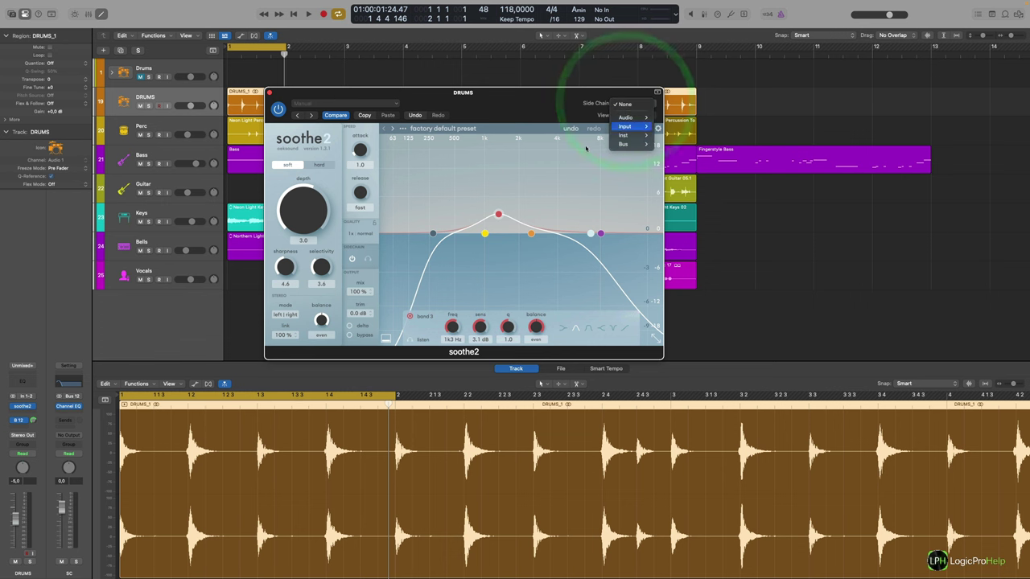
pyautogui.click(483, 98)
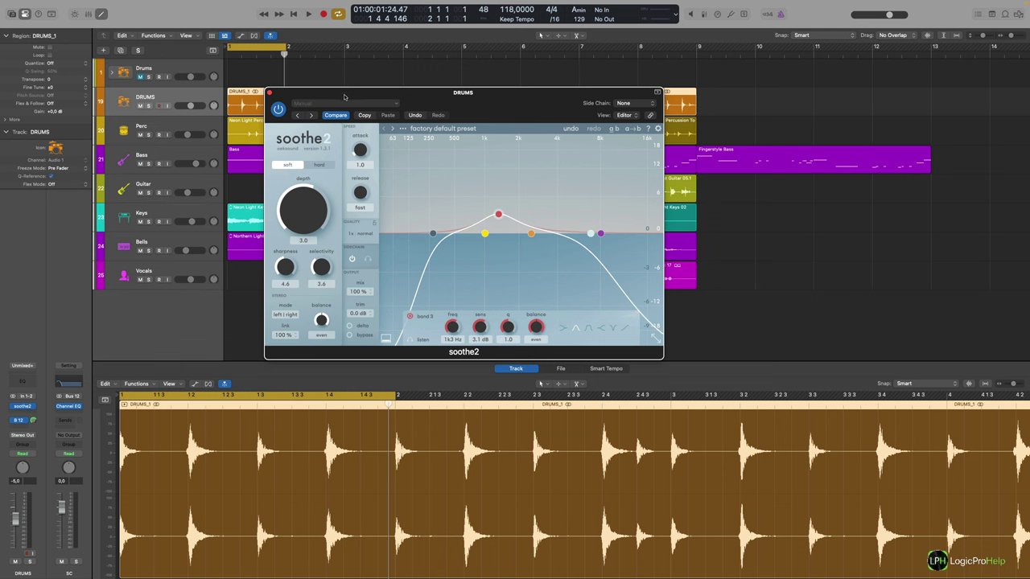
# Look through the output destinations available for the SC aux channel, leaving its assignment as is
pyautogui.click(68, 437)
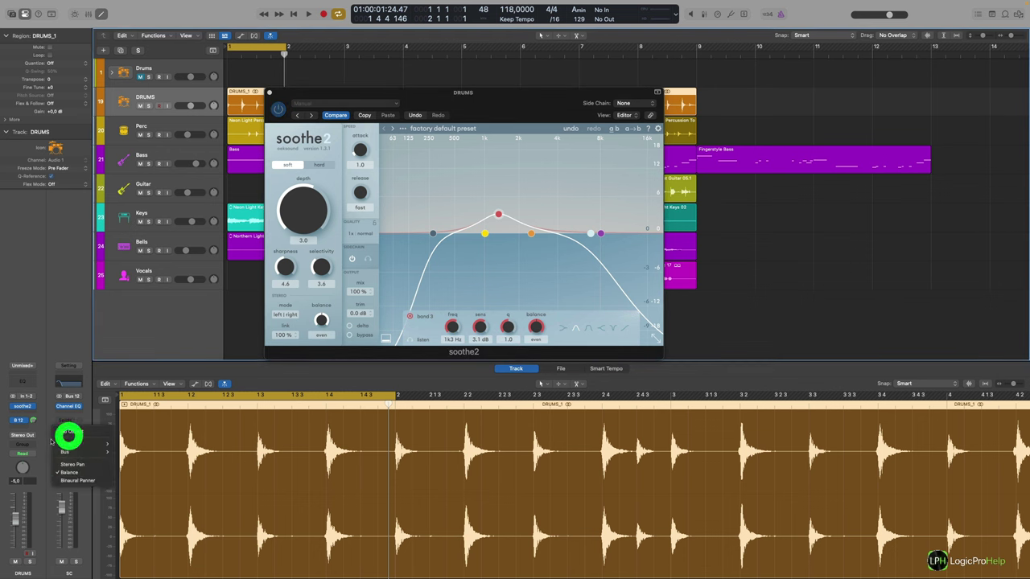
pyautogui.moveTo(70, 444)
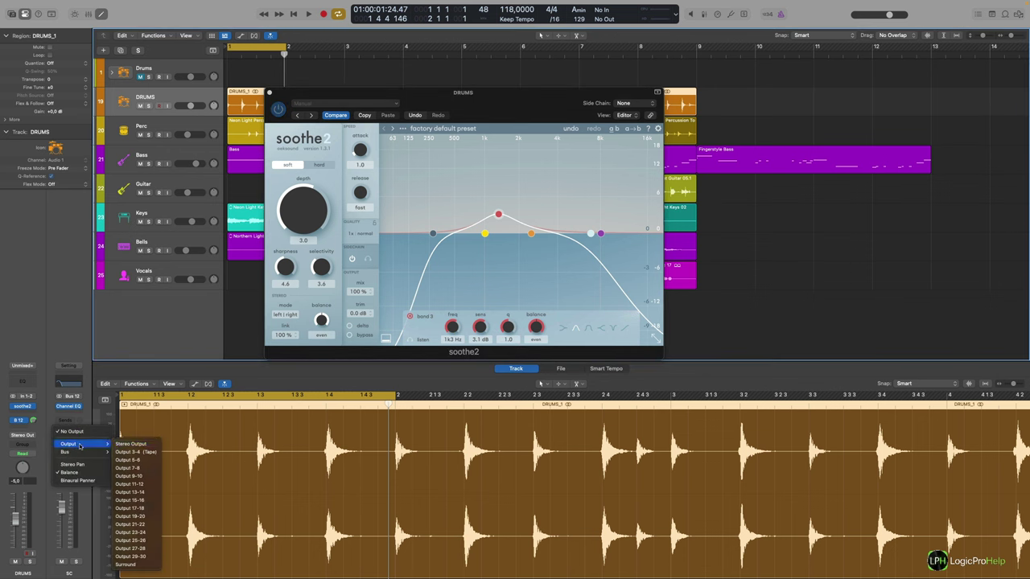
pyautogui.press('Escape')
pyautogui.click(46, 306)
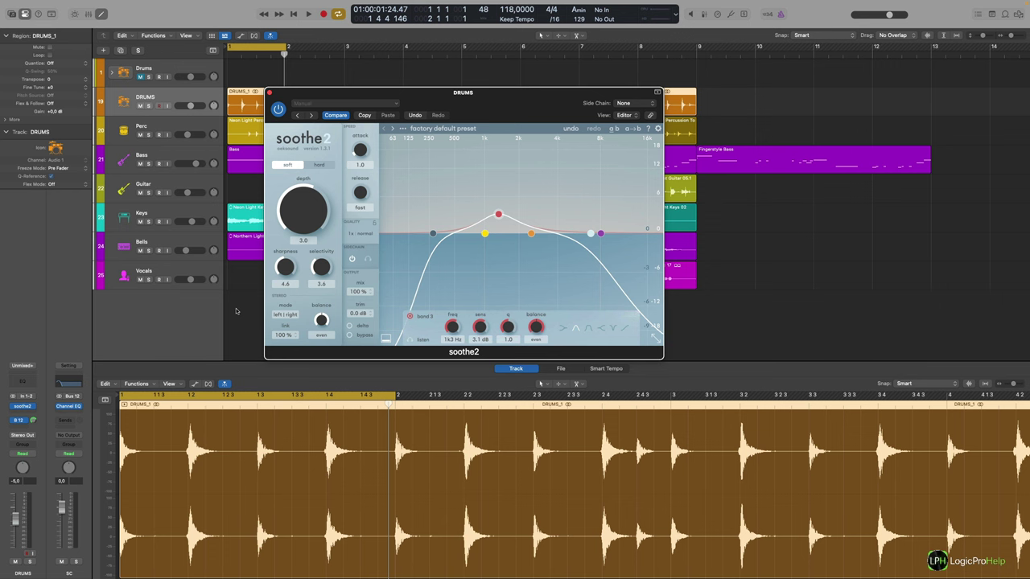
pyautogui.moveTo(364, 109); pyautogui.dragTo(469, 161)
pyautogui.hscroll(1, 293, 159)
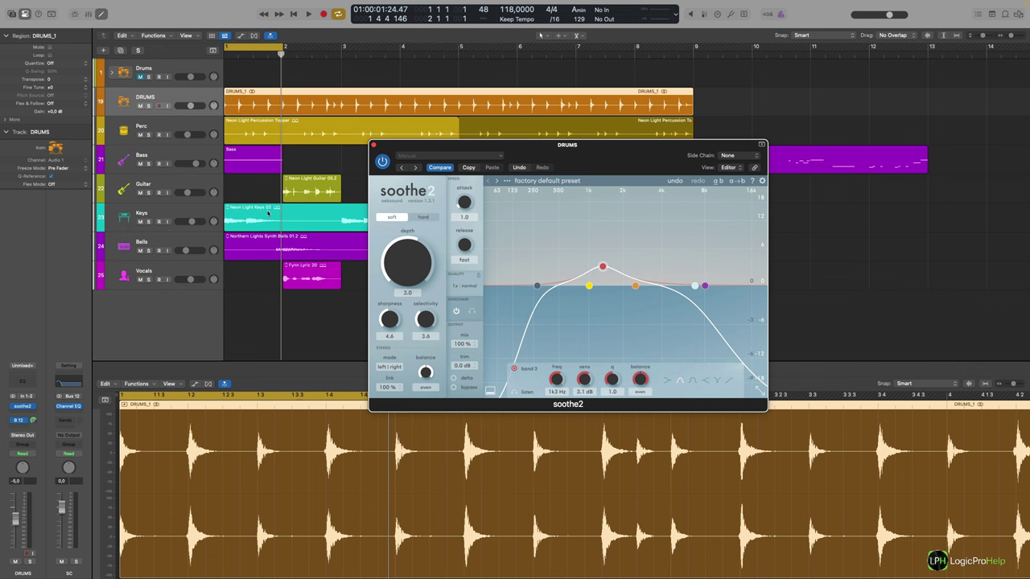
pyautogui.moveTo(541, 160); pyautogui.dragTo(506, 163)
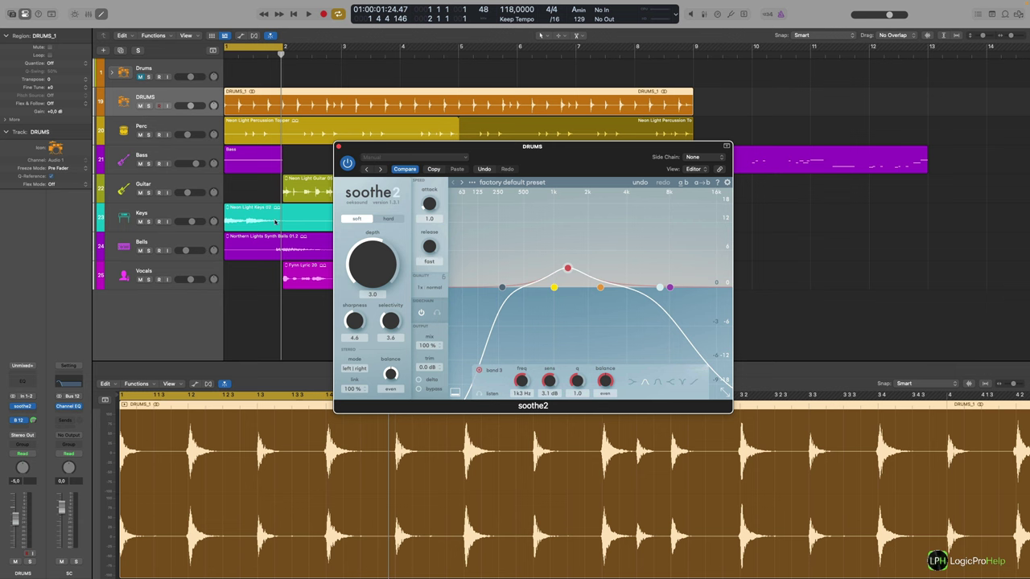
pyautogui.moveTo(556, 165); pyautogui.dragTo(514, 179)
pyautogui.click(514, 178)
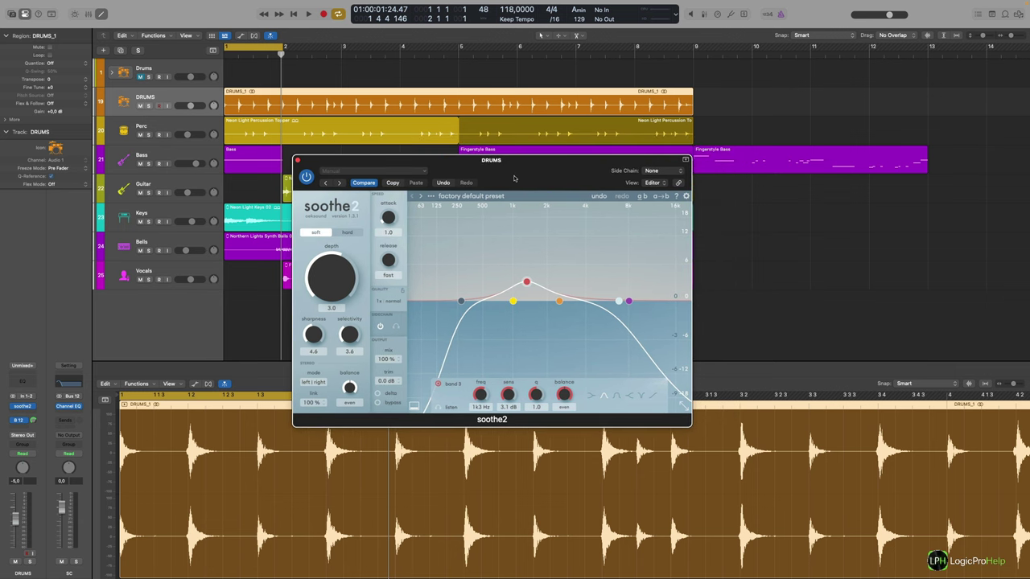